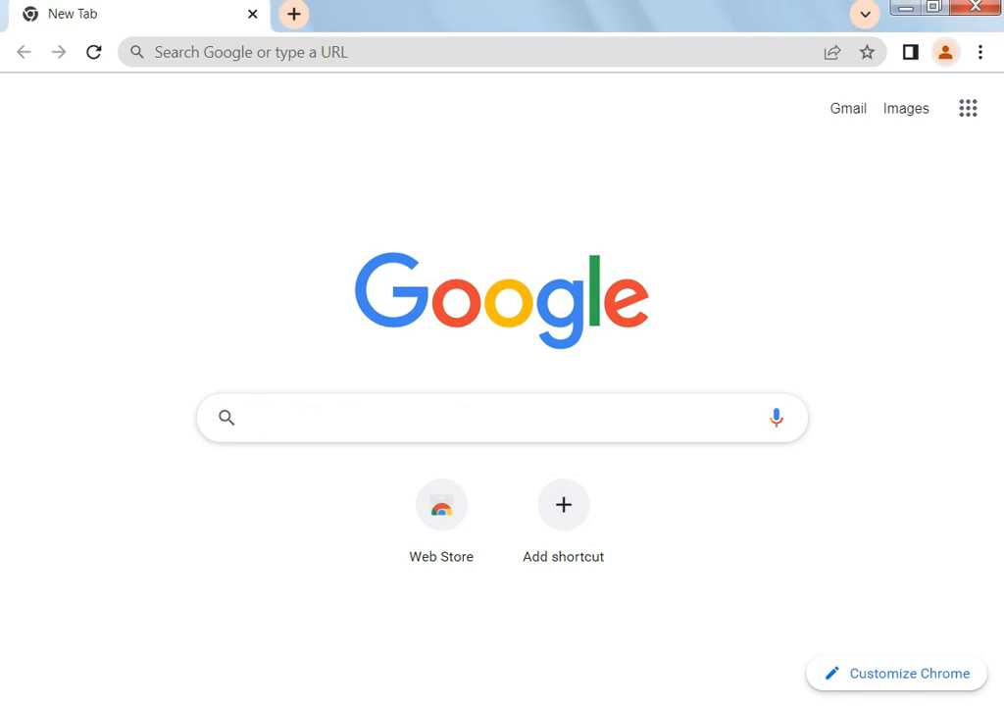
Search Google for 'new gmail account'
text(new)
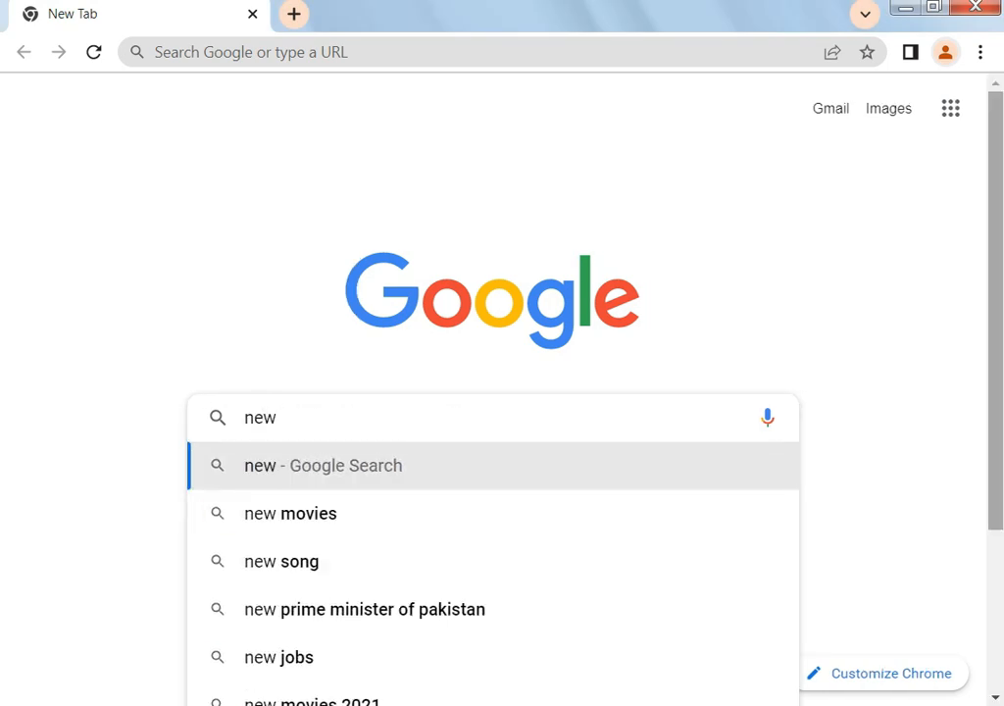
text( g)
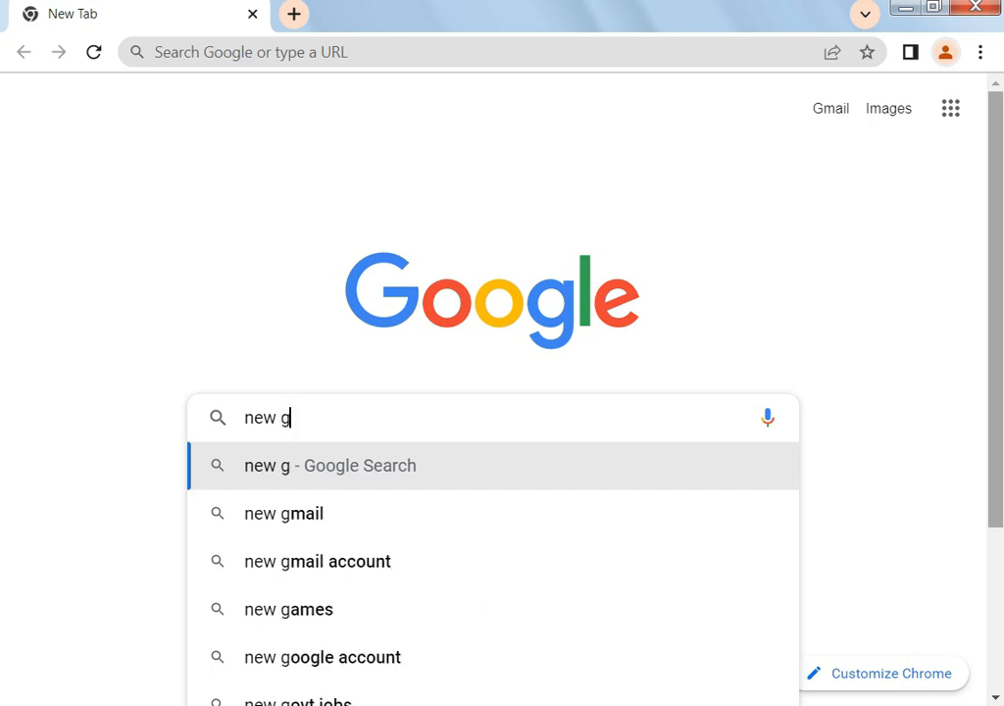
key(Down)
key(Down)
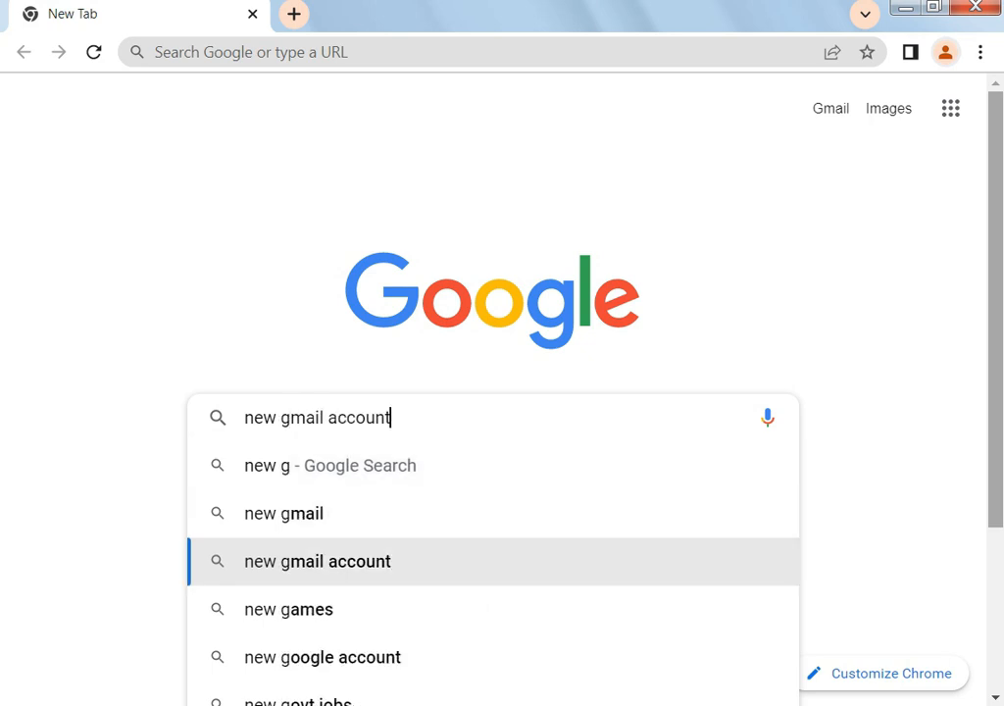
key(Return)
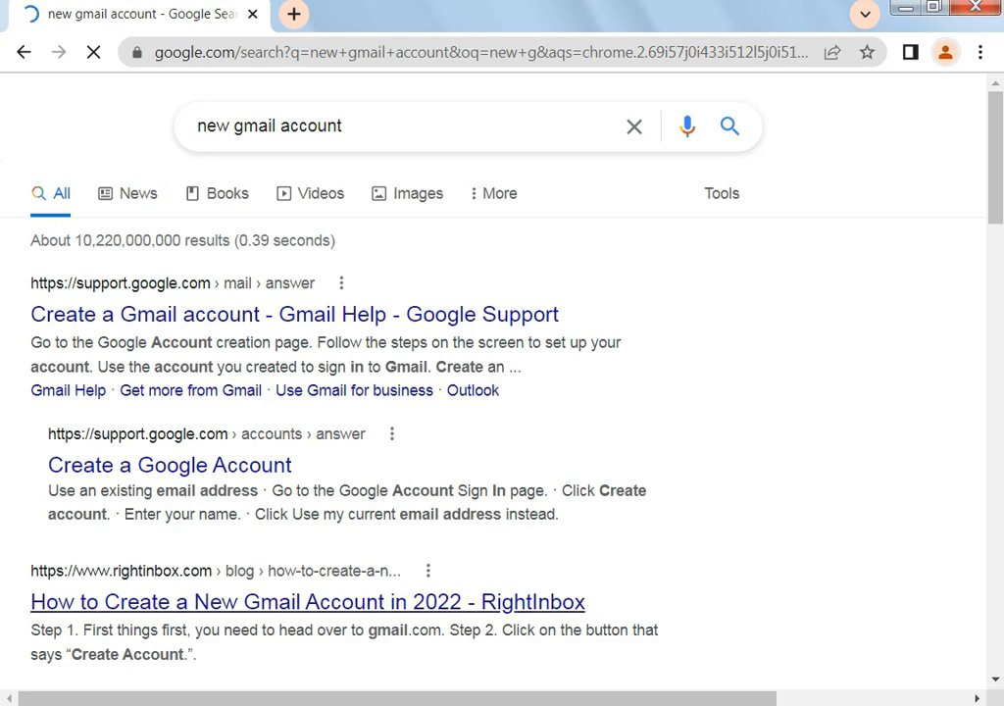
Open the Create a Google Account help article and start an account for personal use
click(170, 466)
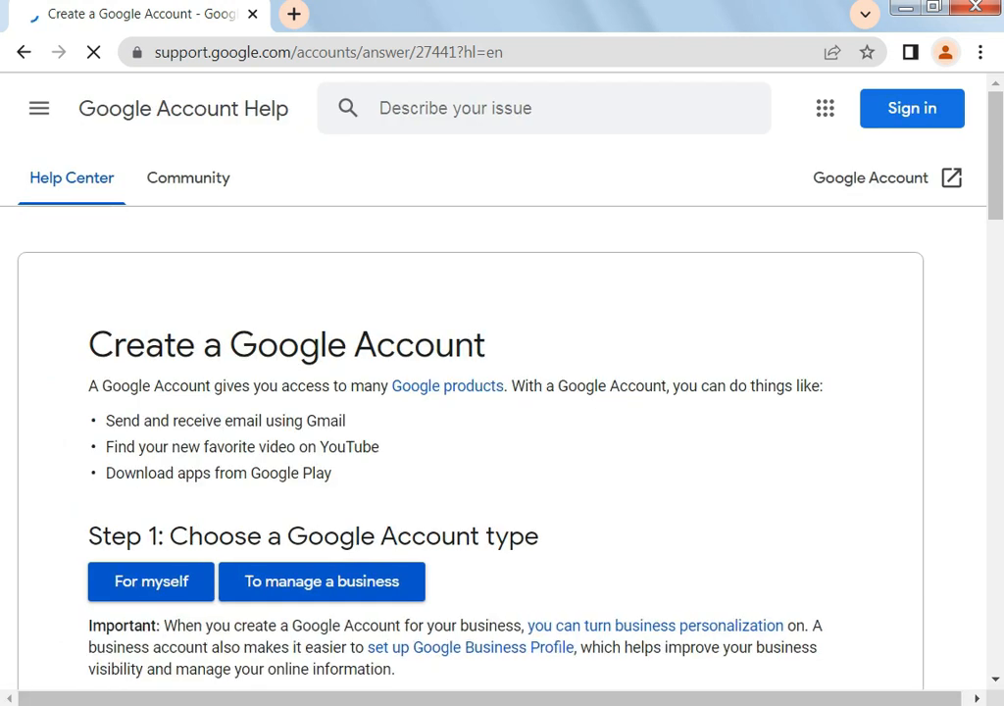
scroll(502, 412, down, 3)
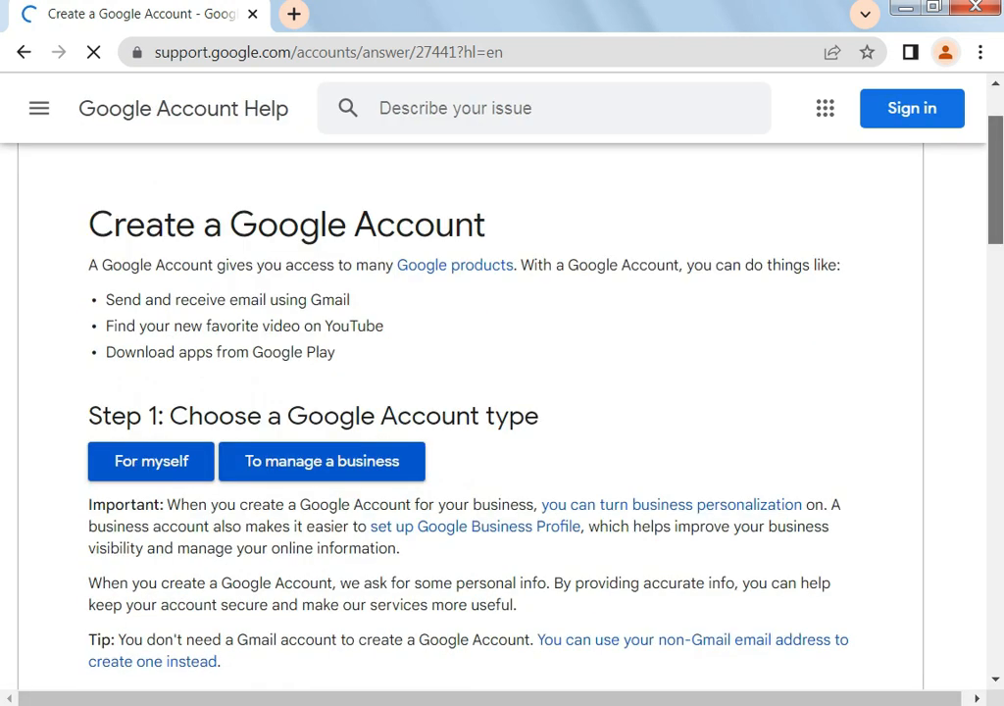
scroll(502, 412, down, 9)
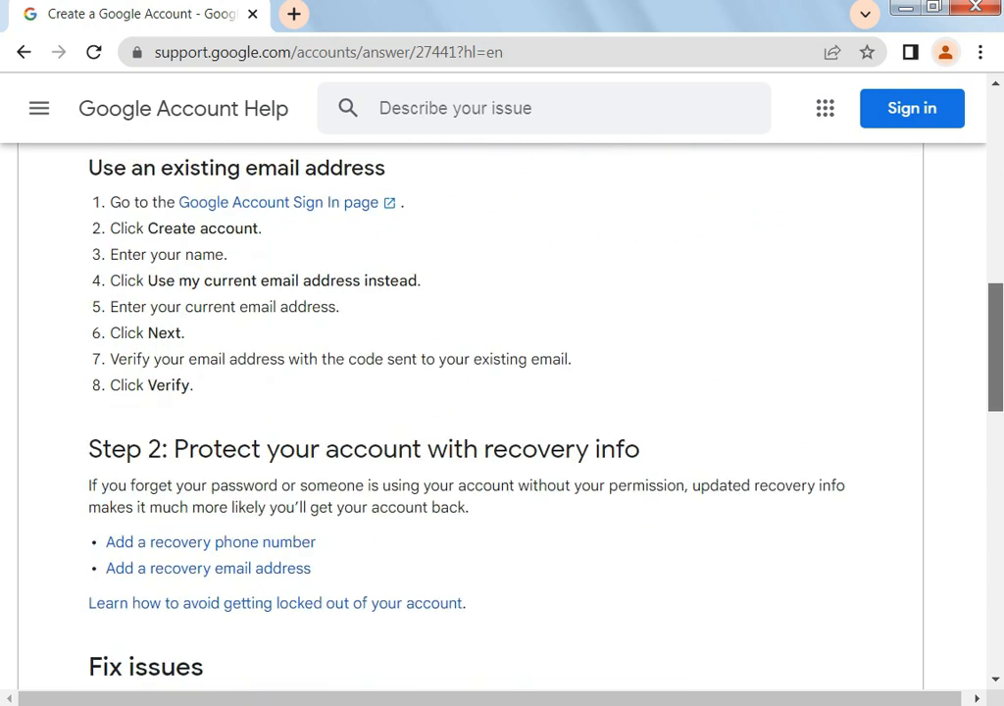
scroll(503, 412, down, 2)
scroll(502, 412, up, 10)
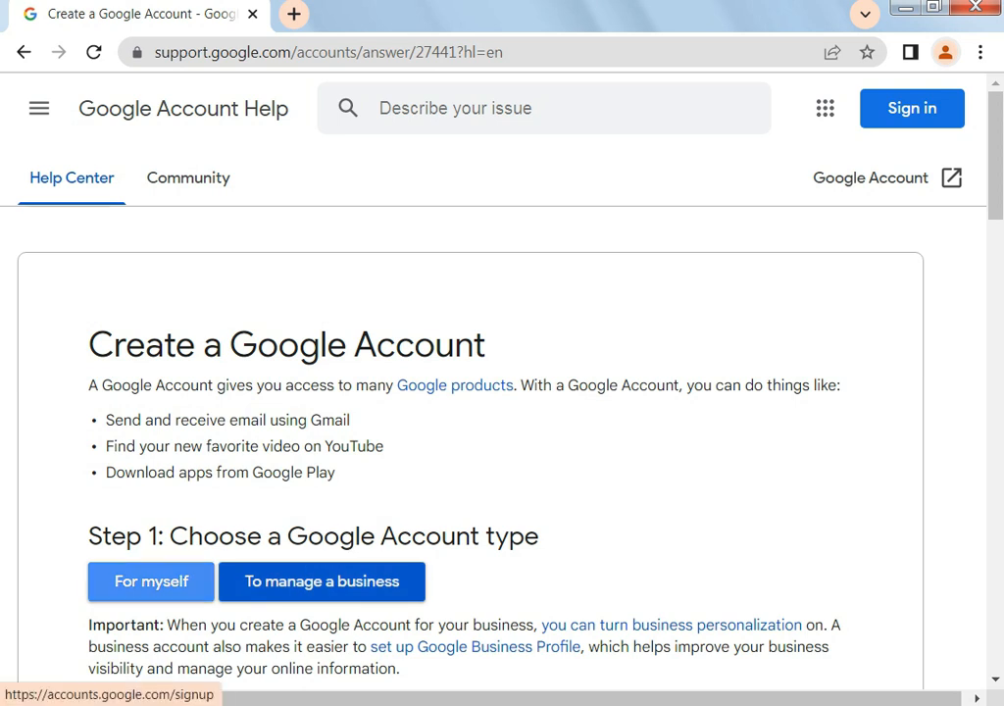
click(151, 581)
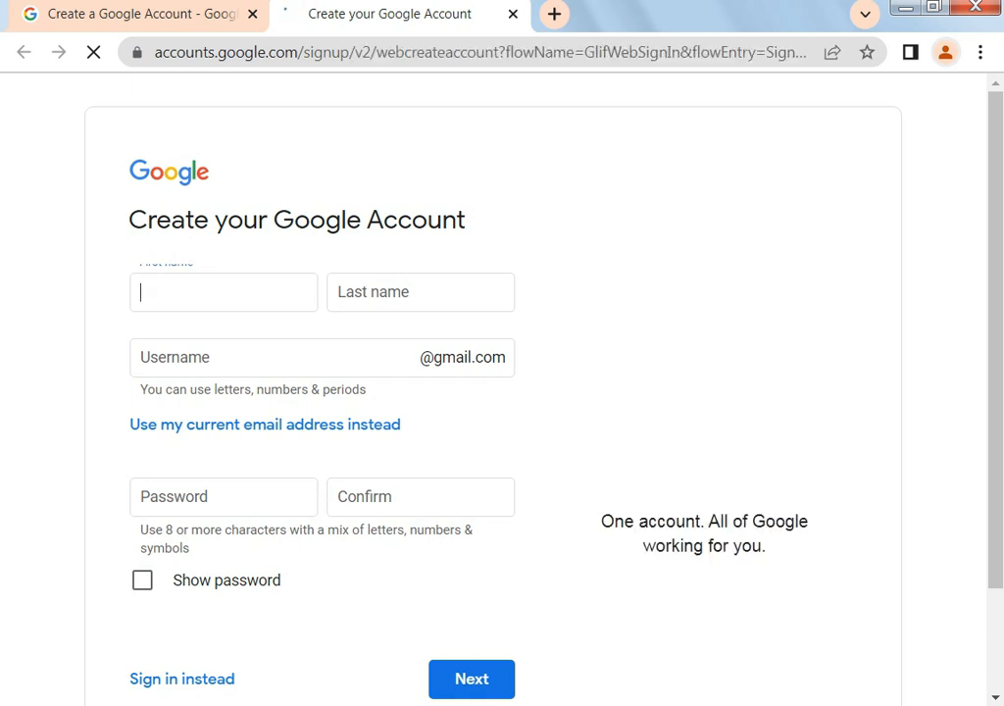
Enter first name 'technical' and last name '123', then take the first suggested available username
text(techni)
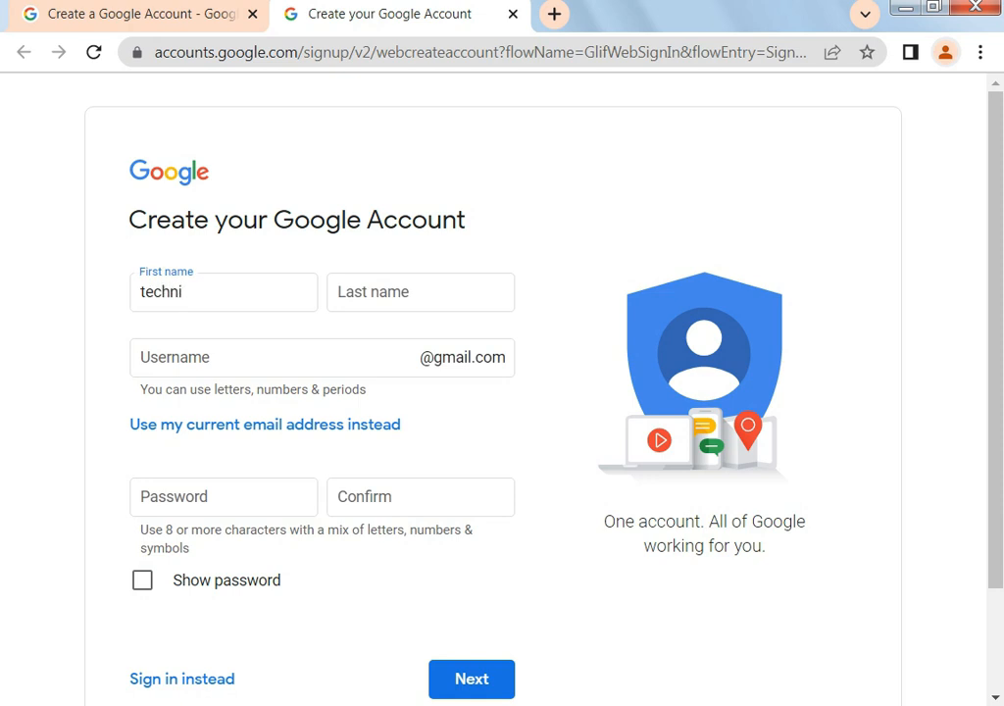
text(cal)
click(392, 292)
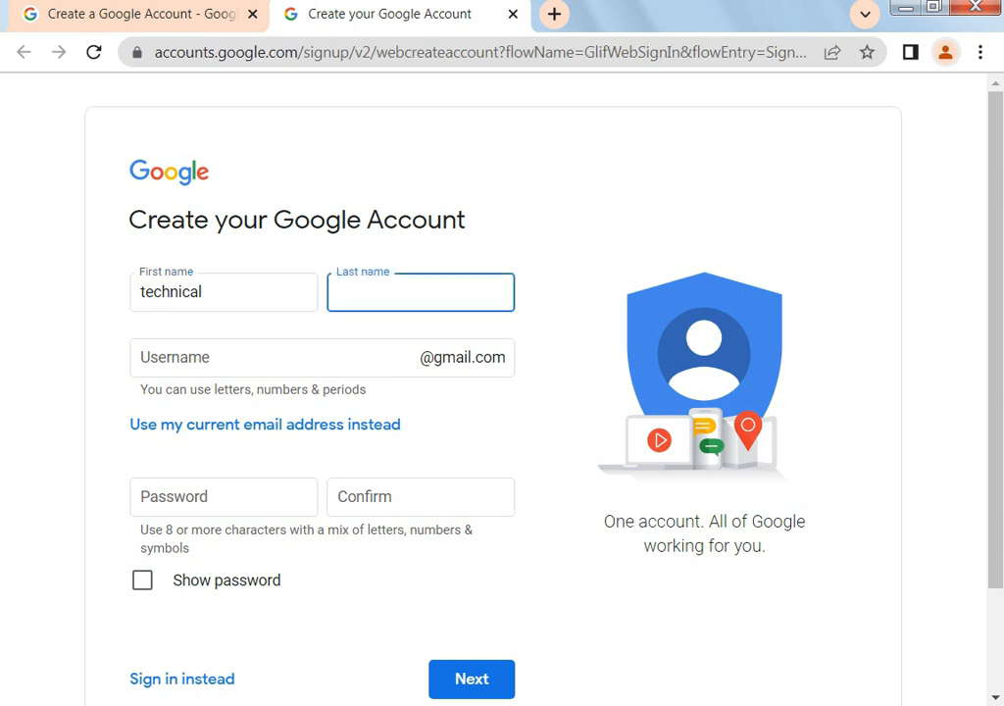
text(123)
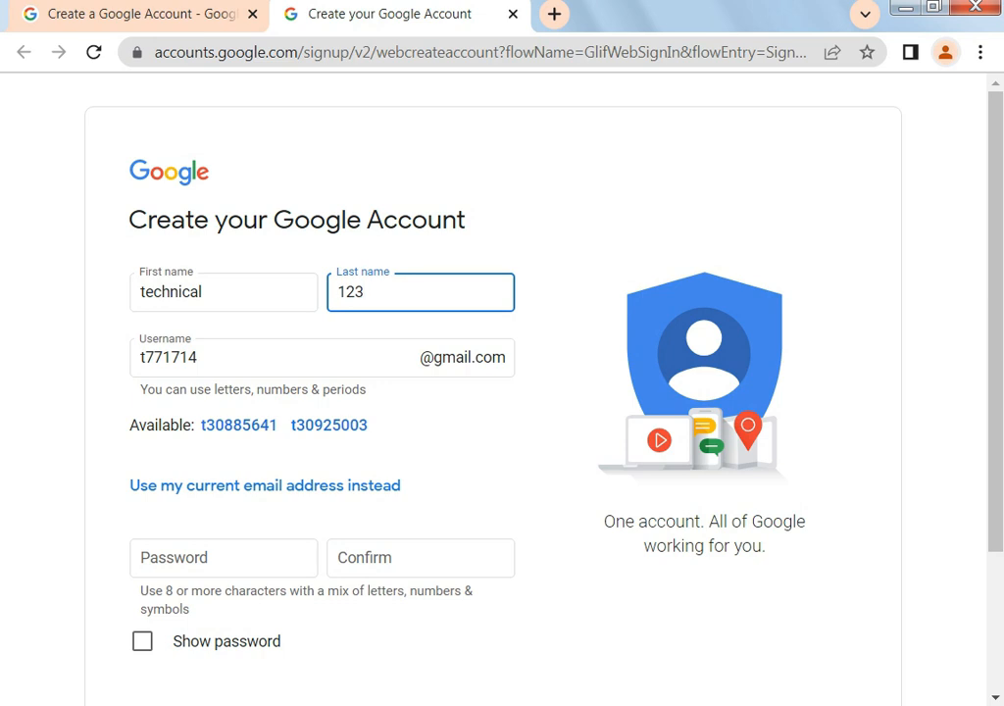
click(198, 358)
key(BackSpace)
key(BackSpace)
key(BackSpace)
key(BackSpace)
key(BackSpace)
key(BackSpace)
key(BackSpace)
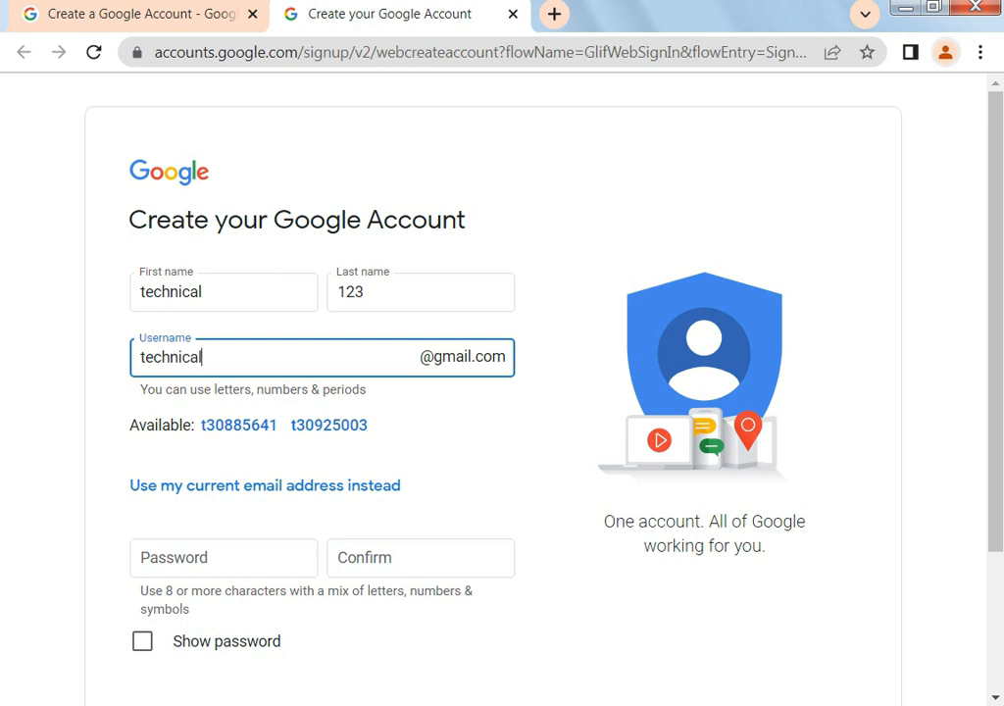
key(Tab)
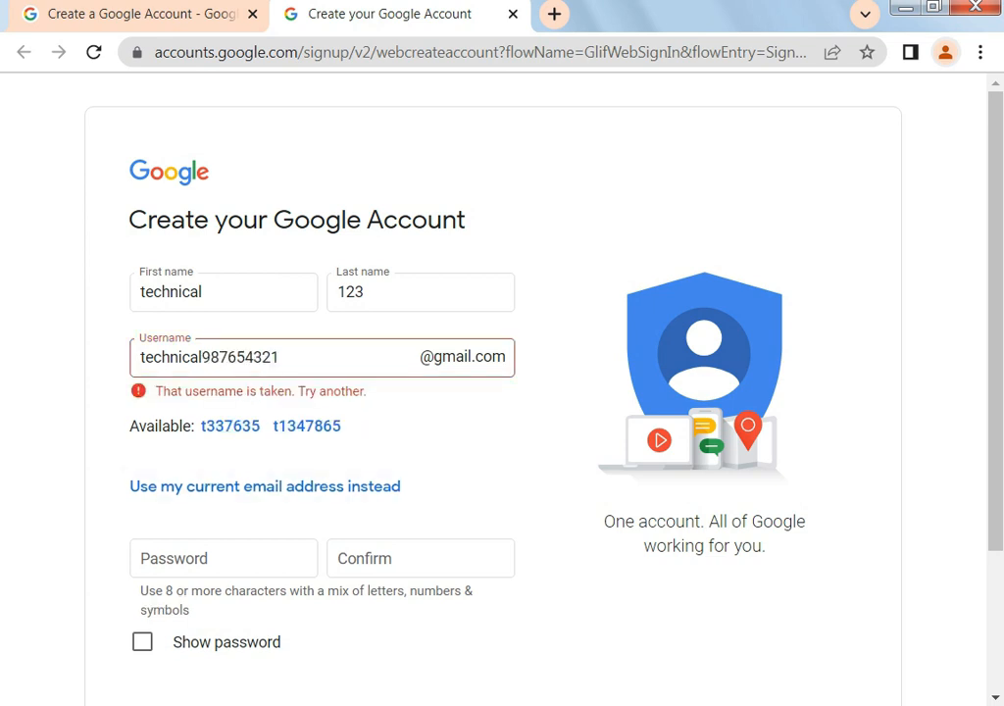
click(231, 427)
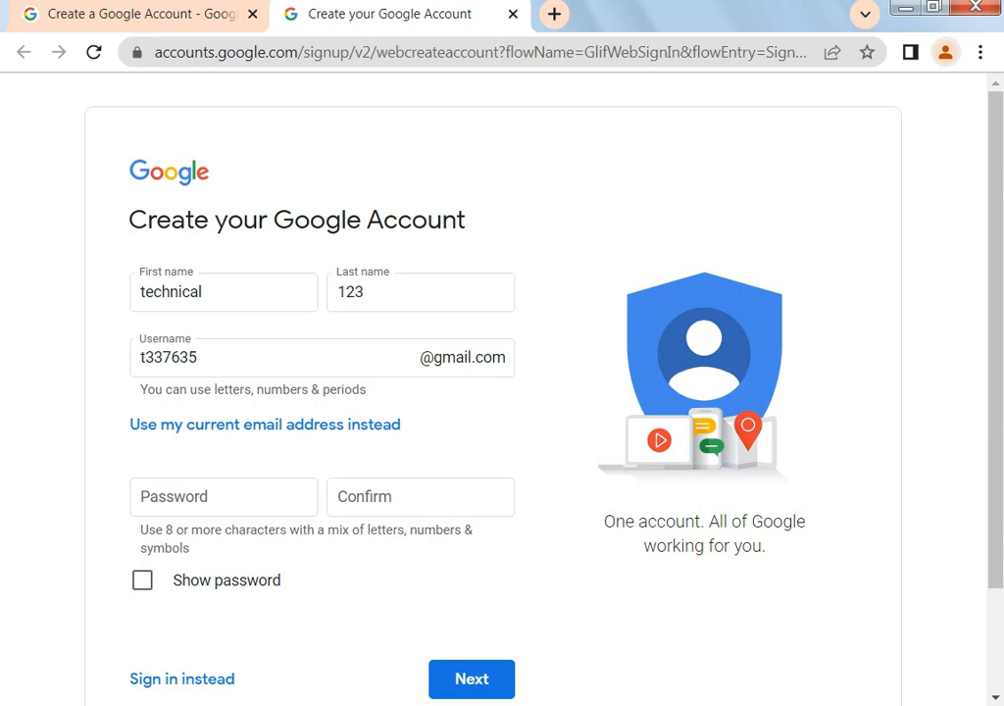
Set and confirm the account password, then submit the form
click(224, 497)
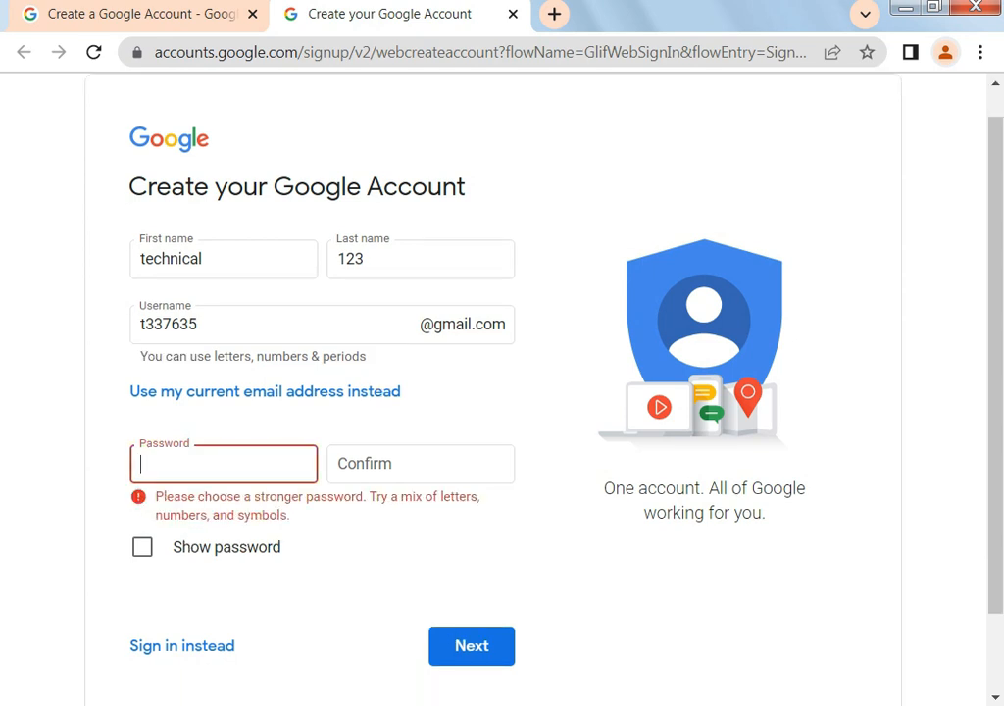
text(••••••••••)
click(365, 463)
text(••••••••••)
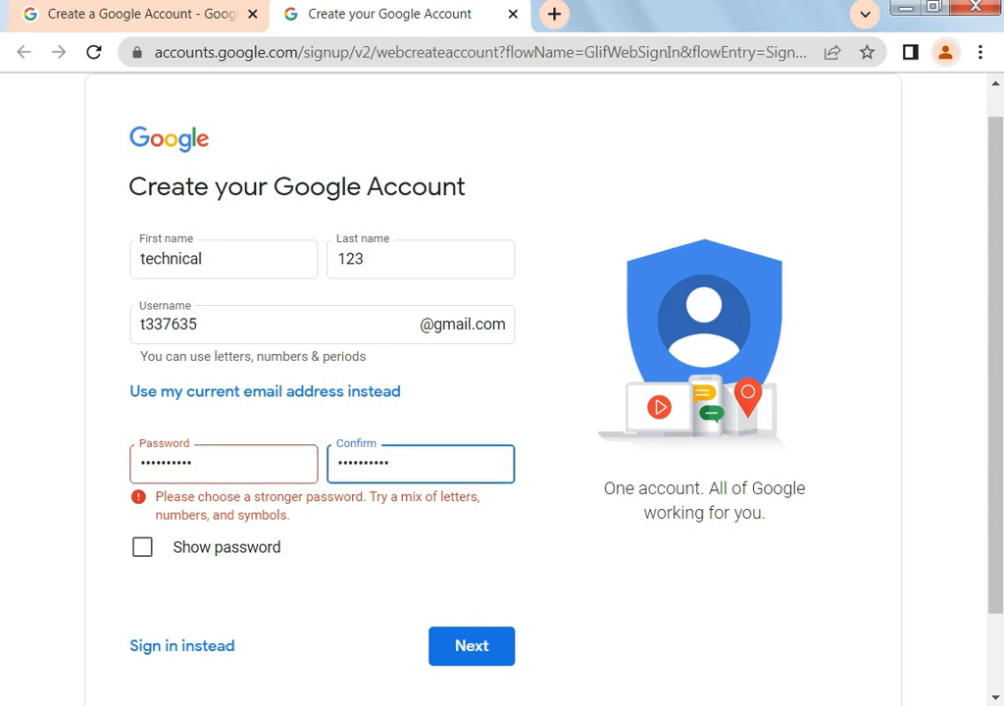
key(Return)
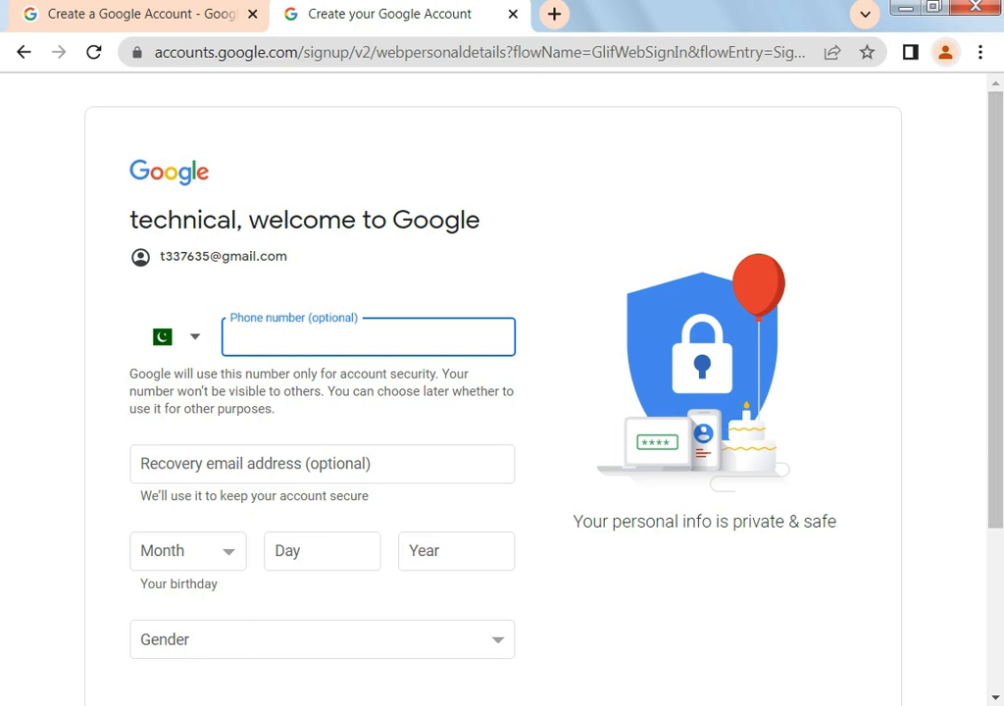
Set the gender to Male on the personal details form
scroll(502, 392, down, 2)
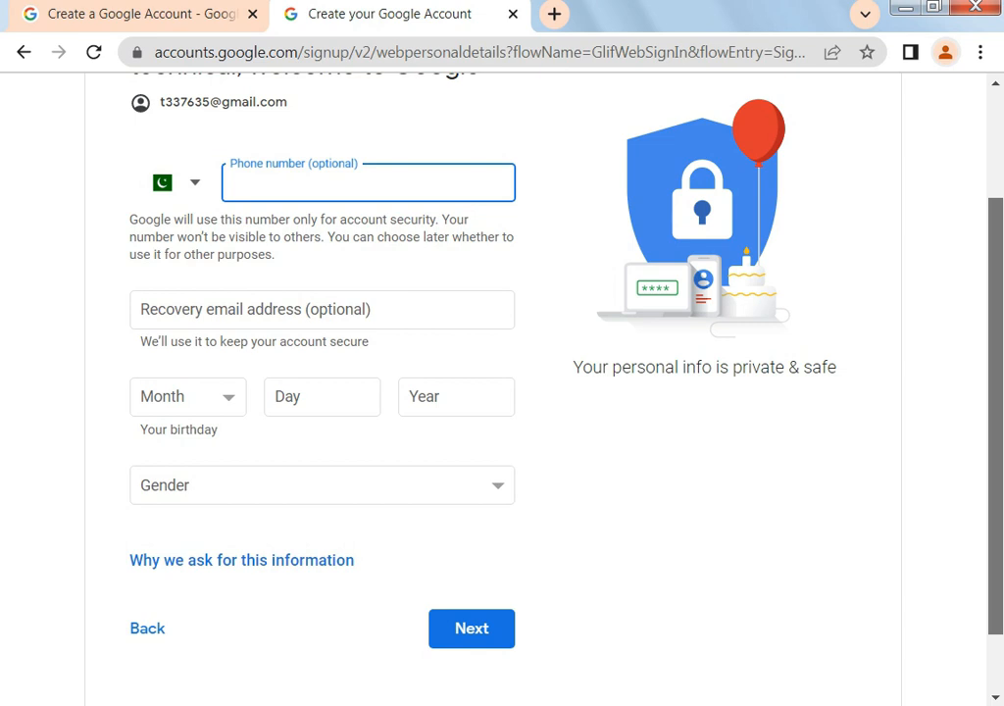
scroll(502, 392, up, 1)
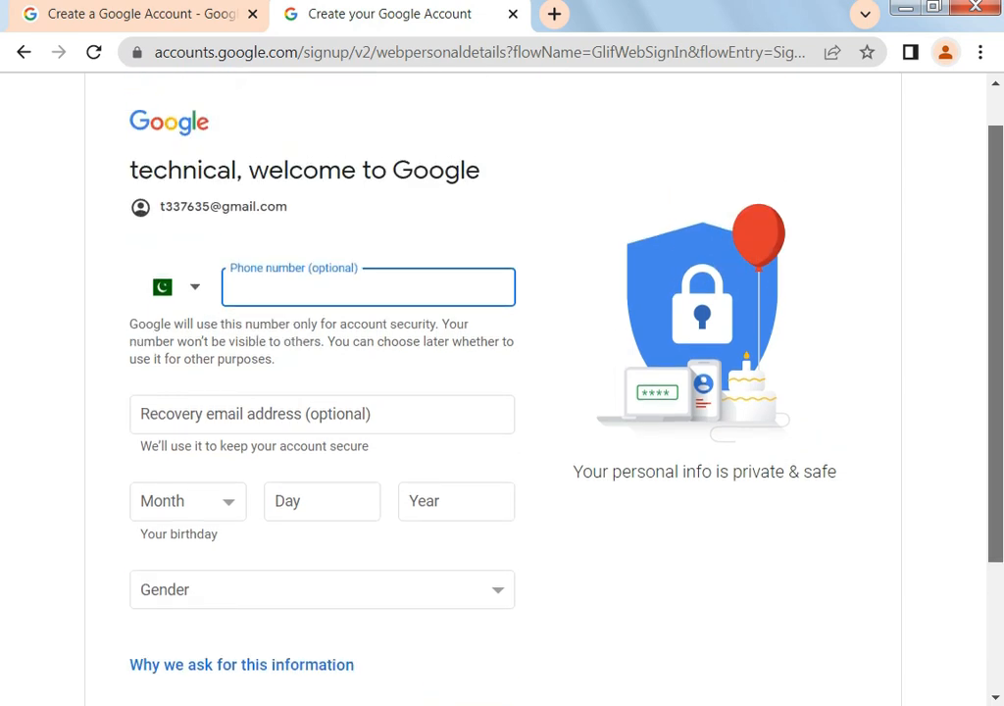
drag(995, 343, 996, 341)
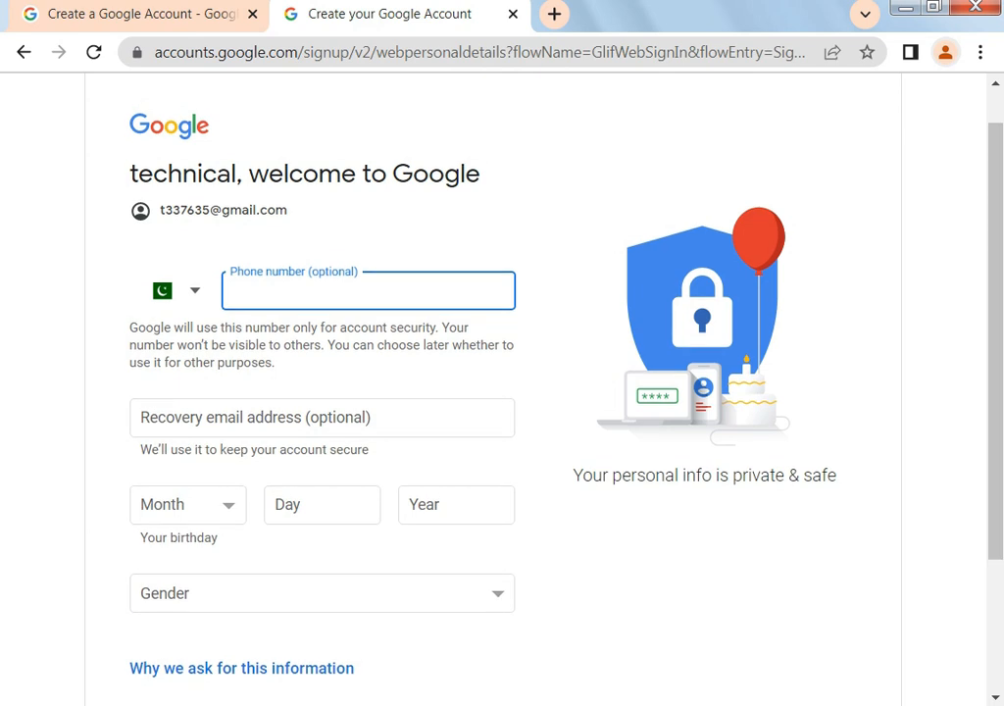
click(322, 594)
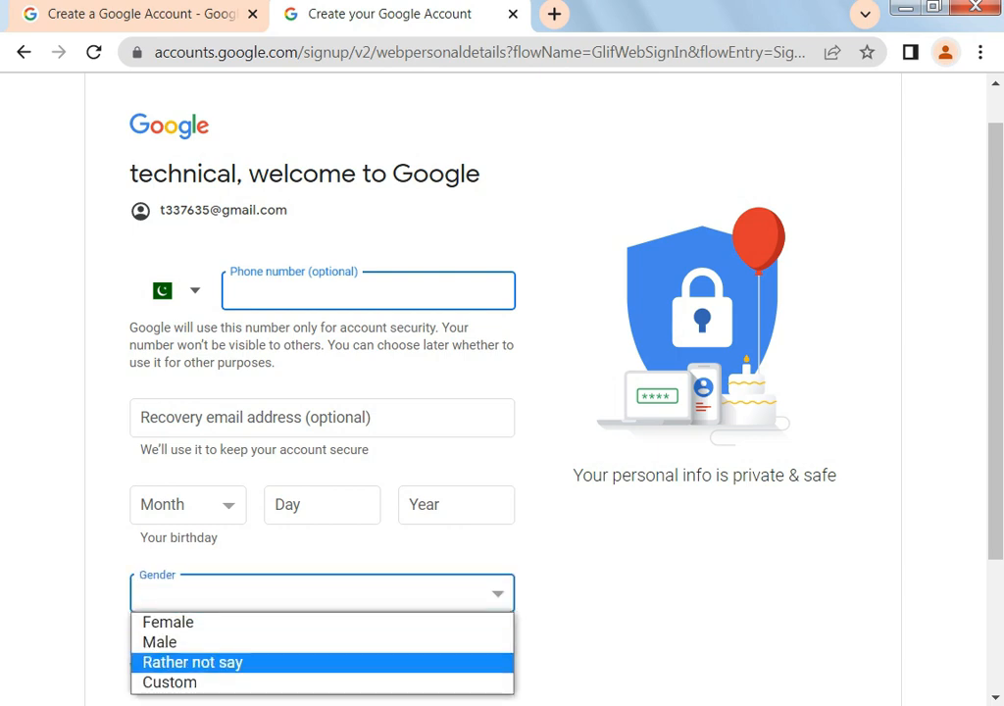
click(322, 642)
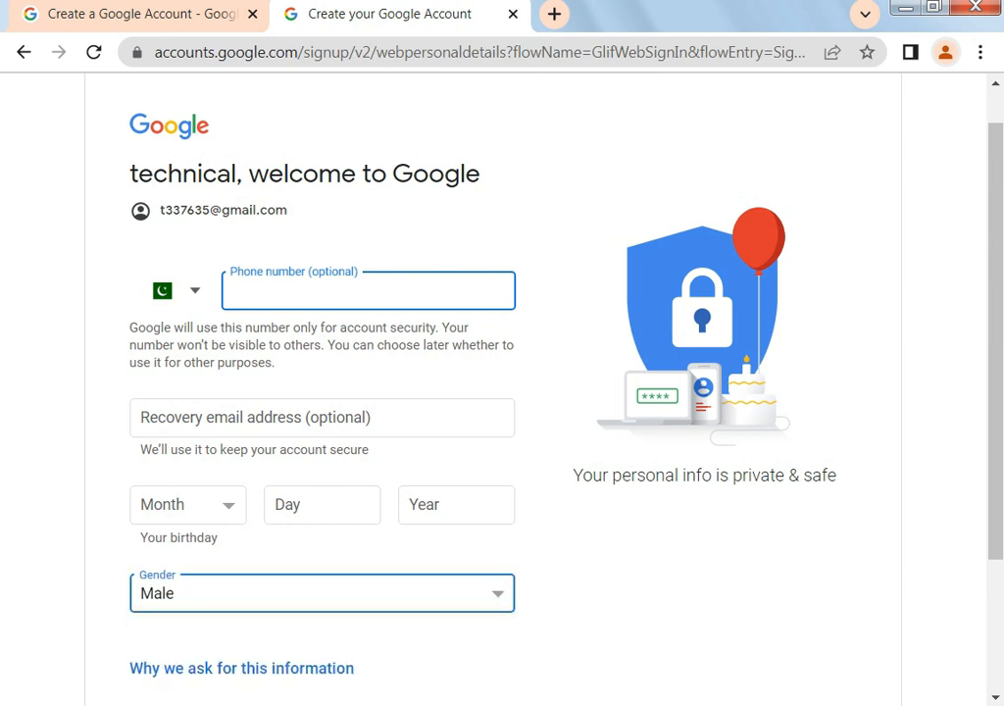
Enter the birthday January 1, 1990 and continue to Privacy and Terms
drag(996, 341, 995, 394)
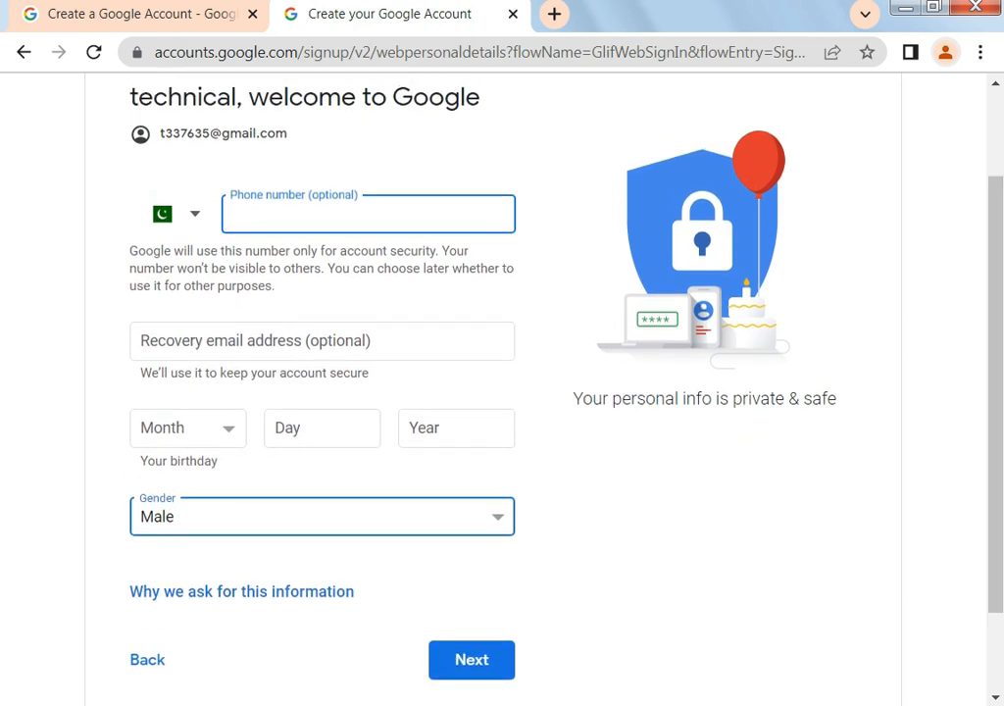
click(189, 428)
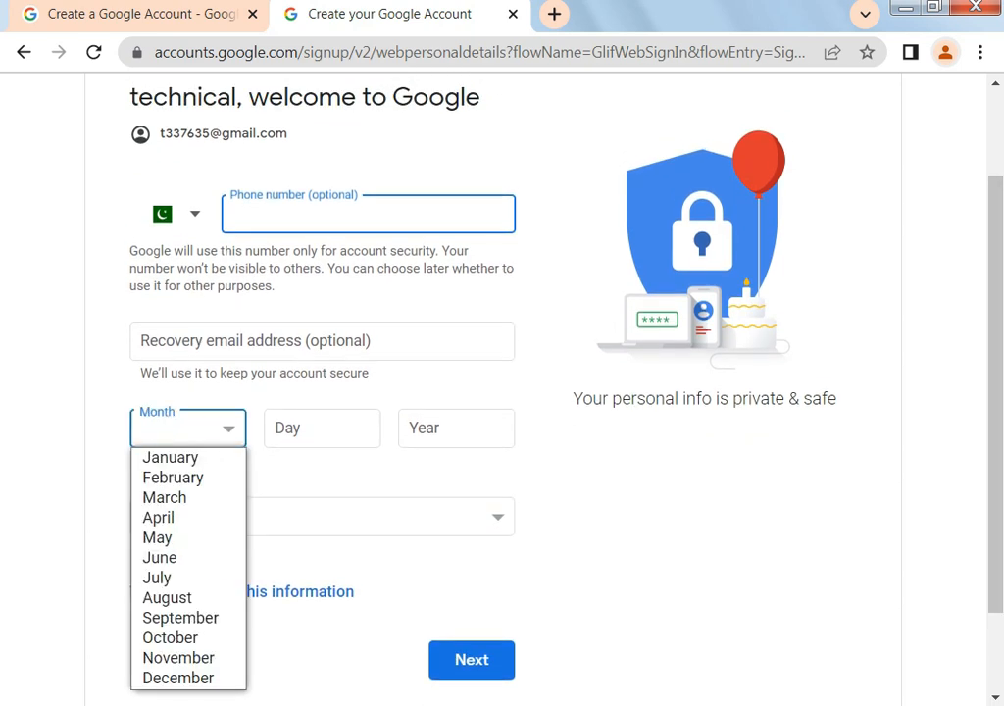
click(171, 458)
click(321, 429)
text(1)
click(456, 428)
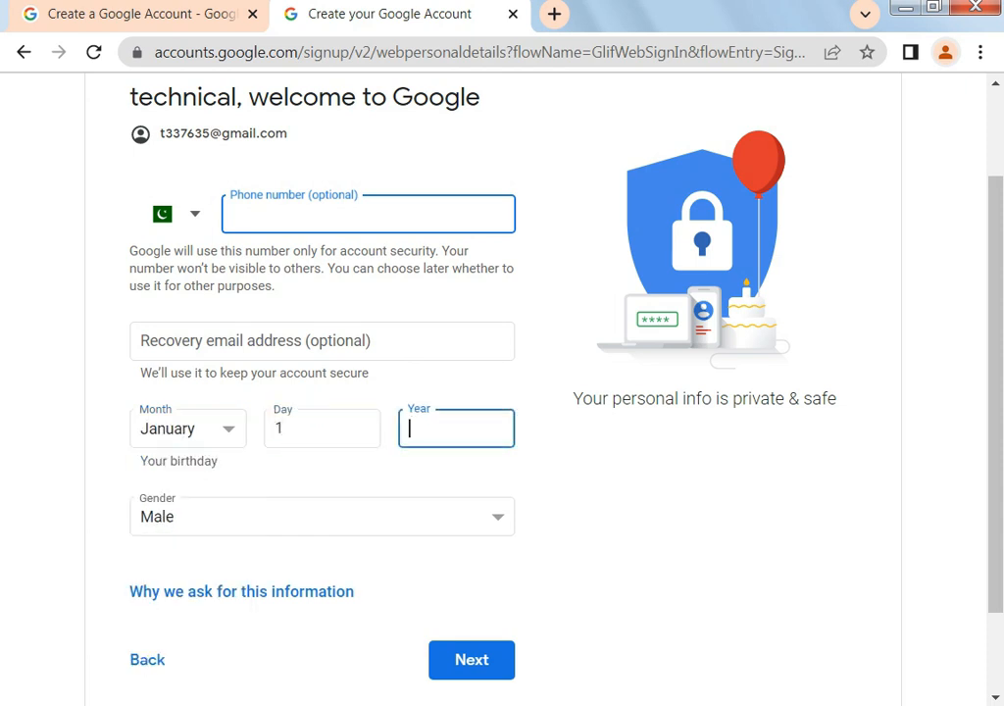
text(1990)
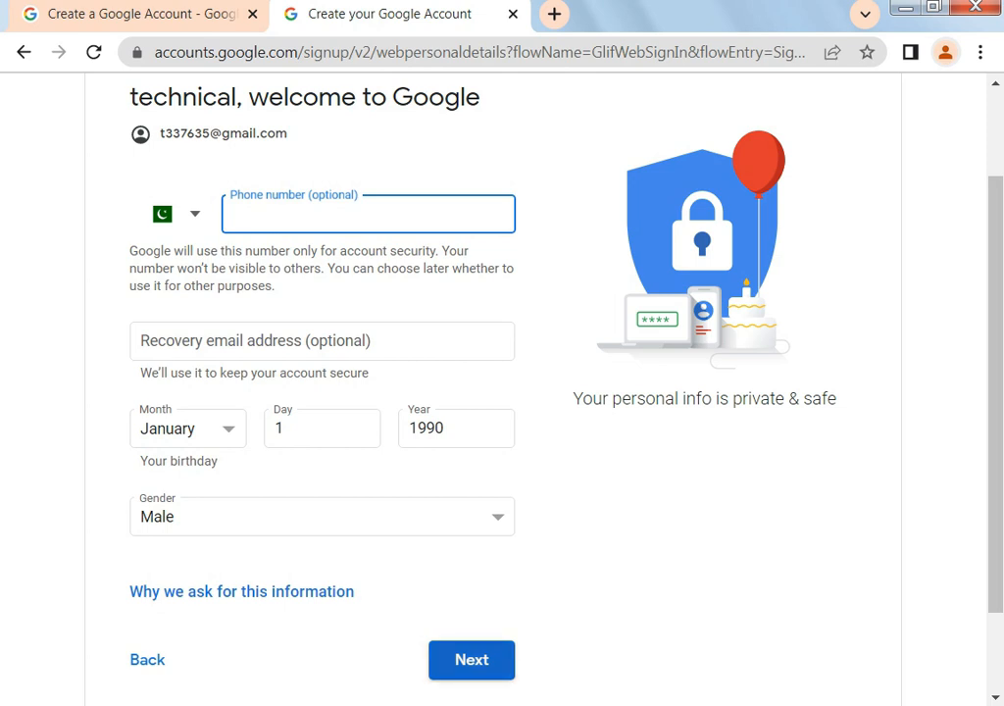
click(475, 661)
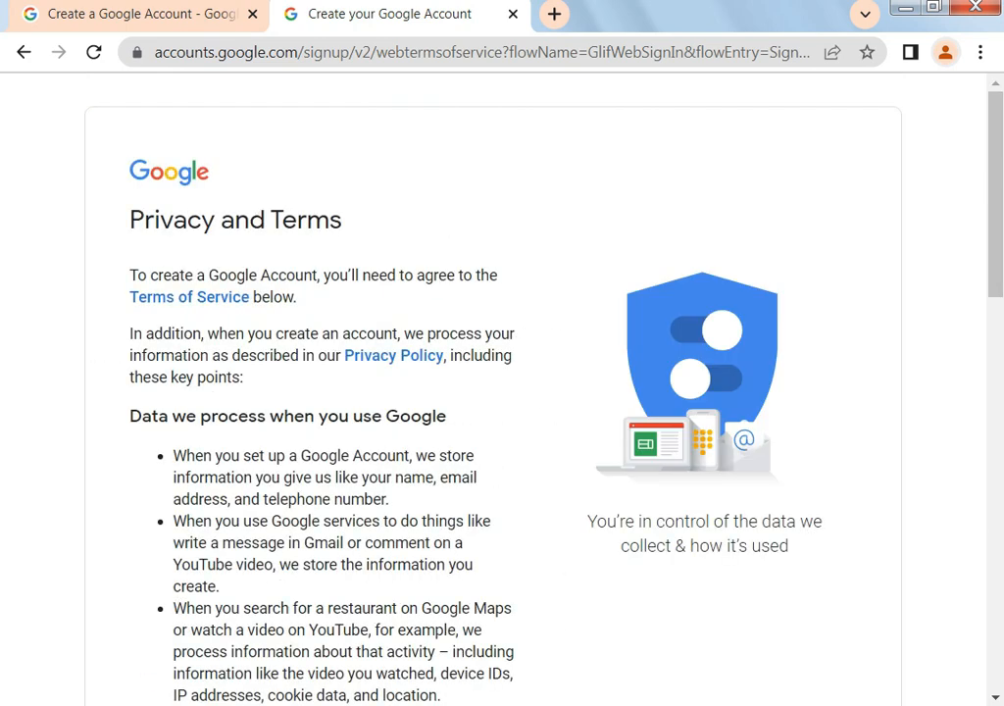
Agree to the Privacy and Terms to create the account
scroll(502, 392, down, 7)
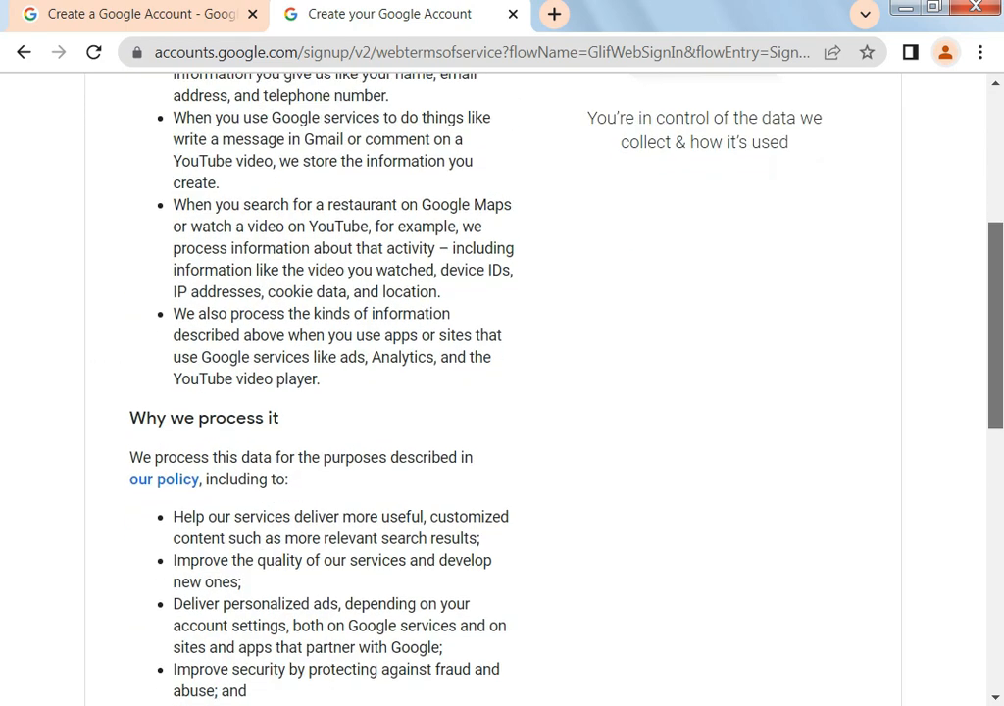
scroll(502, 392, down, 5)
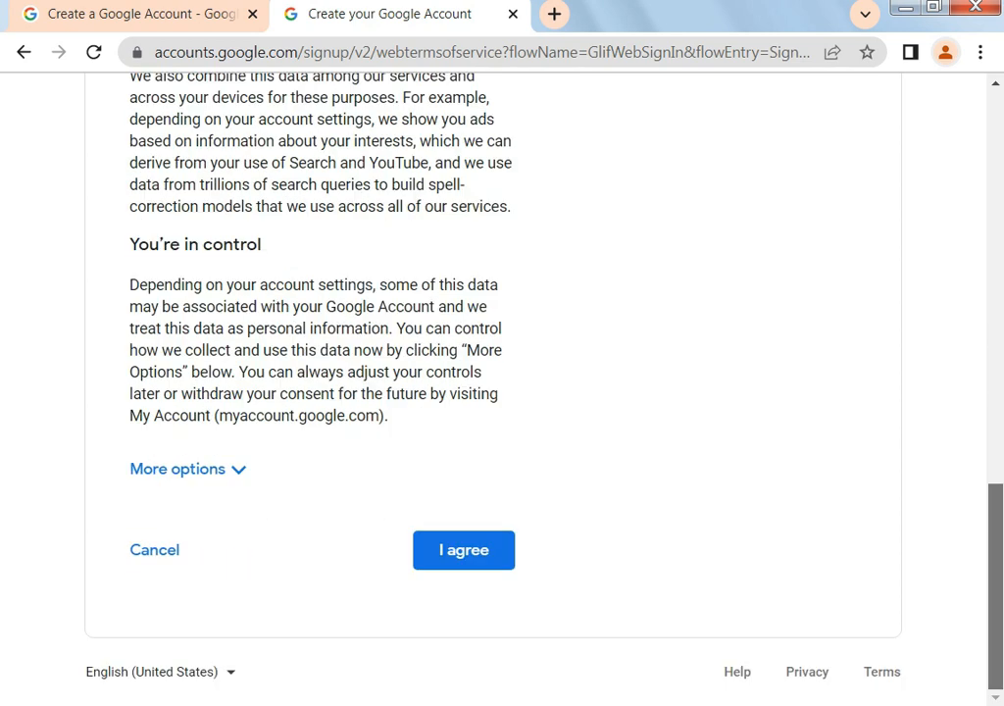
click(464, 550)
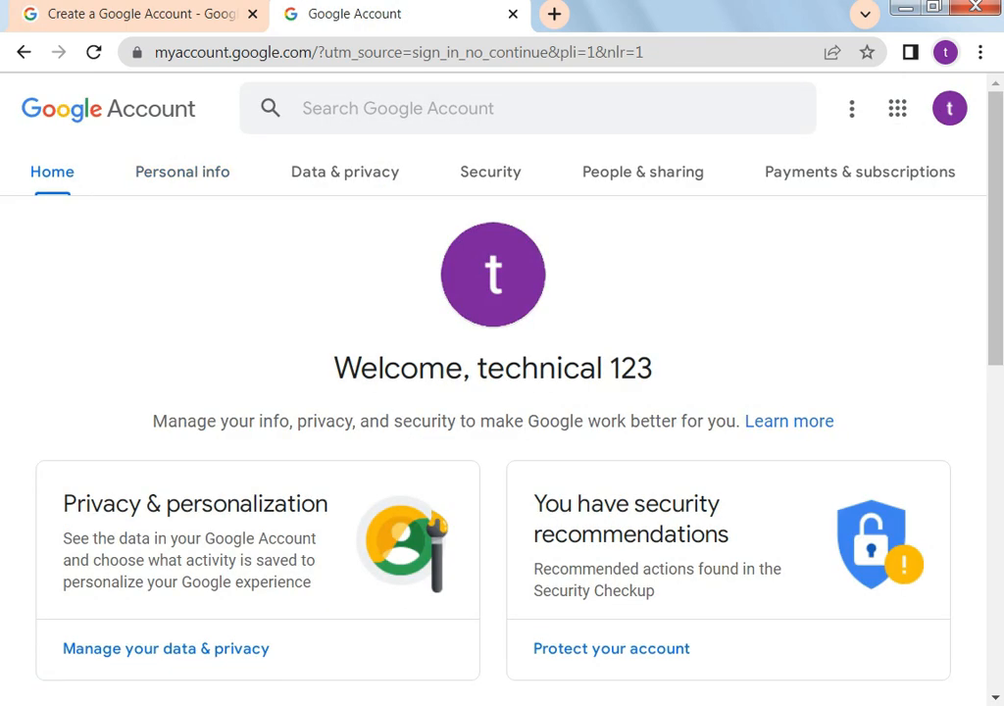
Open the account's Personal info and scroll down to the contact details
click(182, 172)
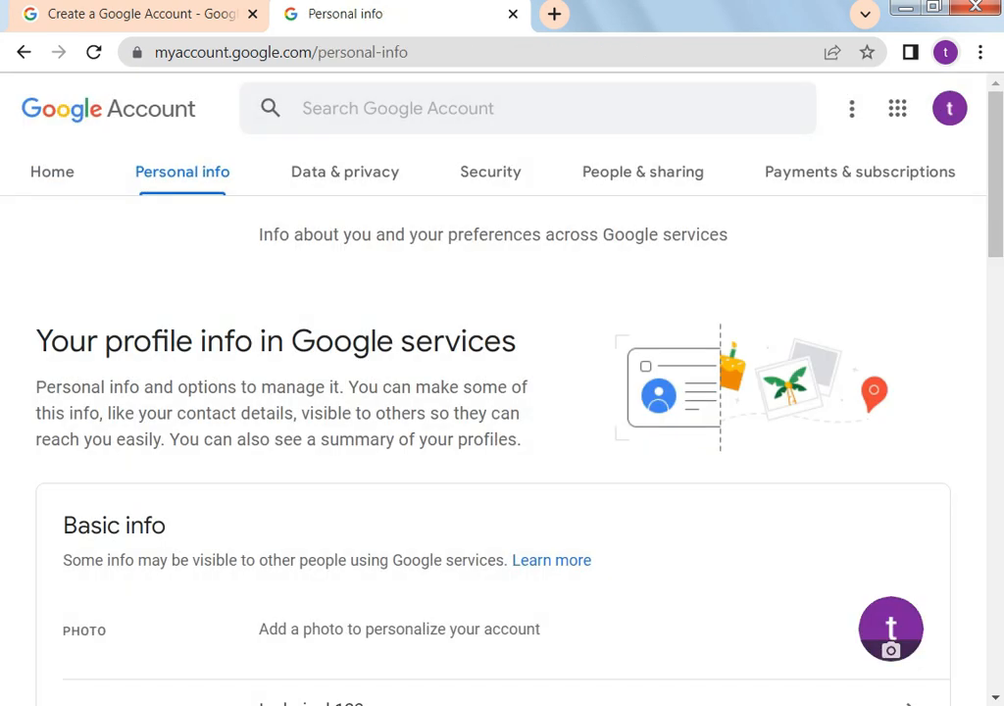
scroll(502, 393, down, 2)
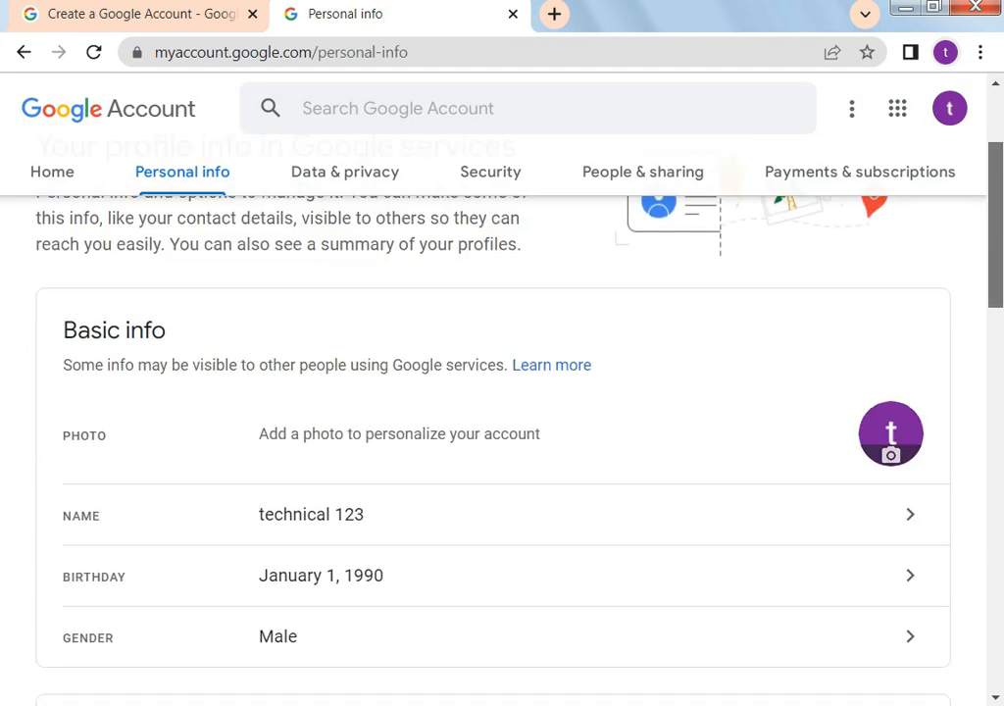
scroll(502, 441, down, 2)
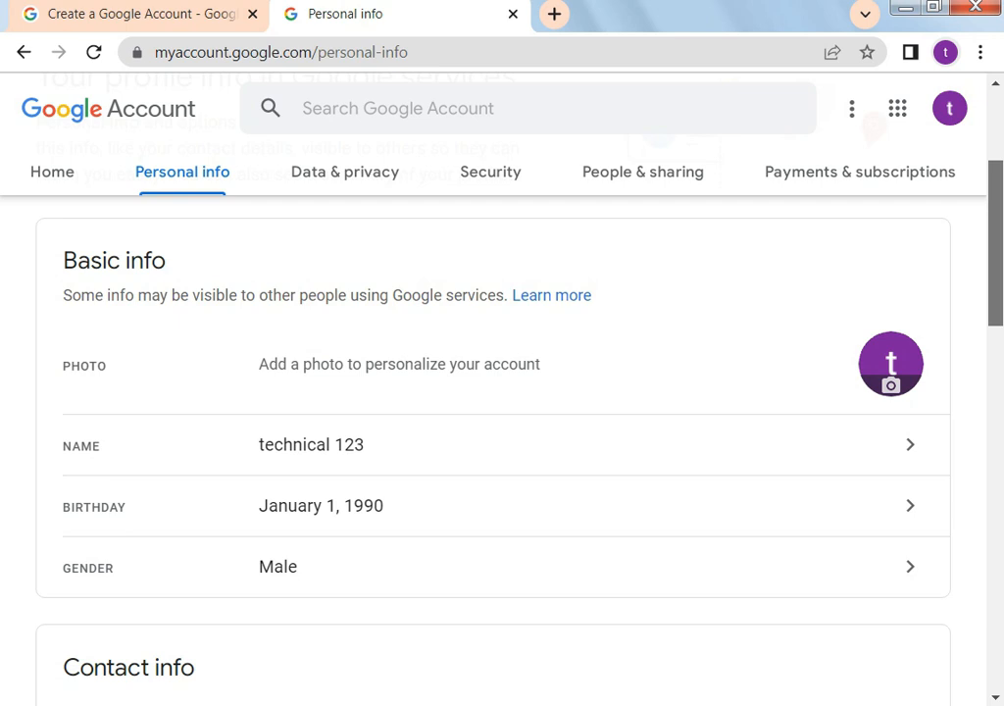
scroll(502, 441, down, 3)
mouse_move(995, 314)
mouse_down()
mouse_move(995, 257)
mouse_move(995, 309)
mouse_up()
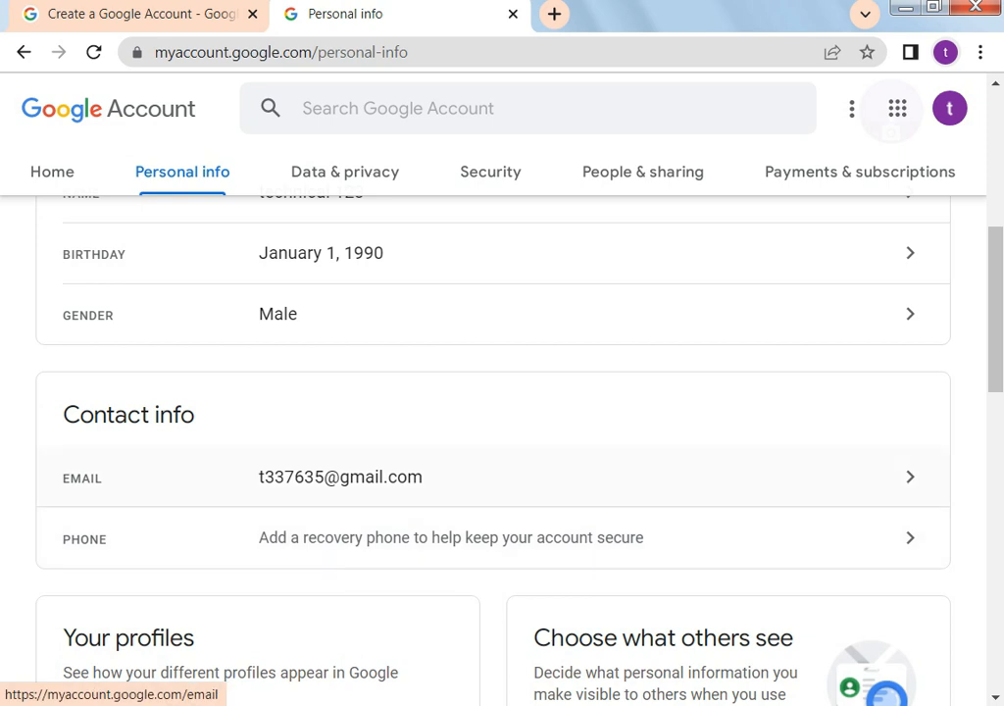
Copy the account's email address from its Email settings
click(490, 477)
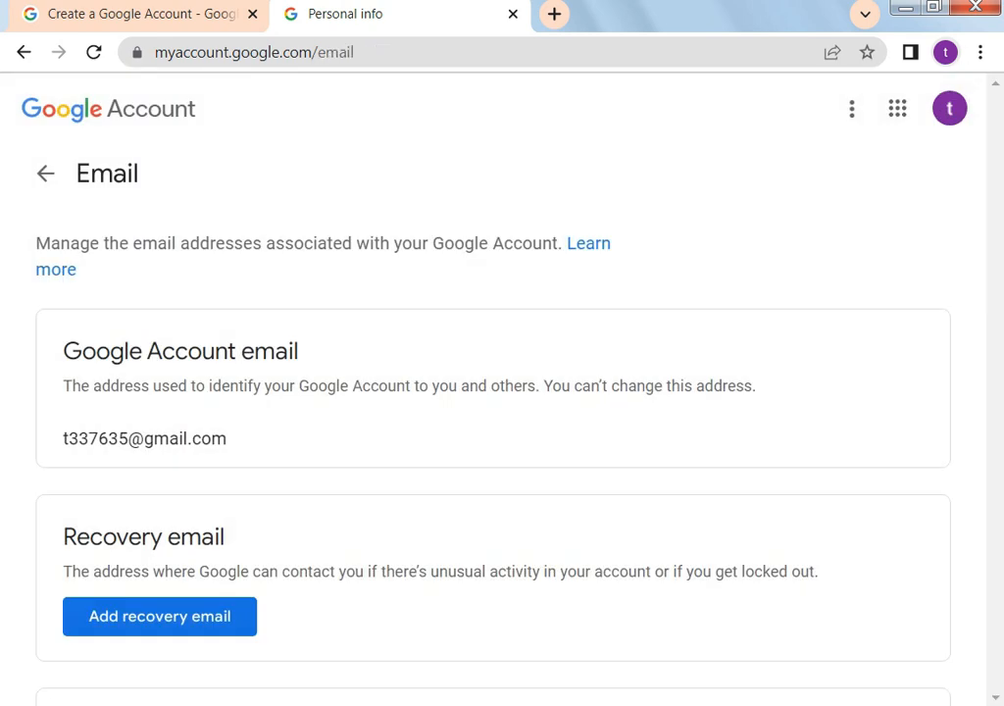
drag(229, 439, 62, 439)
right_click(139, 441)
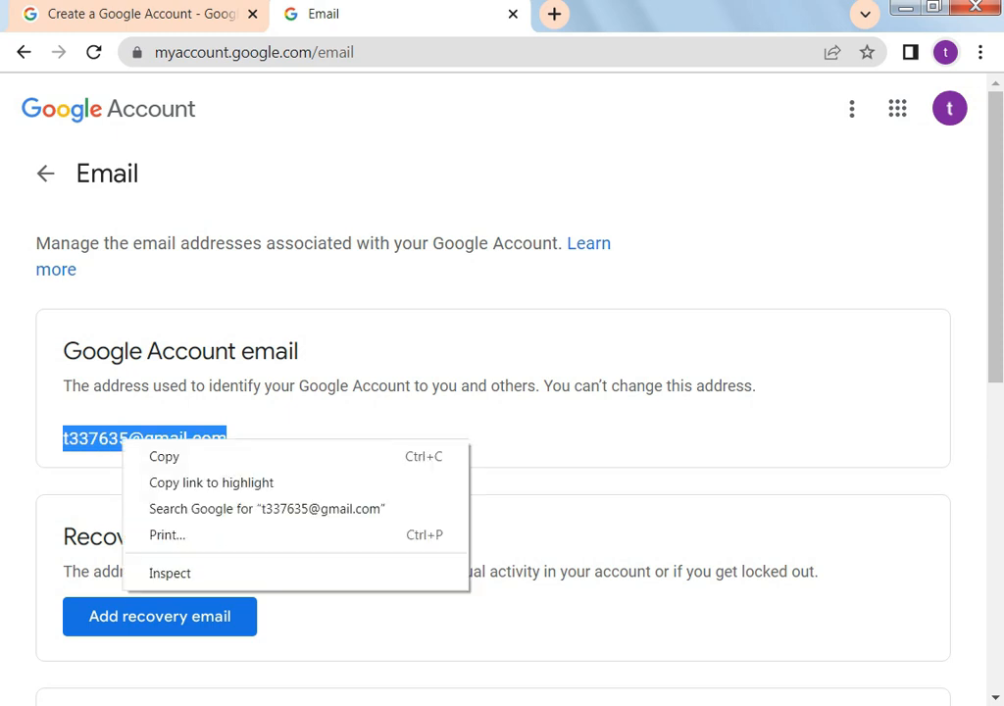
click(187, 456)
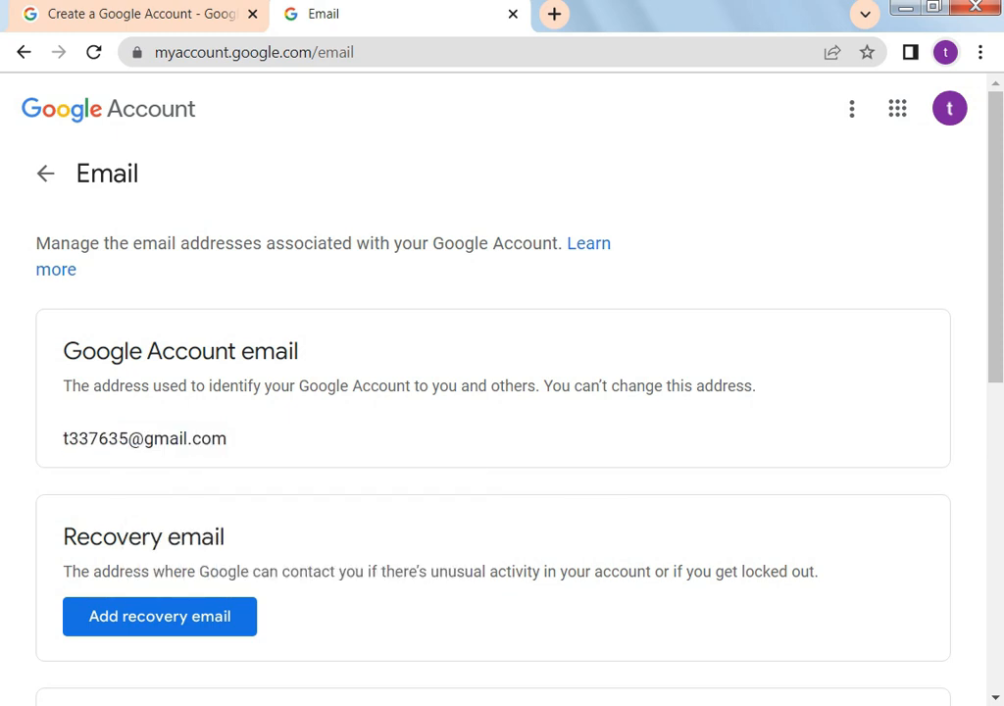
Return to Personal info and bring up the Google apps list
scroll(503, 392, down, 4)
scroll(502, 393, down, 2)
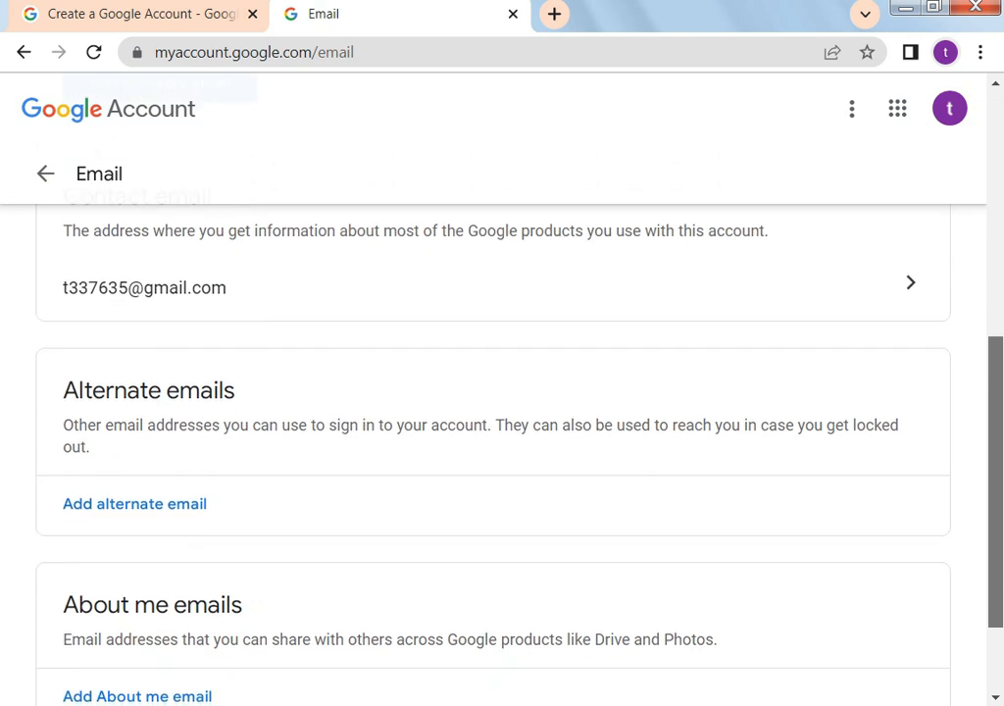
scroll(502, 393, up, 6)
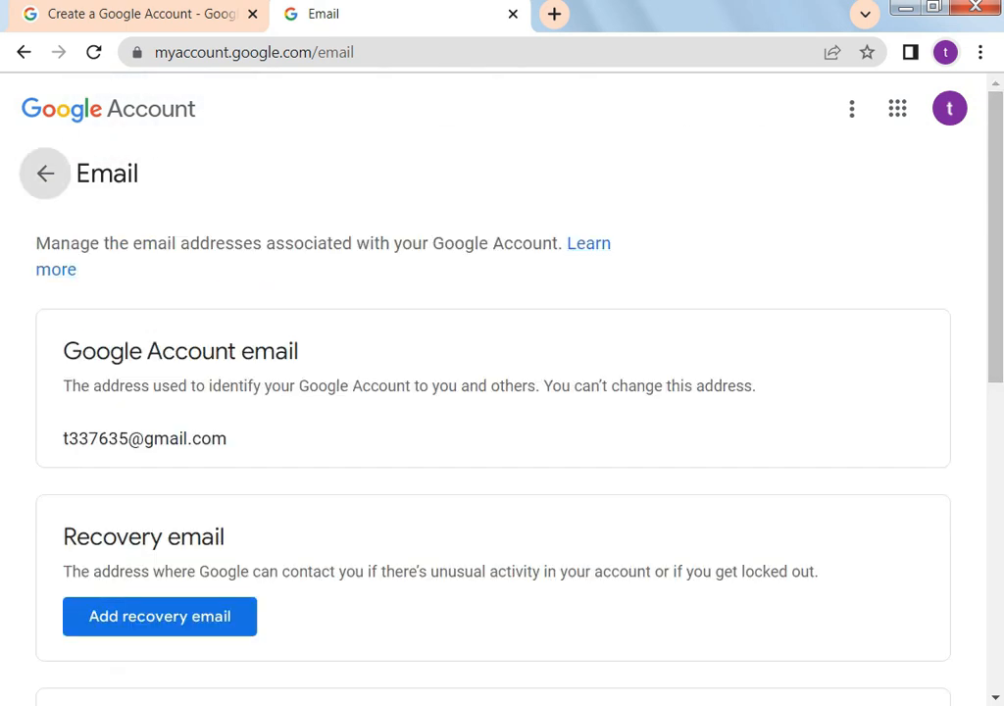
click(45, 173)
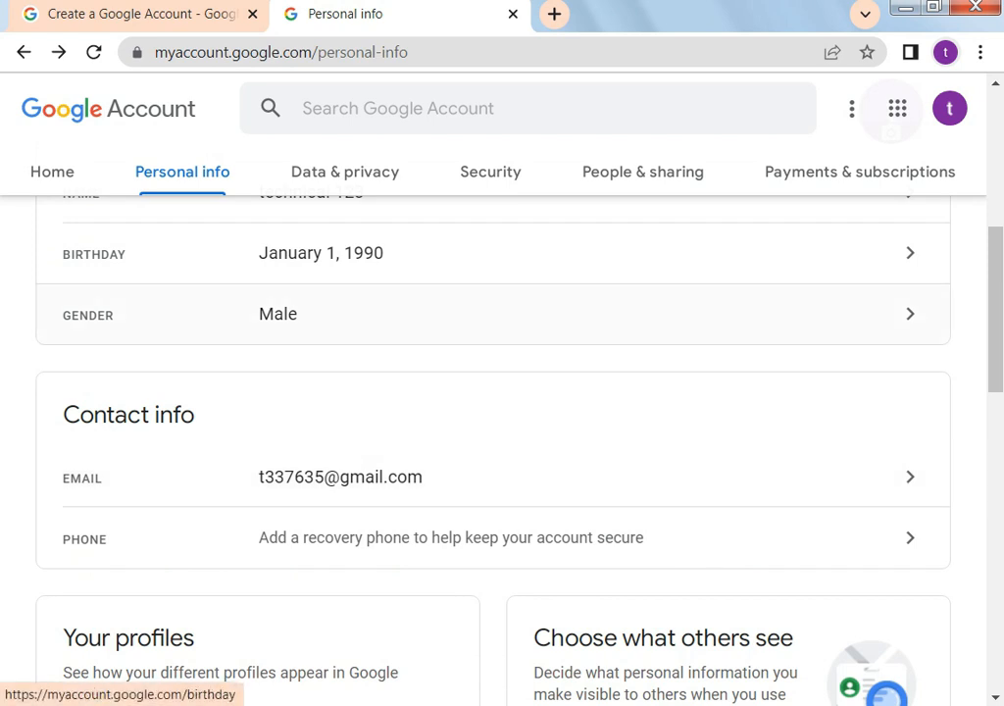
drag(996, 192, 996, 164)
click(897, 108)
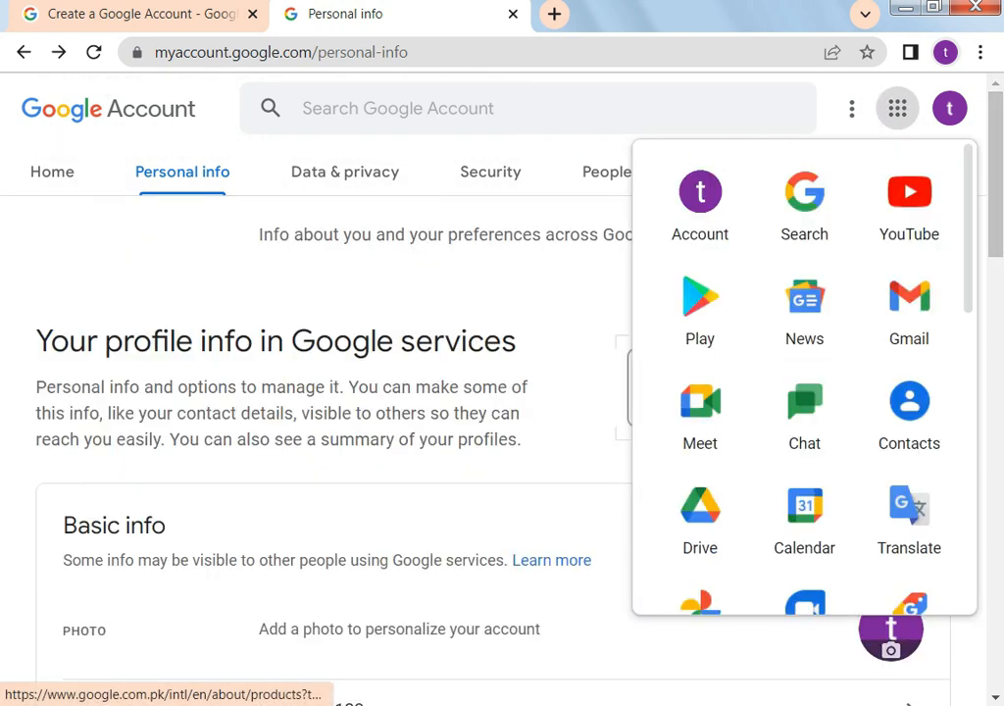
click(909, 201)
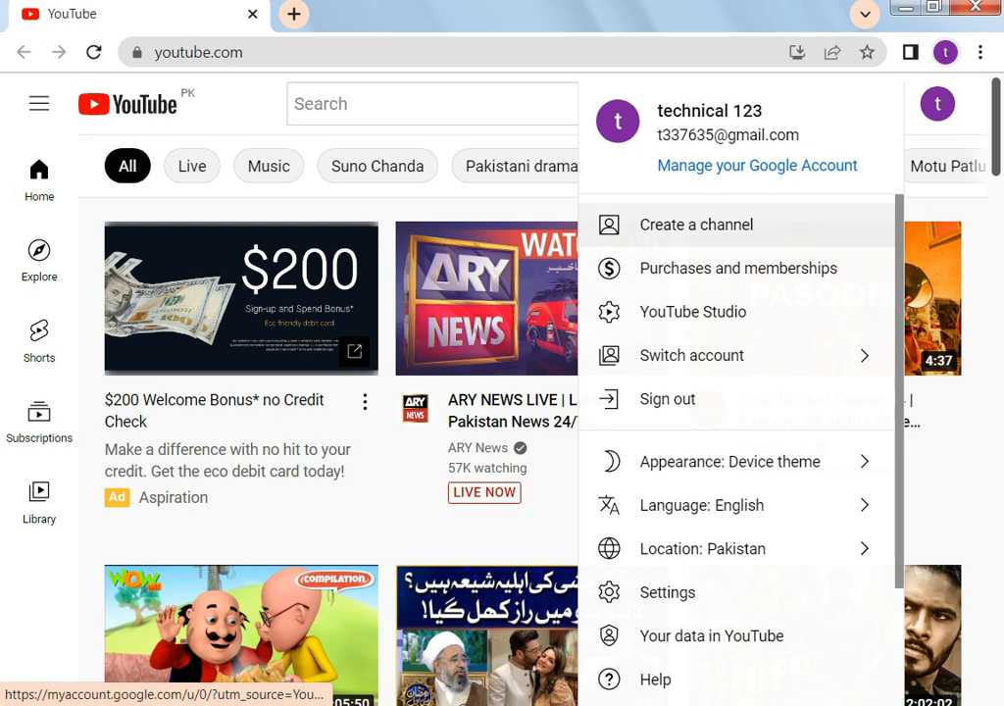
click(697, 225)
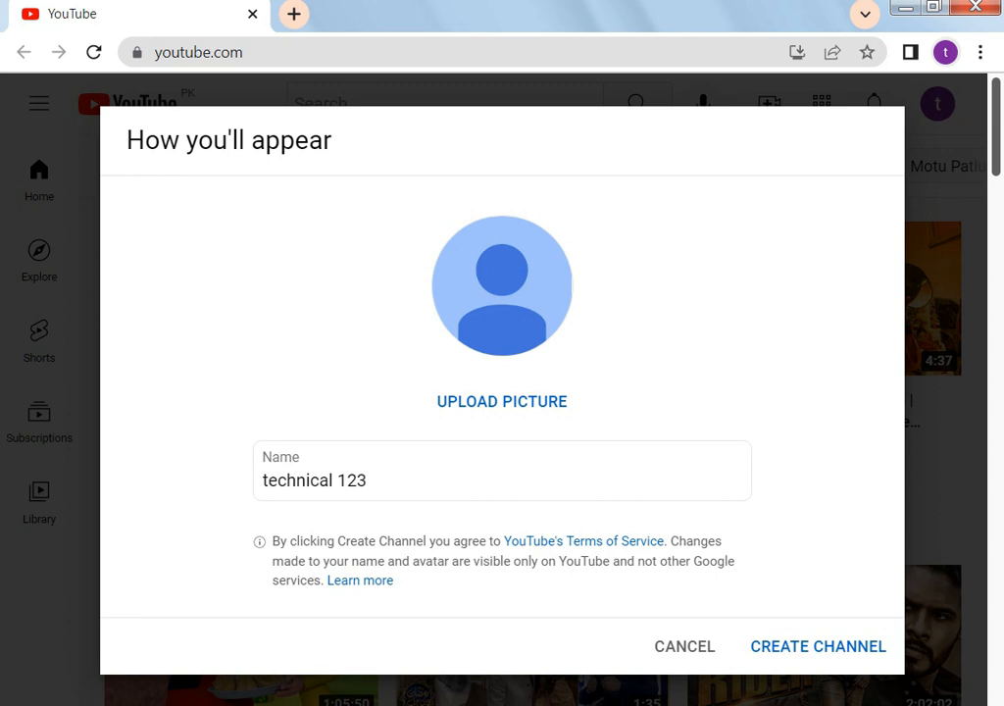
click(796, 646)
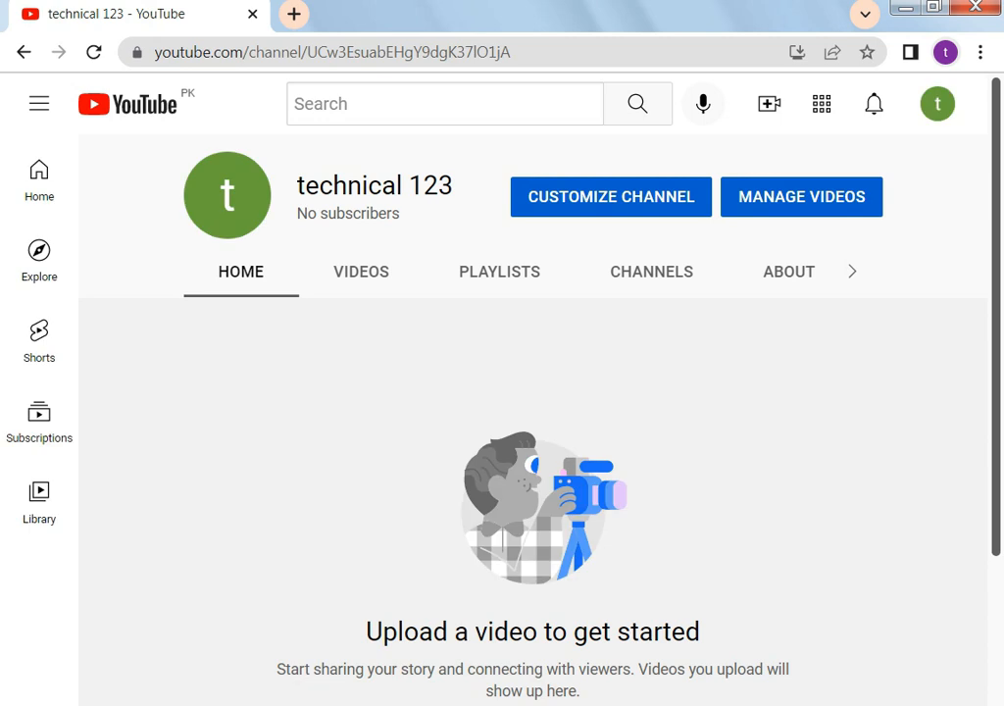
scroll(532, 441, down, 2)
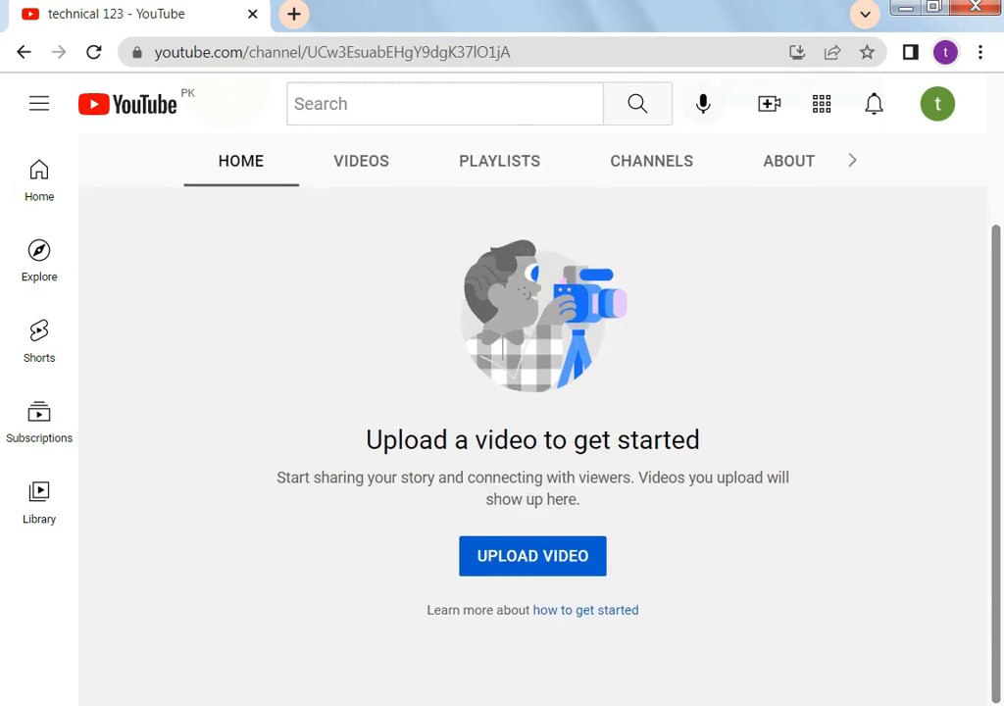
Open Channel customization in YouTube Studio, dismissing the welcome and dark-theme notices, and review Layout
scroll(533, 442, up, 1)
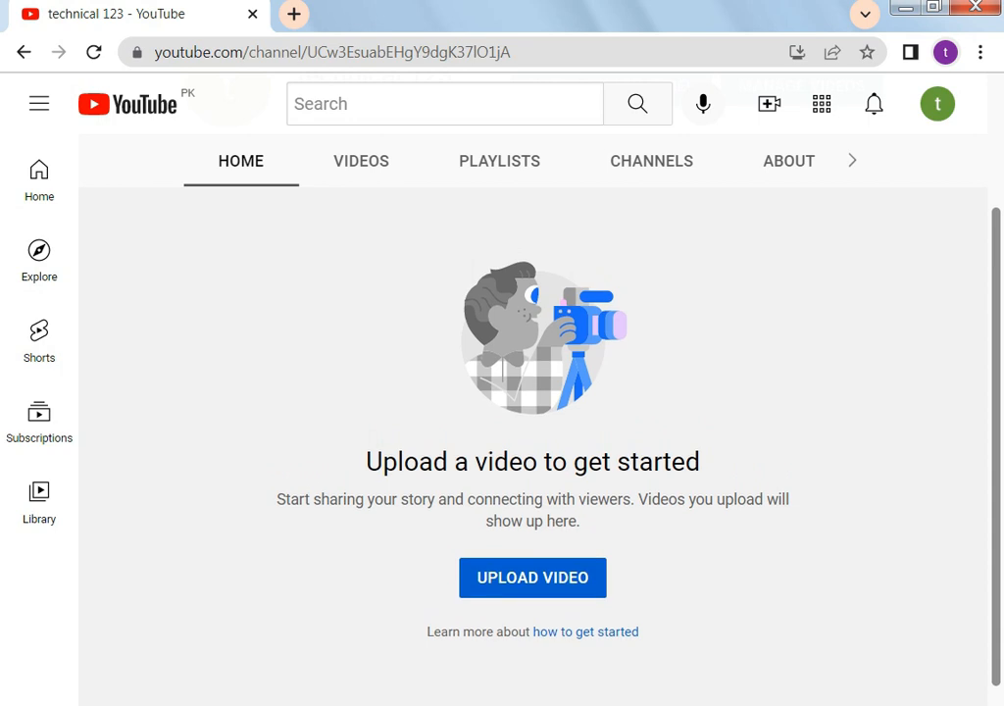
scroll(533, 441, up, 3)
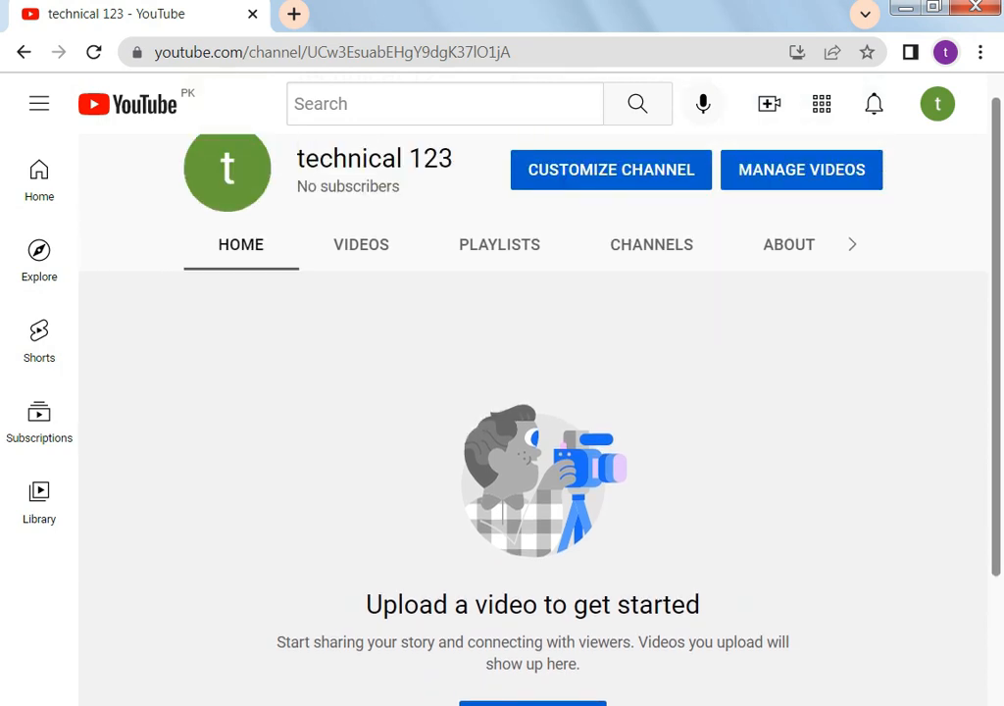
click(611, 170)
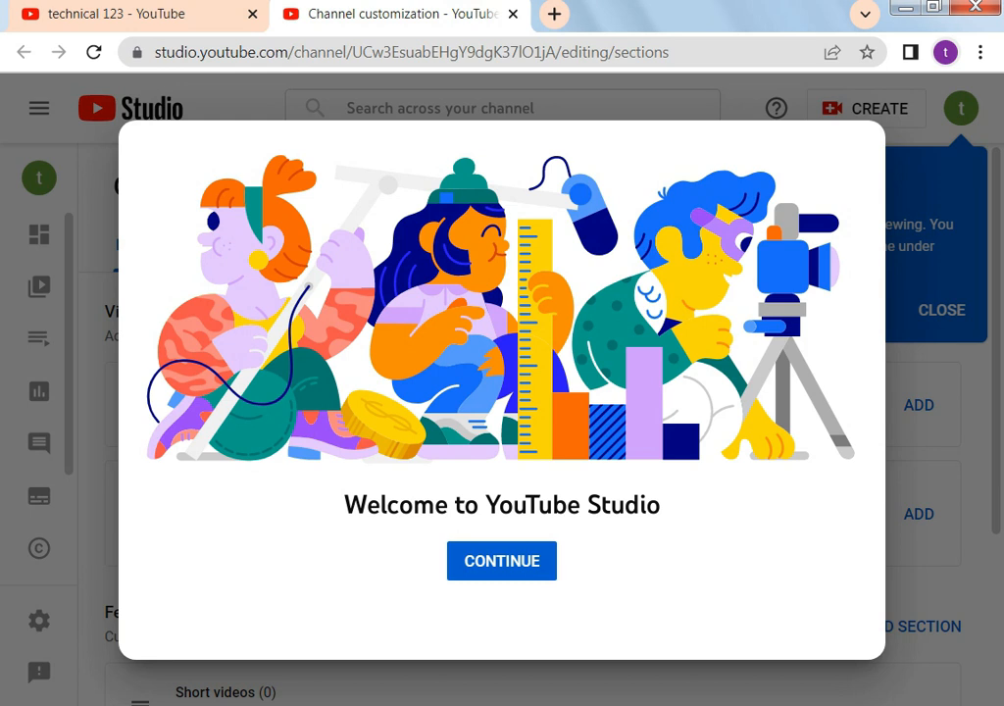
click(499, 569)
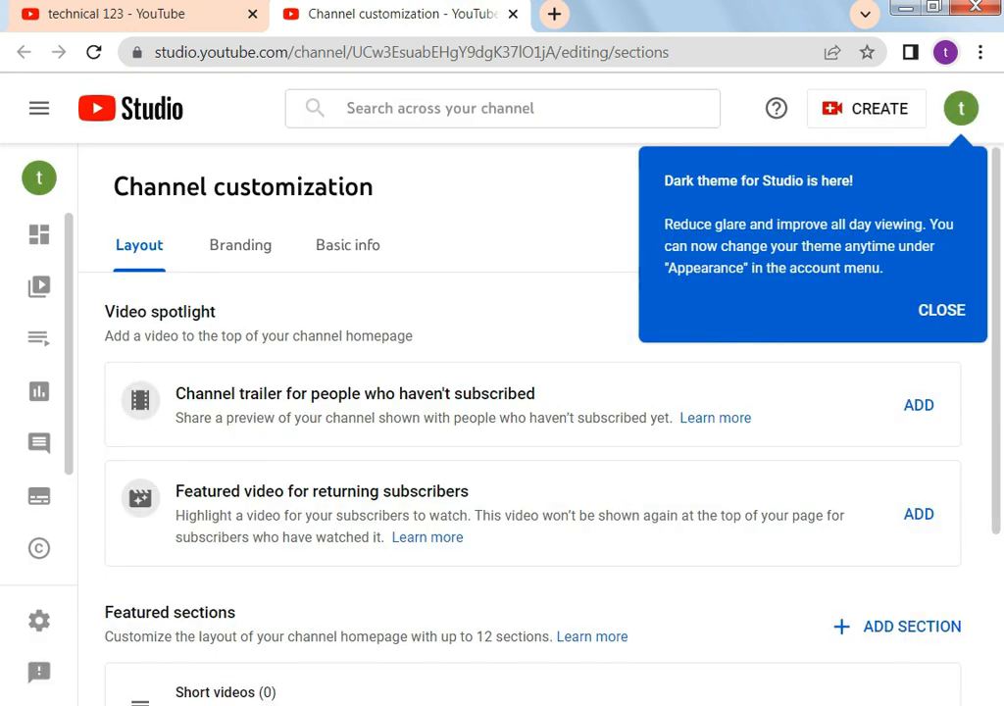
click(941, 310)
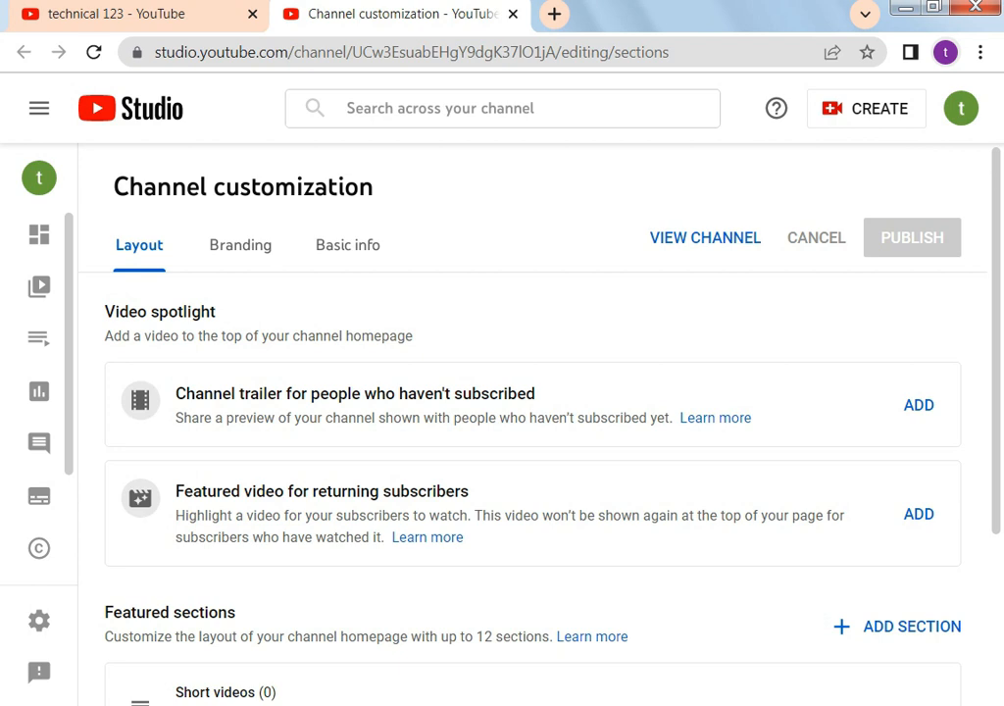
scroll(529, 441, down, 1)
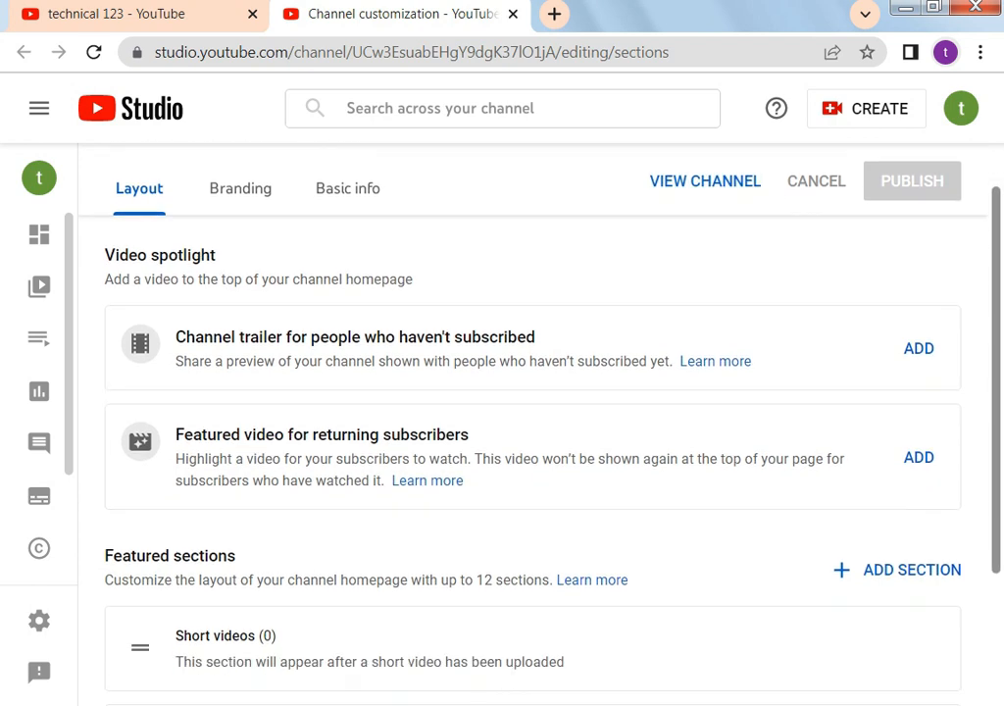
scroll(530, 442, down, 2)
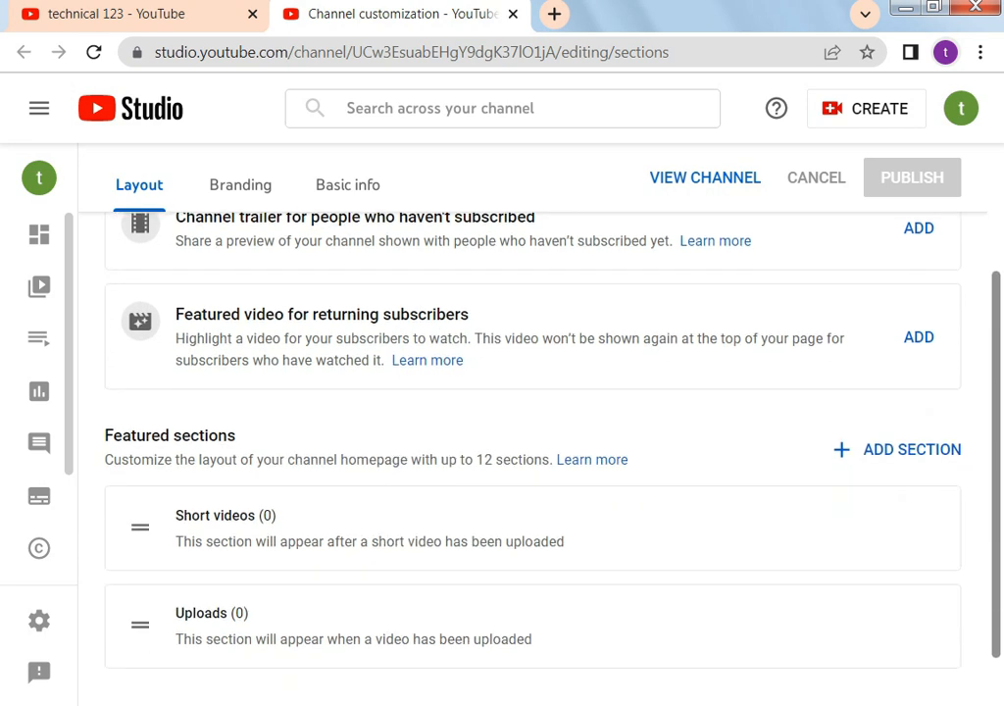
scroll(530, 441, down, 1)
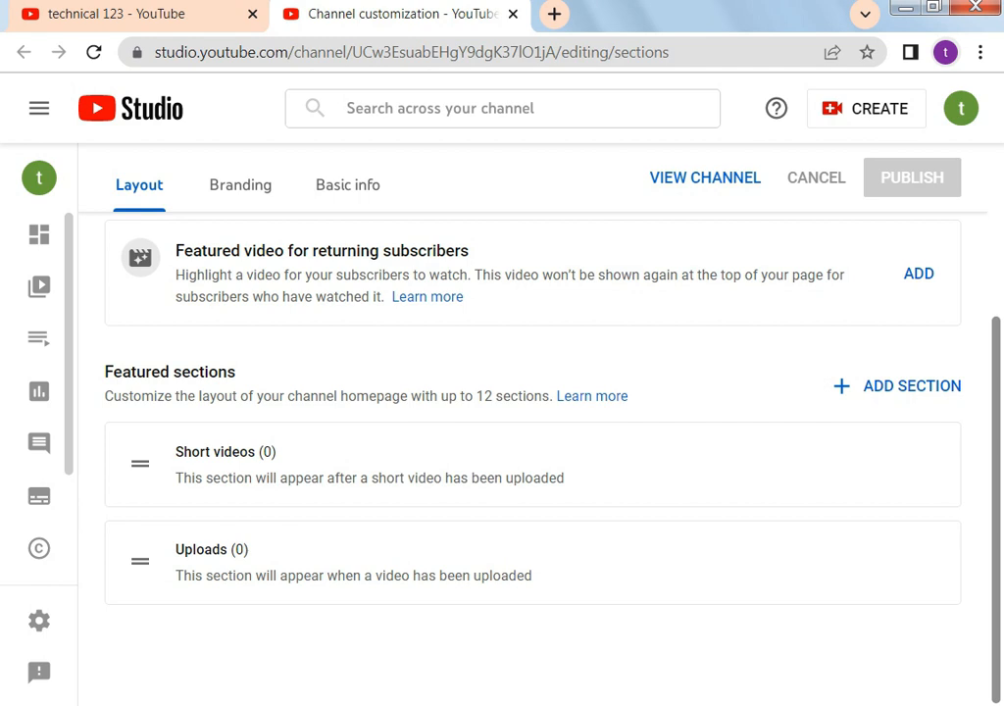
scroll(530, 392, up, 2)
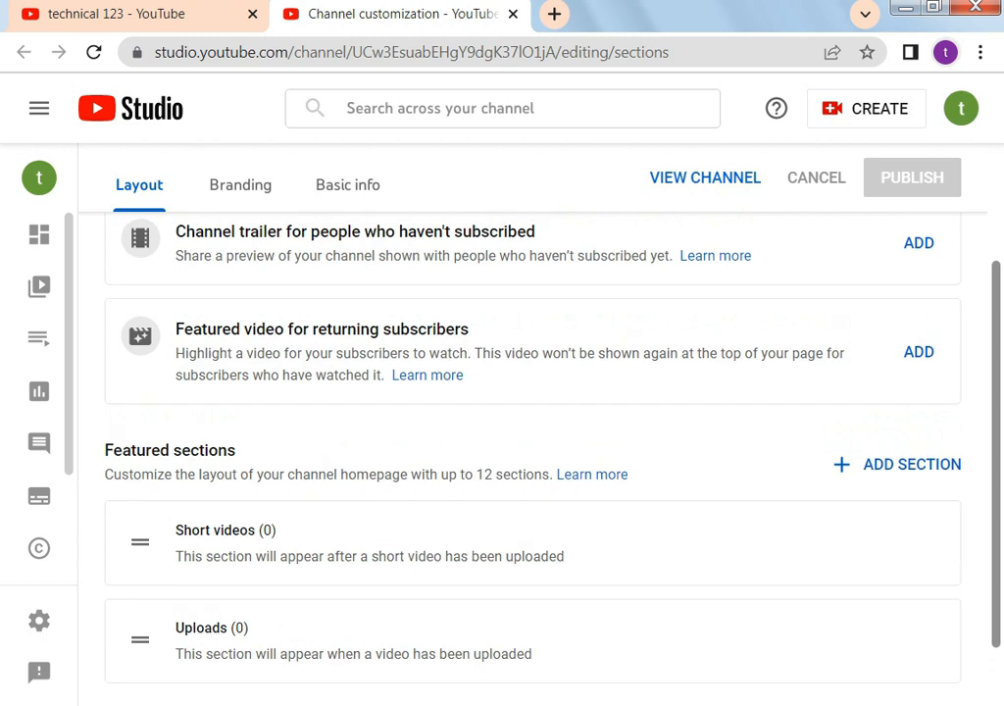
scroll(530, 393, up, 1)
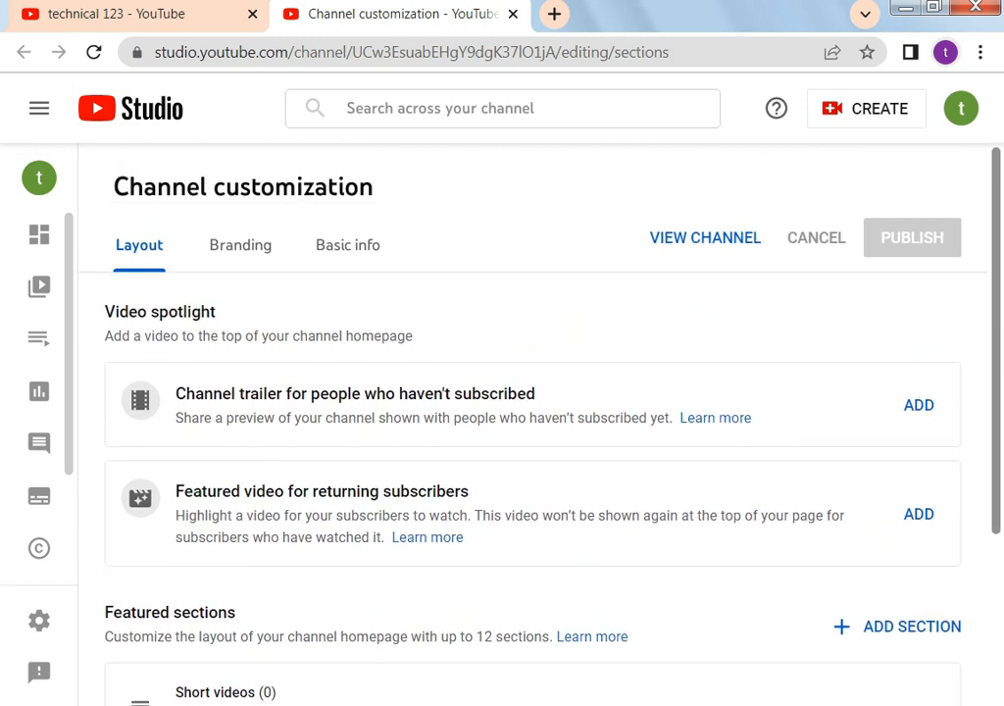
In Branding, upload the toyota photo from Pictures as the profile picture
click(257, 243)
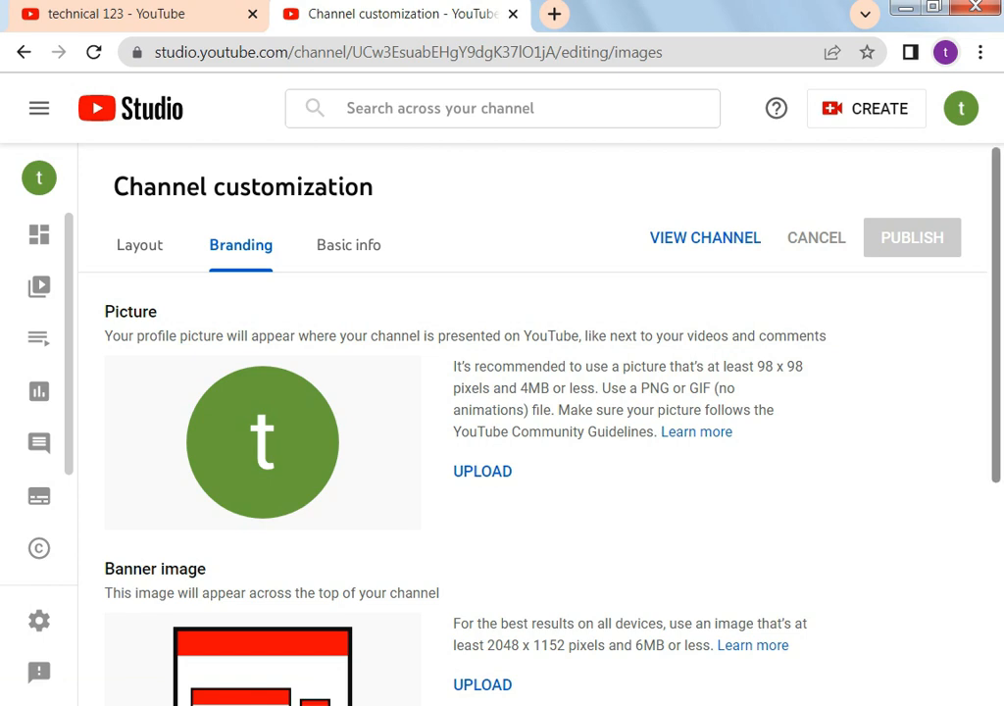
scroll(529, 422, down, 2)
scroll(529, 442, up, 1)
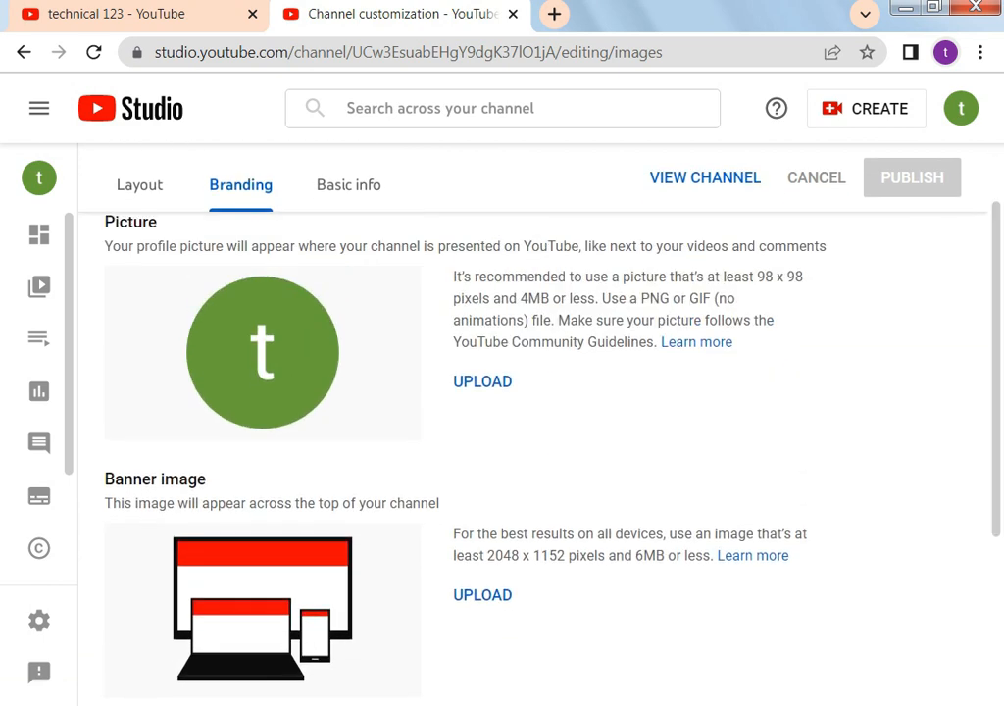
click(482, 382)
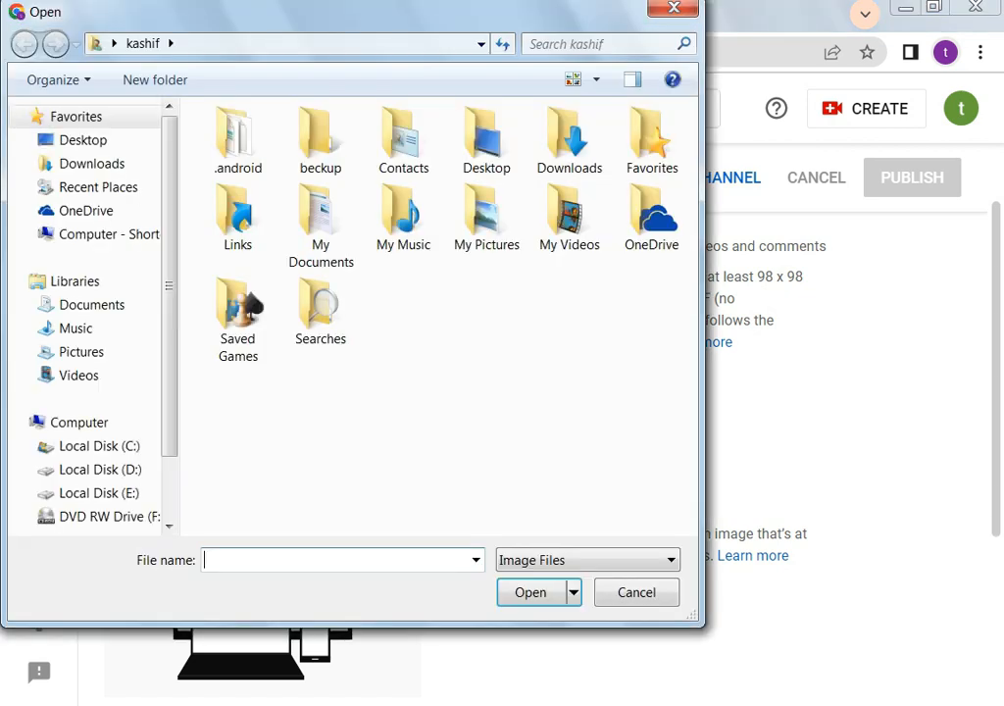
click(81, 352)
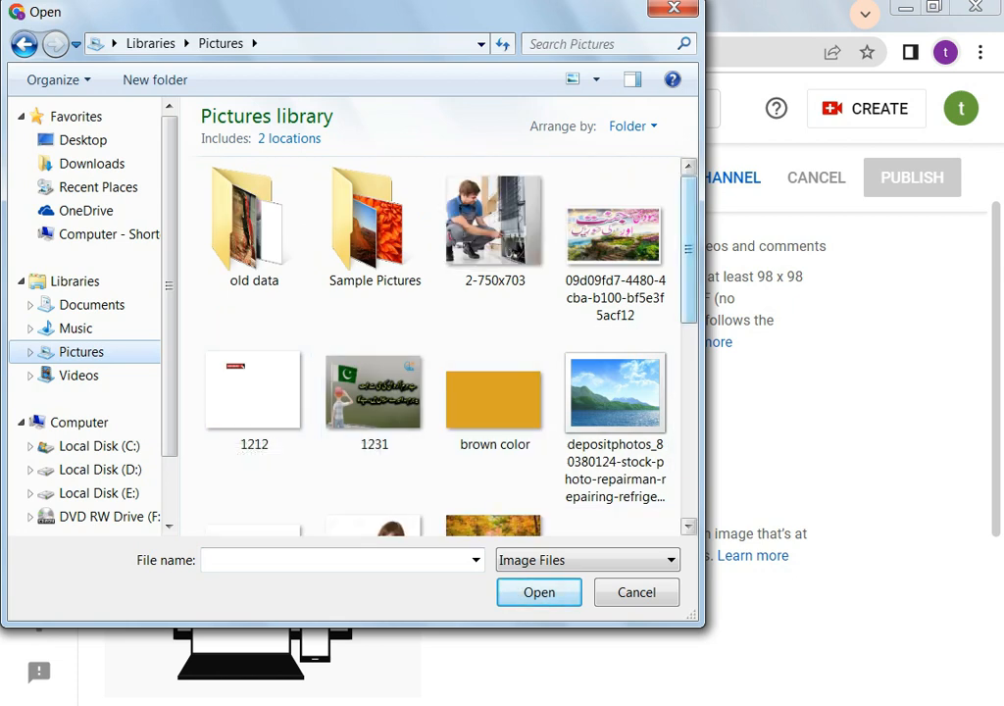
scroll(432, 343, down, 1)
scroll(461, 304, down, 2)
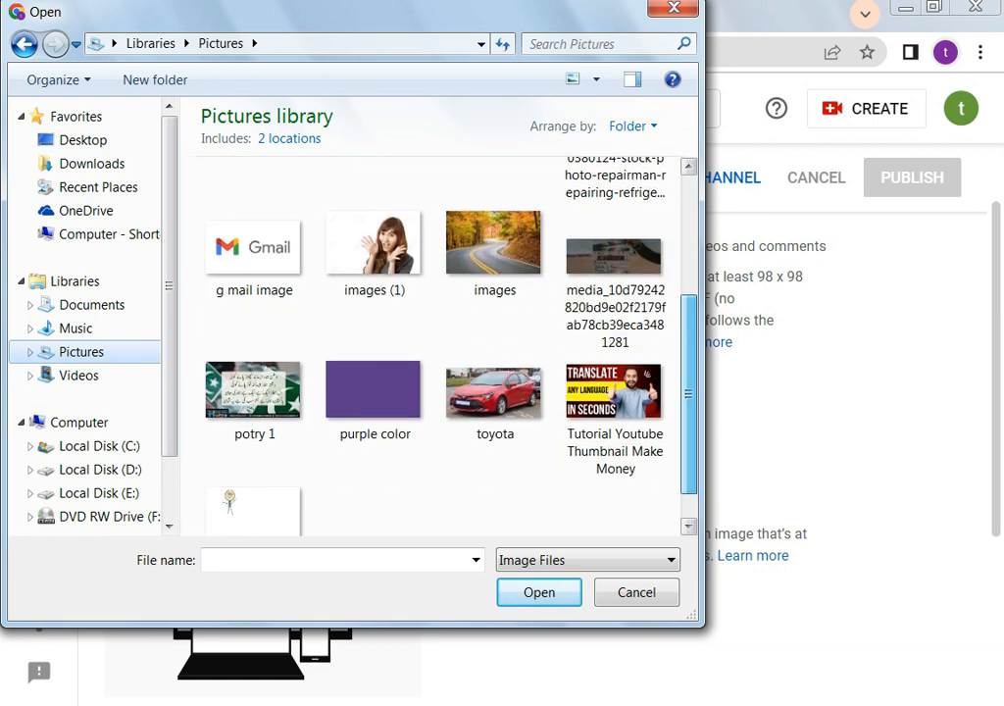
click(495, 397)
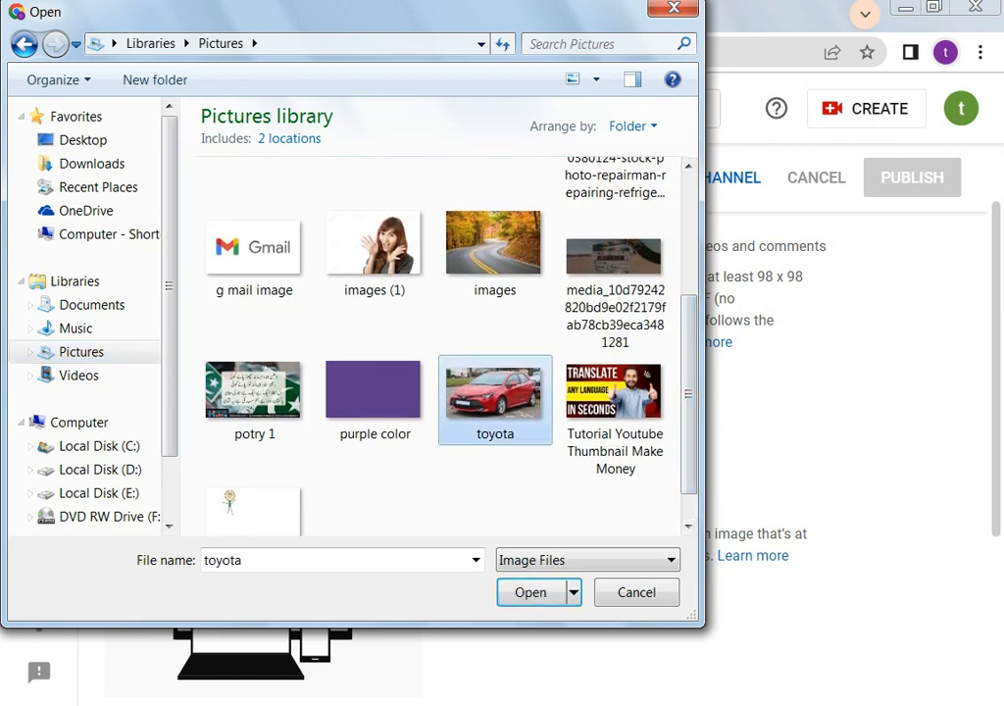
click(530, 593)
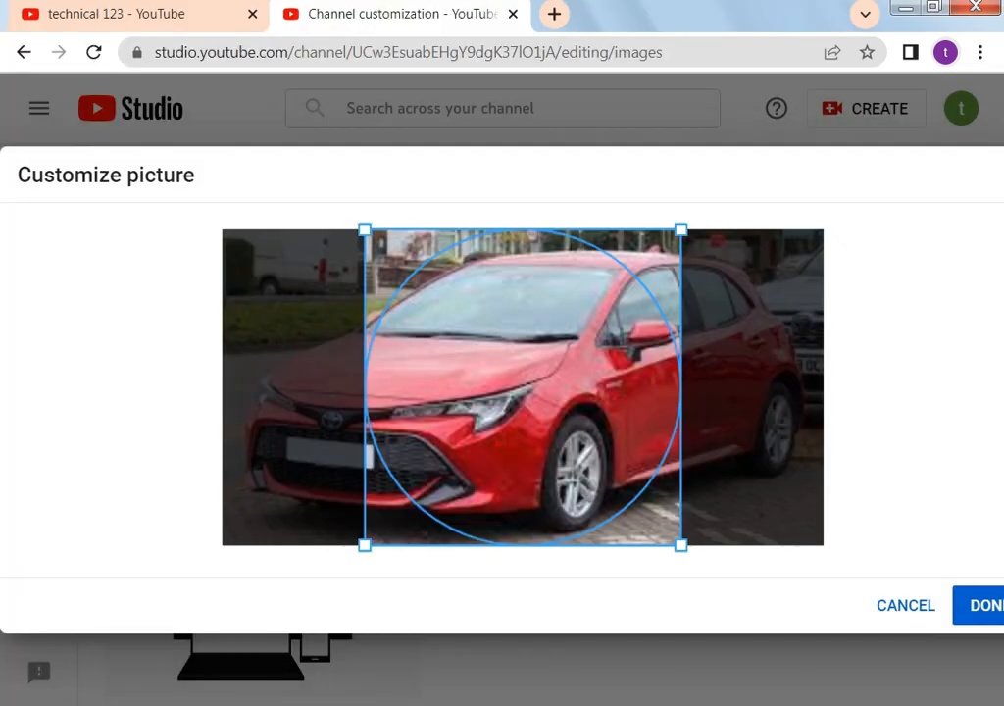
Shift the crop area over the red car and confirm the picture
drag(523, 388, 652, 387)
click(983, 606)
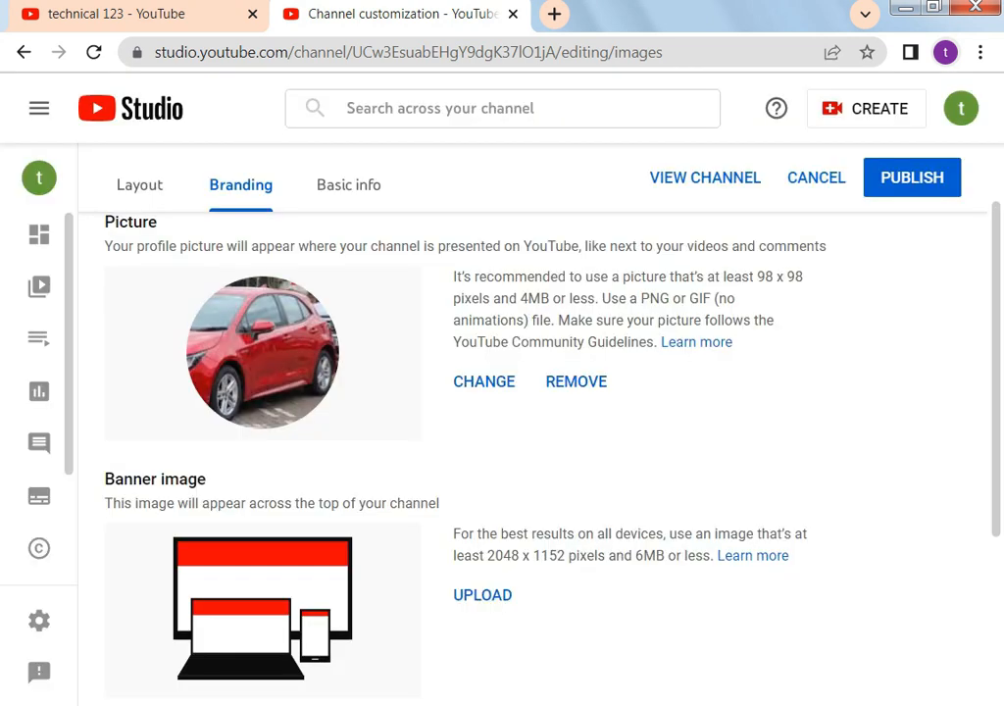
scroll(441, 392, down, 1)
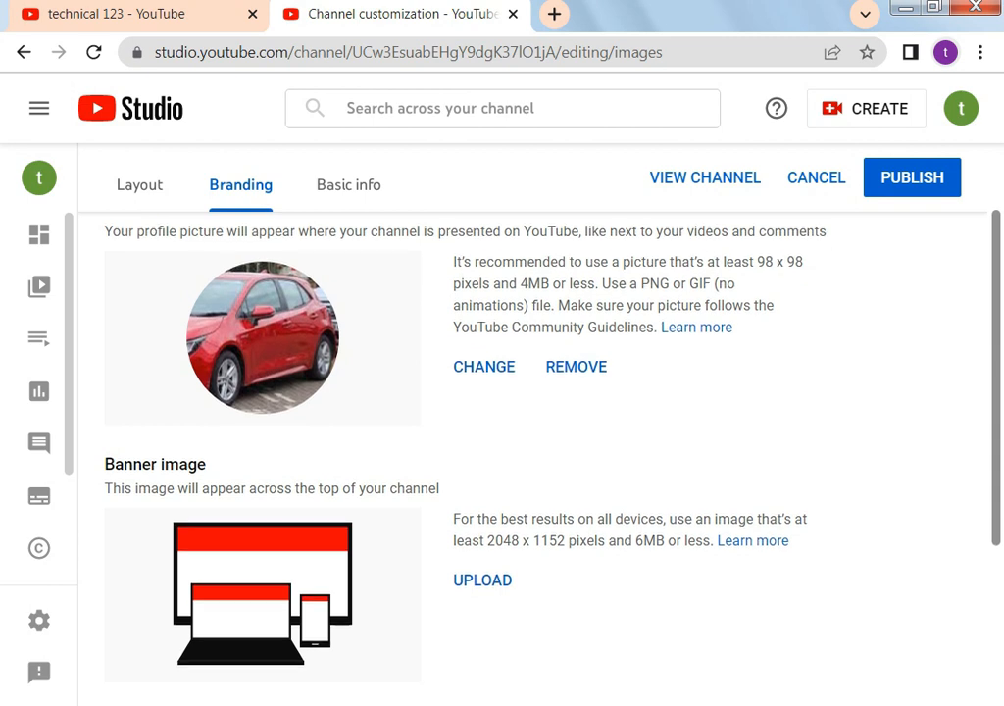
scroll(442, 442, down, 2)
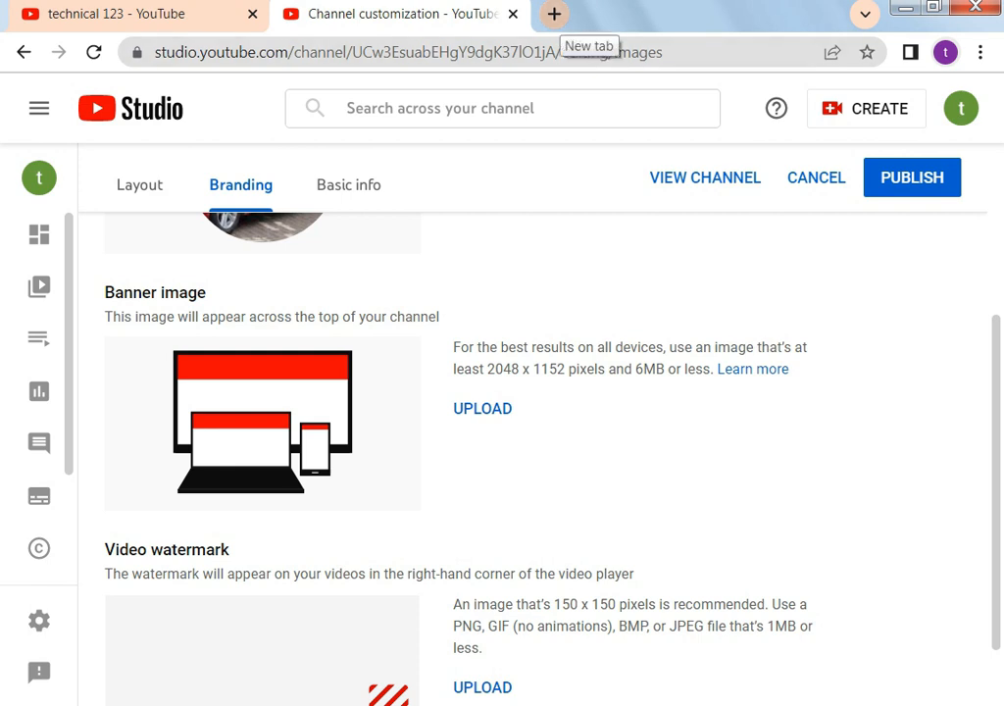
Search Google for 'youtube banner template' in a new tab
click(554, 14)
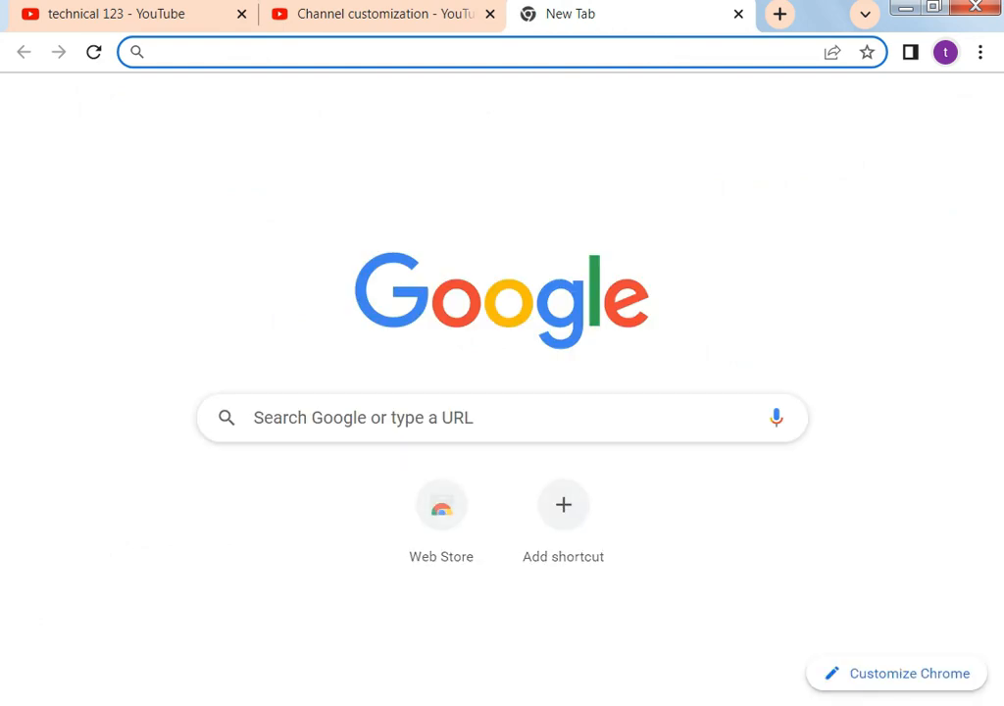
click(363, 418)
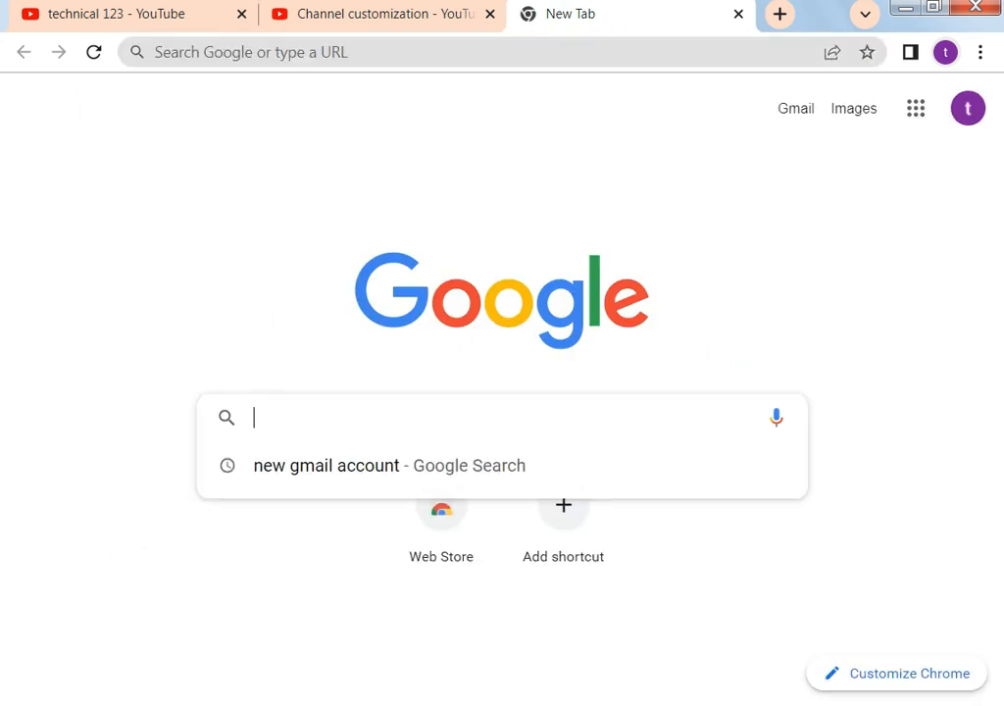
text(you)
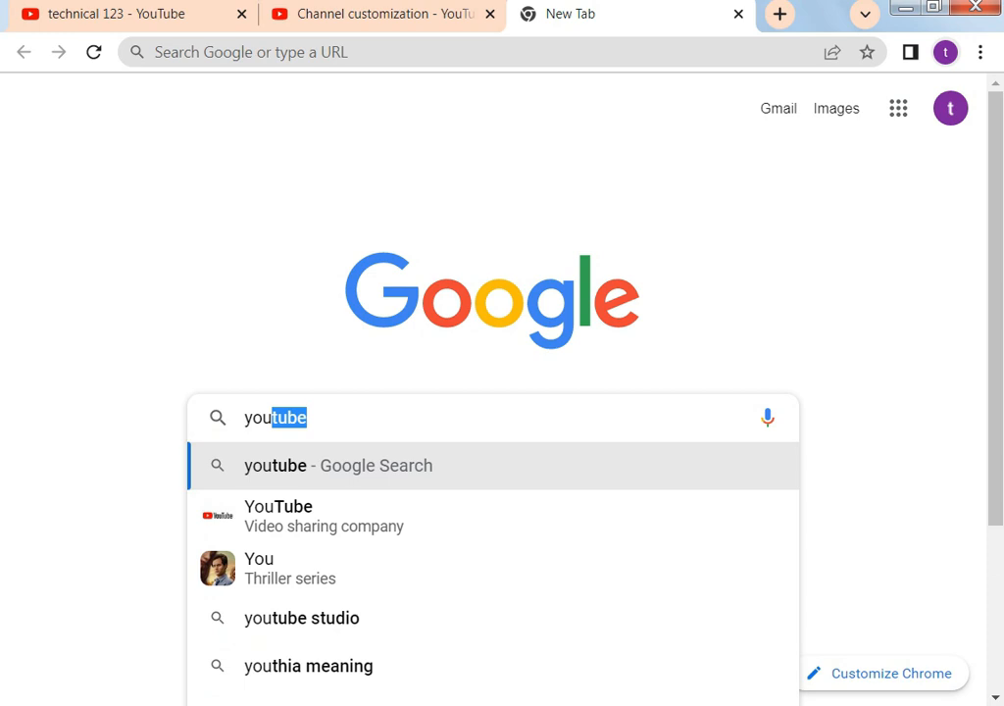
text(t)
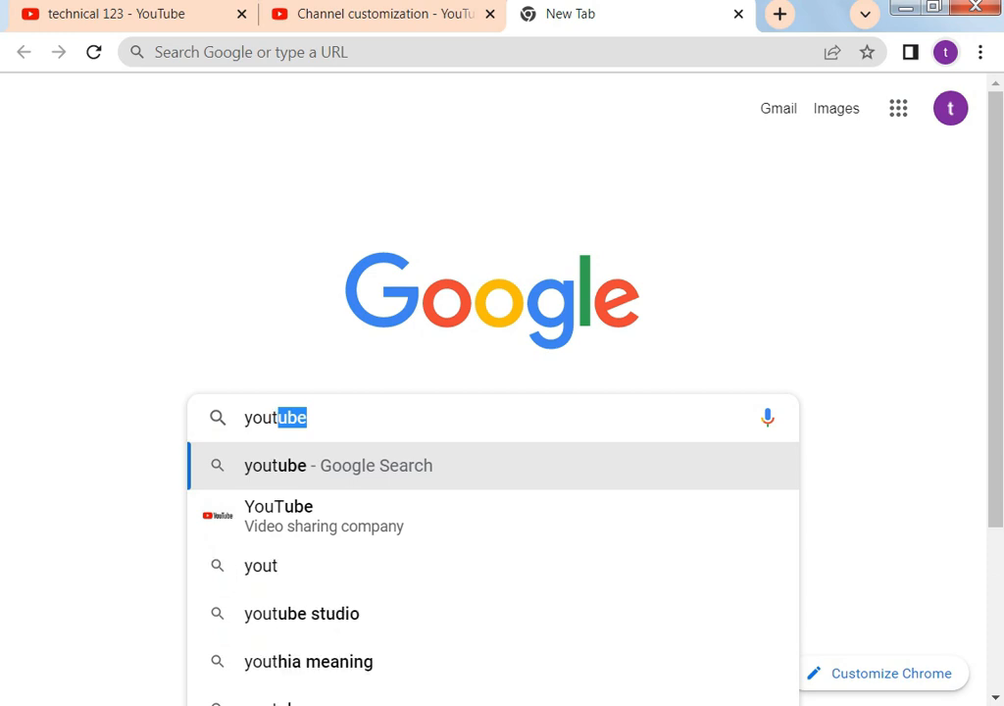
text(ube )
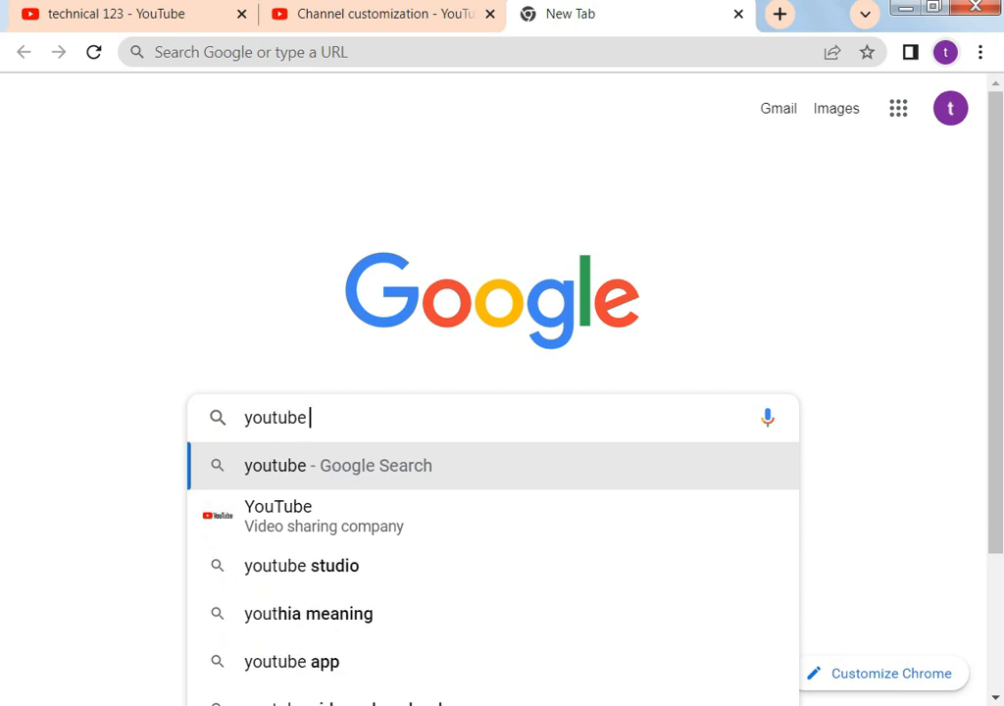
text(bann)
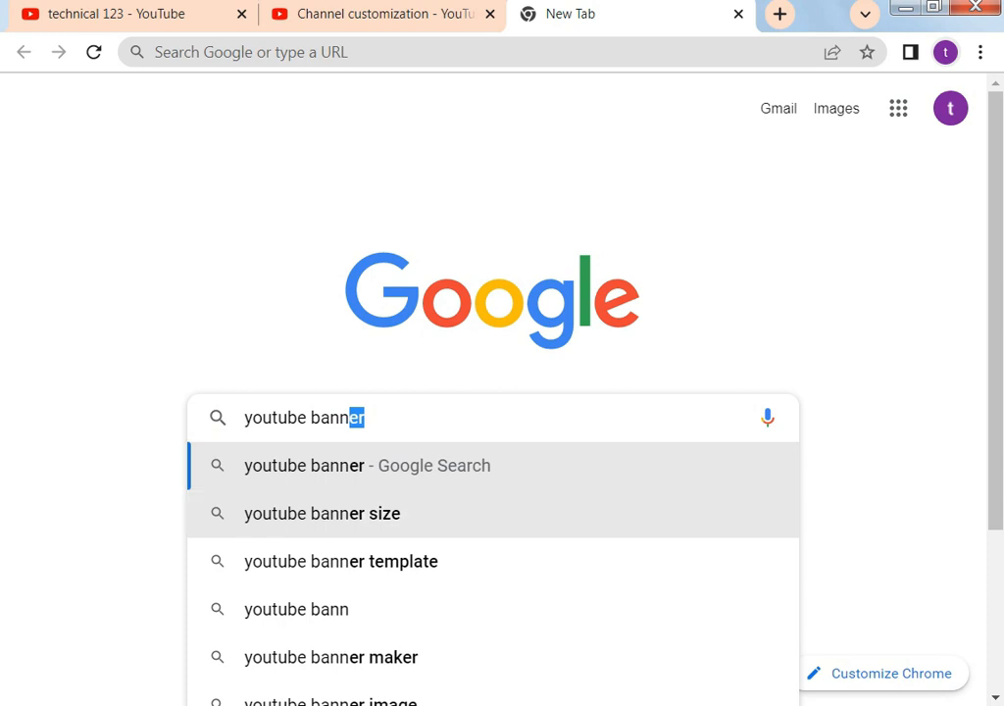
click(340, 561)
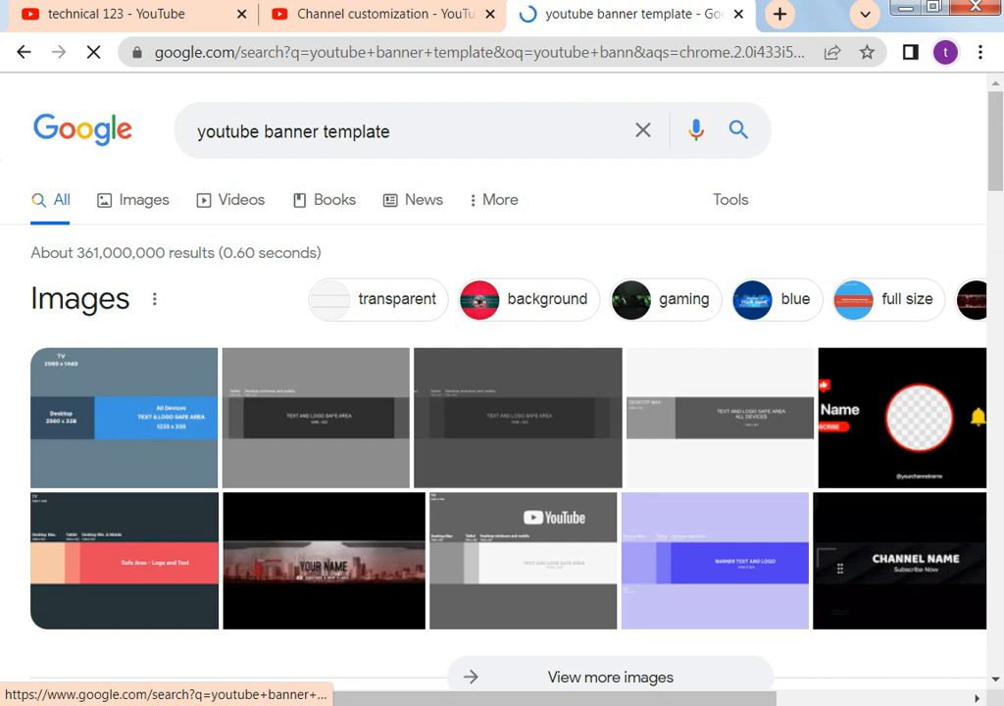
scroll(502, 392, down, 2)
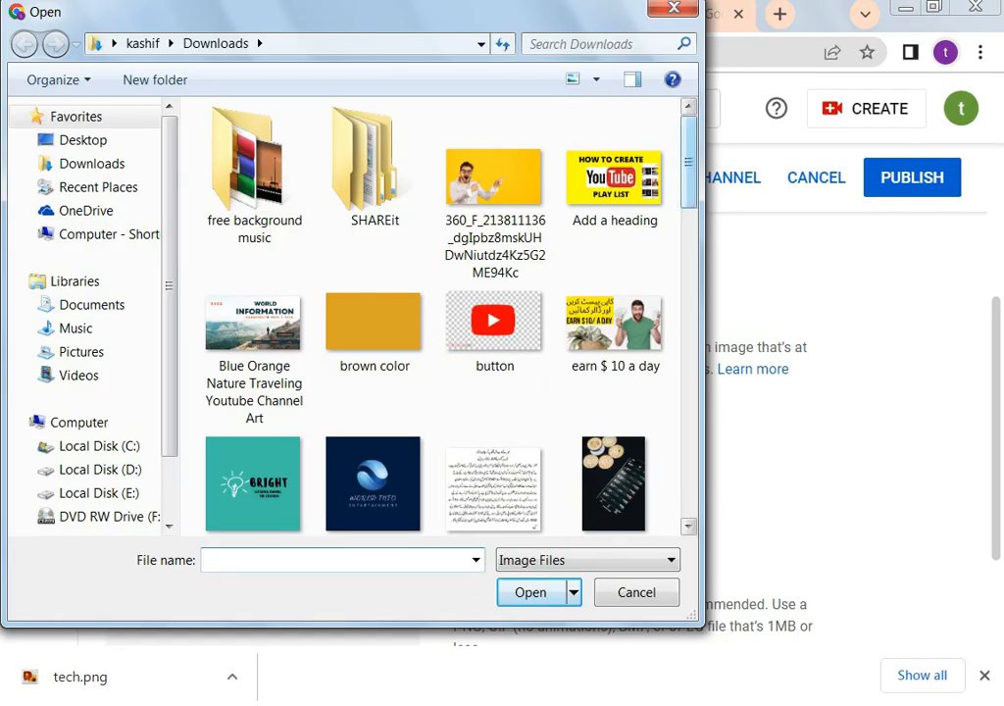
Load 'Blue Orange Nature Traveling Youtube Channel Art' as the banner, zoom out, and confirm the crop
scroll(255, 353, down, 2)
scroll(255, 353, up, 3)
click(255, 355)
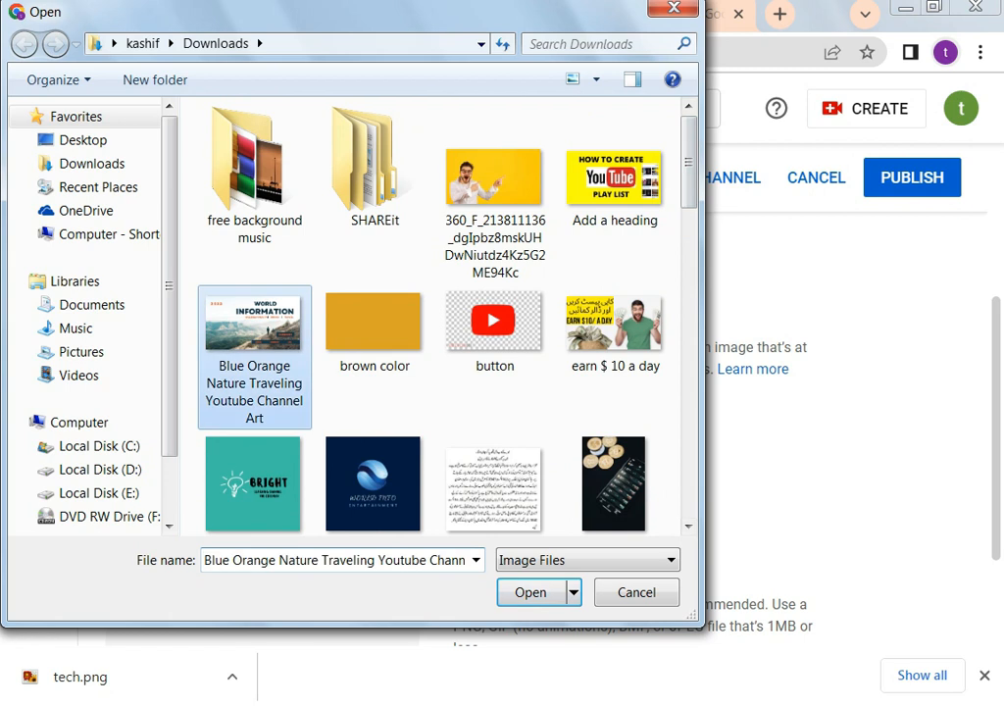
click(530, 593)
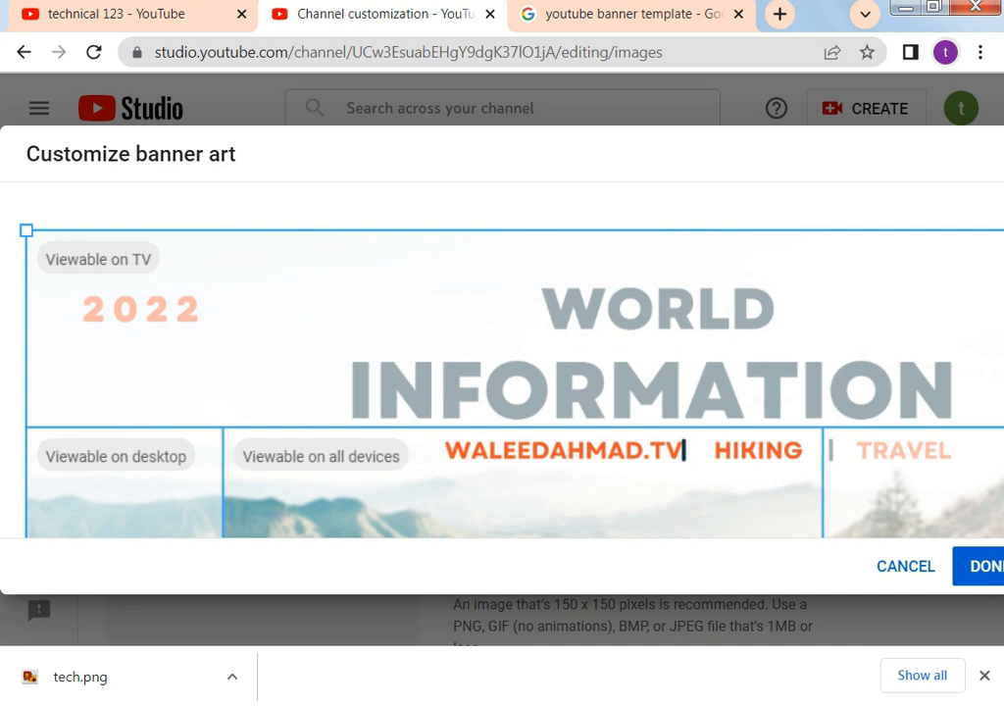
key(ctrl+minus)
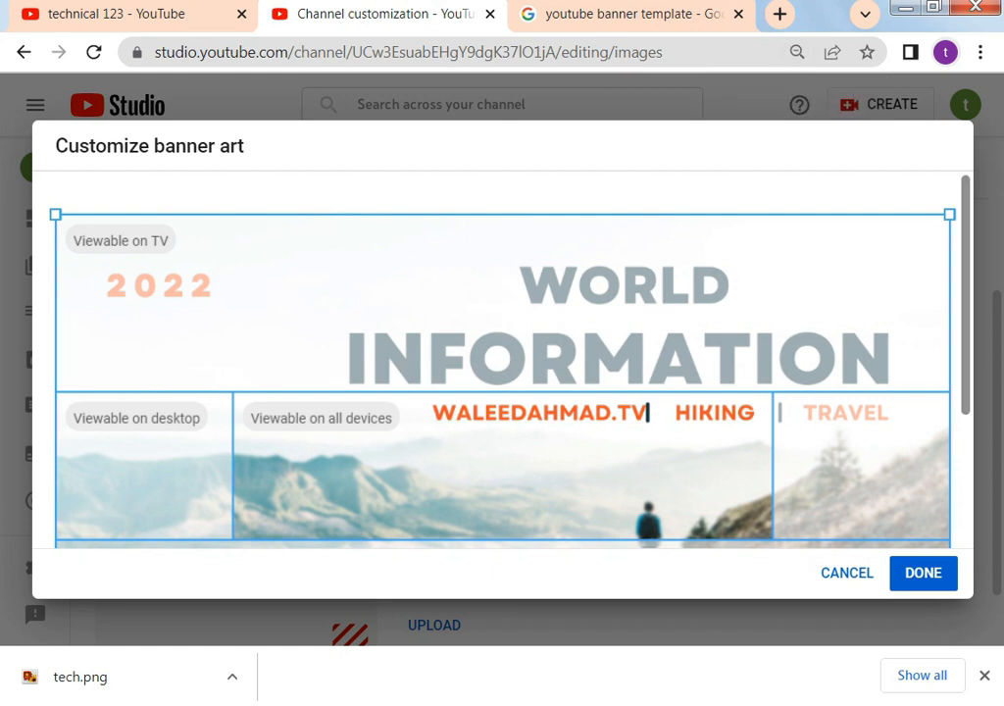
scroll(502, 353, down, 2)
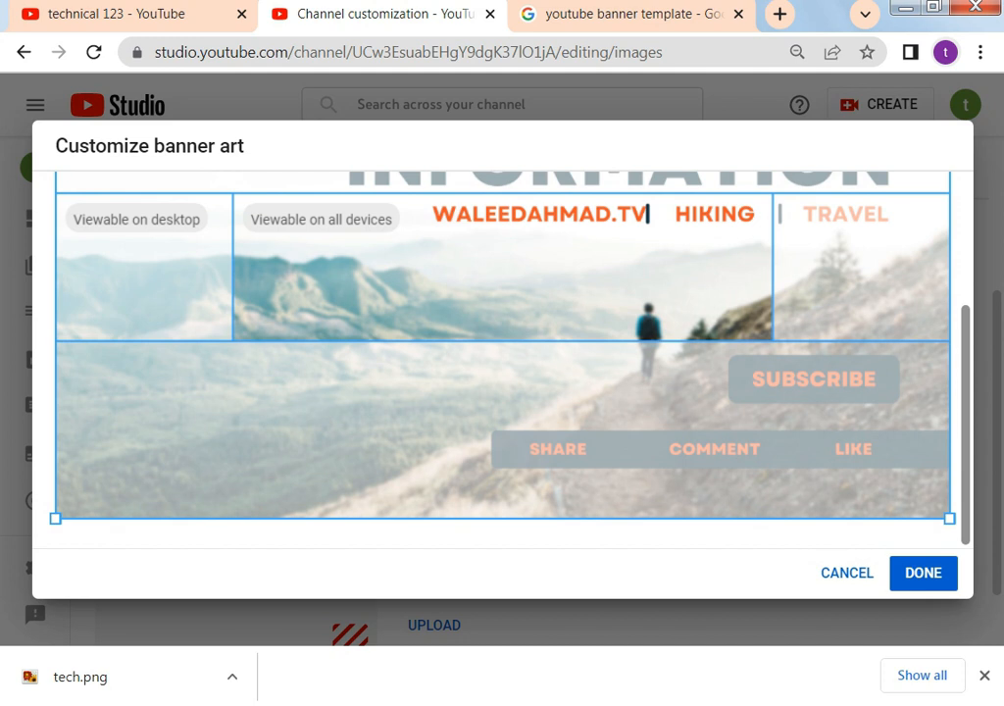
scroll(502, 353, up, 2)
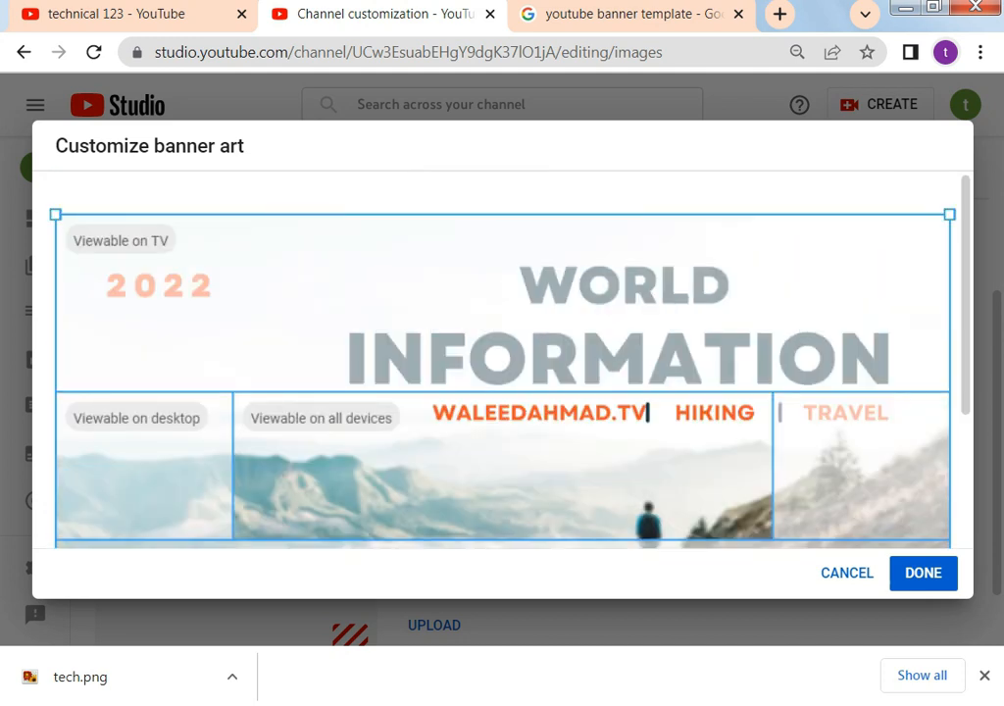
click(910, 572)
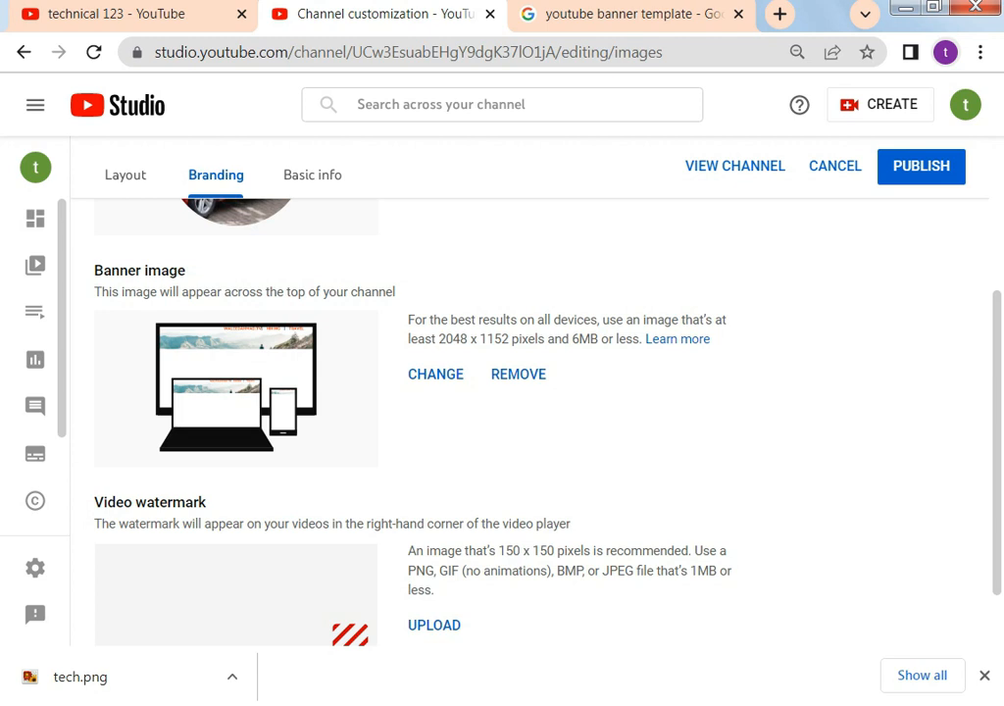
scroll(439, 338, down, 1)
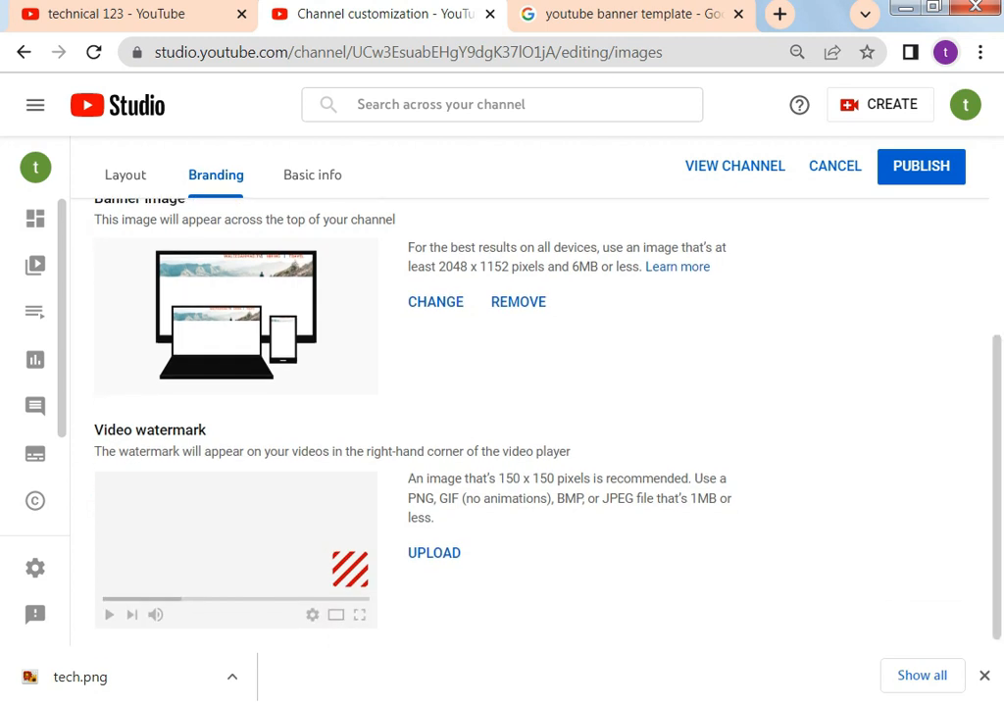
Upload the button image as the channel's video watermark
click(433, 552)
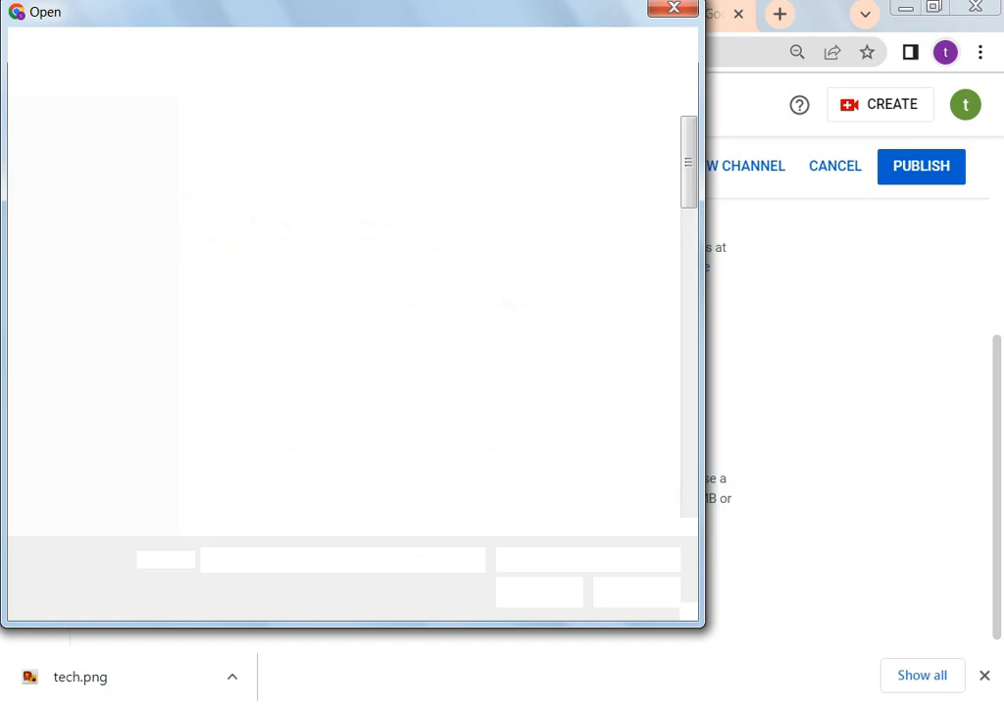
click(493, 320)
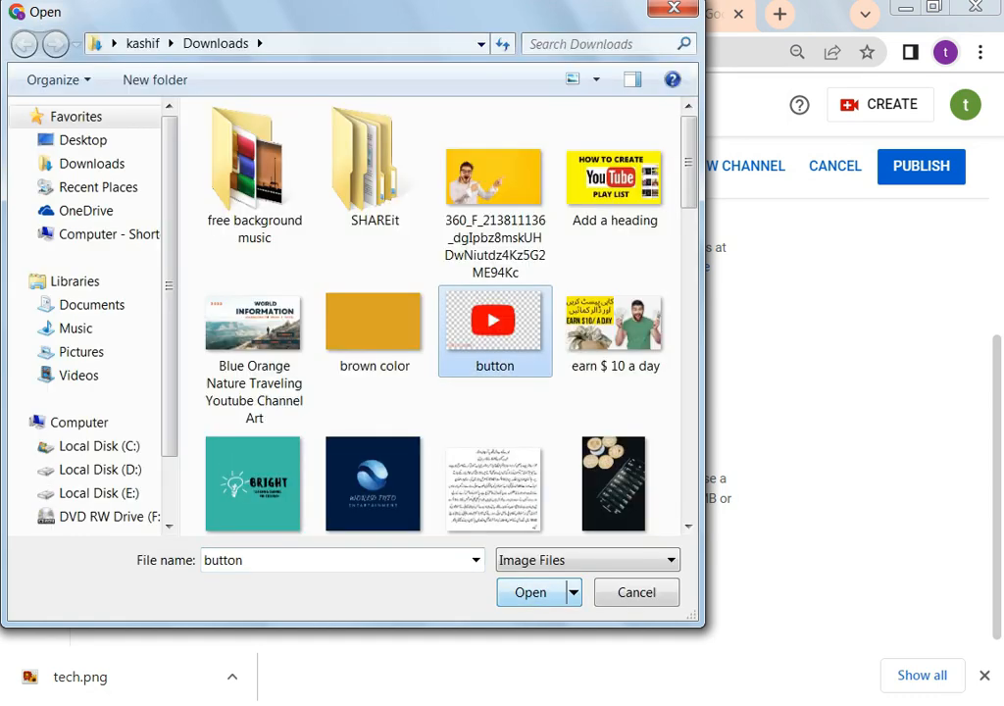
click(531, 593)
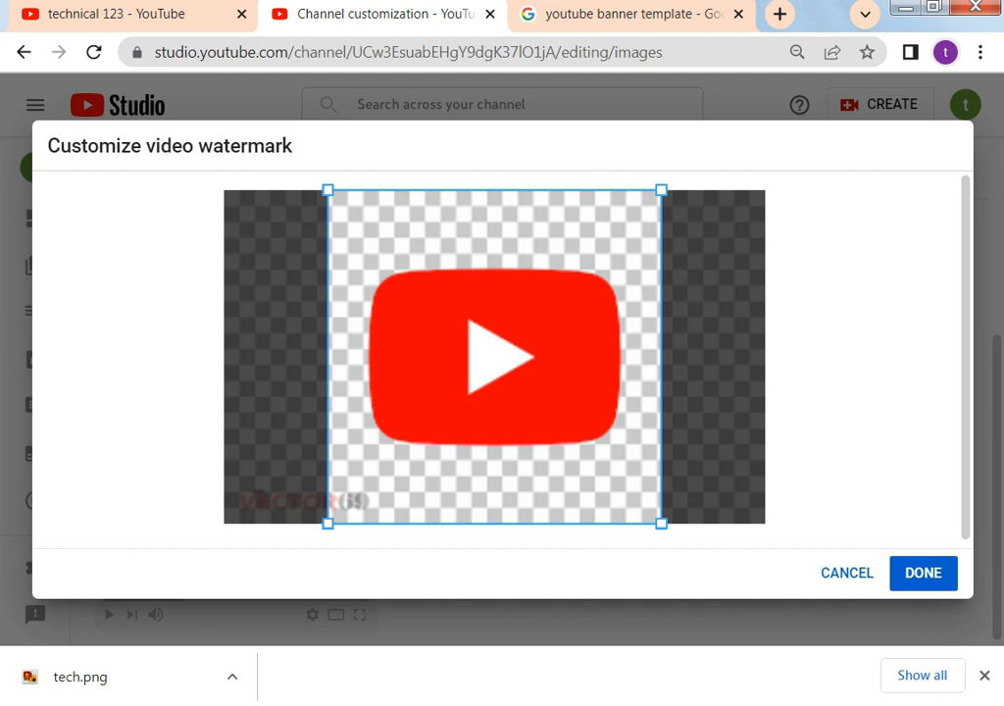
click(922, 574)
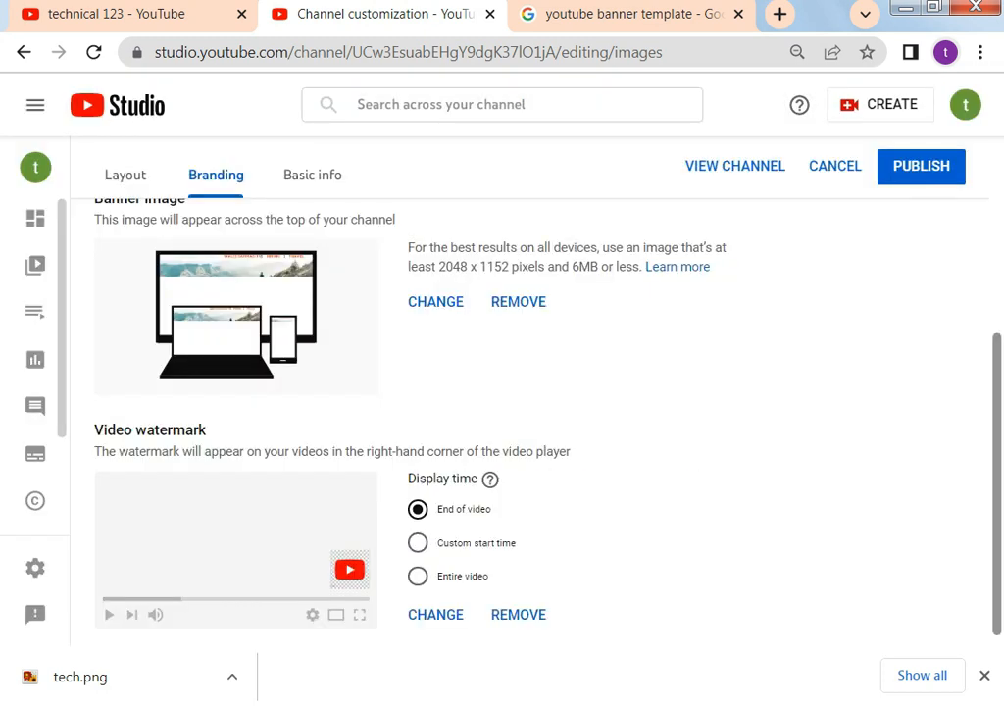
drag(997, 485, 997, 492)
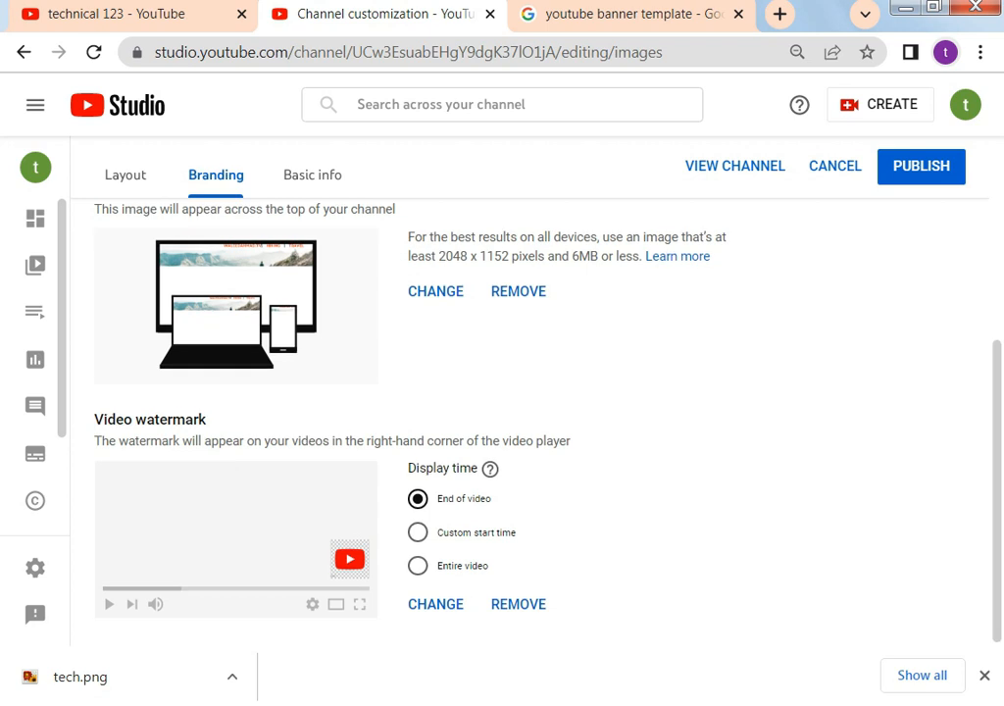
Publish the branding changes and switch to the Basic info tab
click(897, 167)
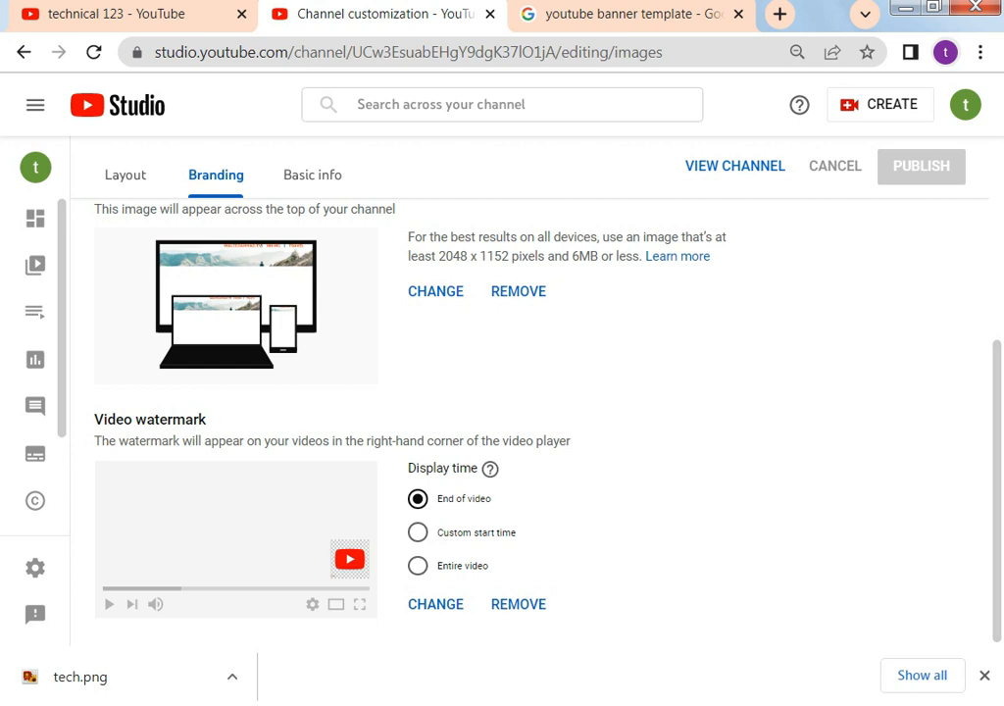
drag(997, 490, 997, 349)
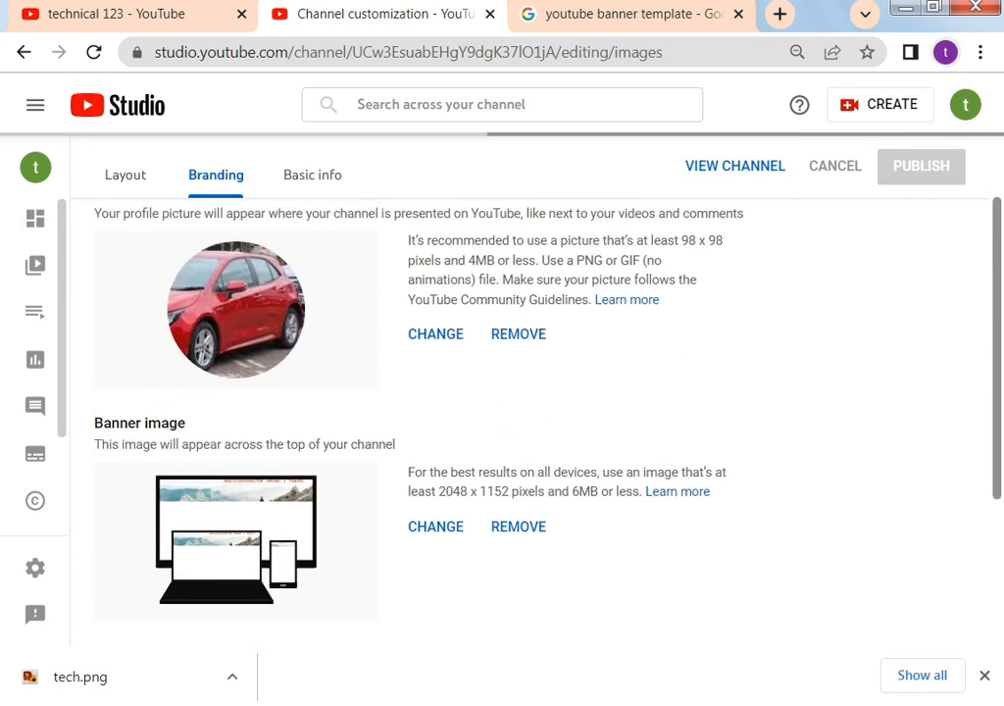
drag(998, 355, 997, 290)
click(312, 230)
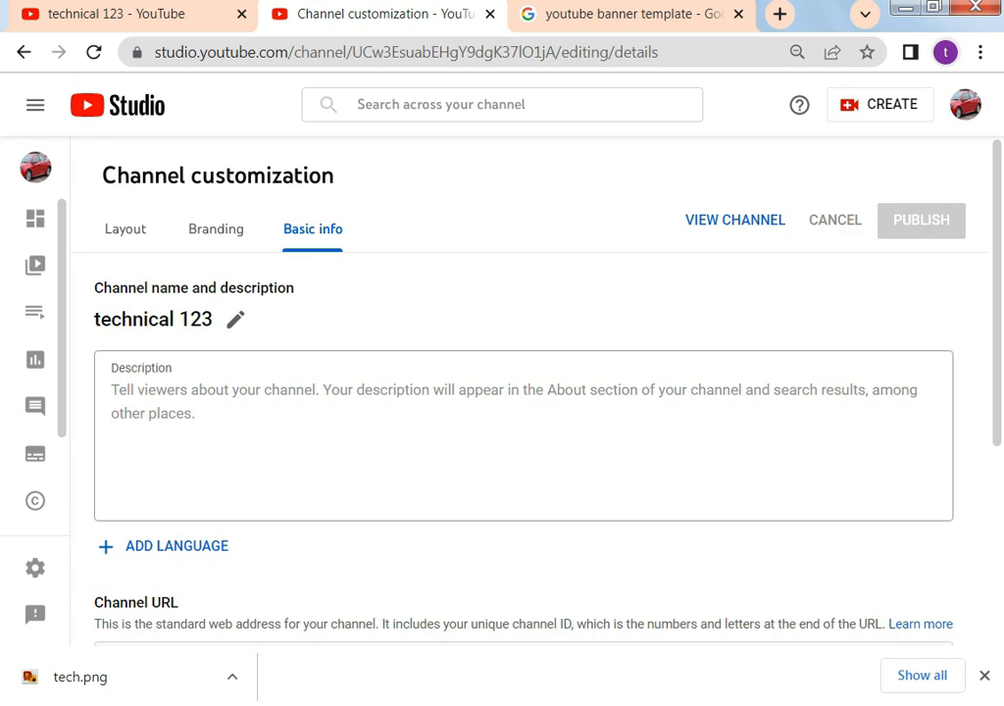
Write the description 'hi friends i am making this channel for uploading educational videos.'
click(112, 390)
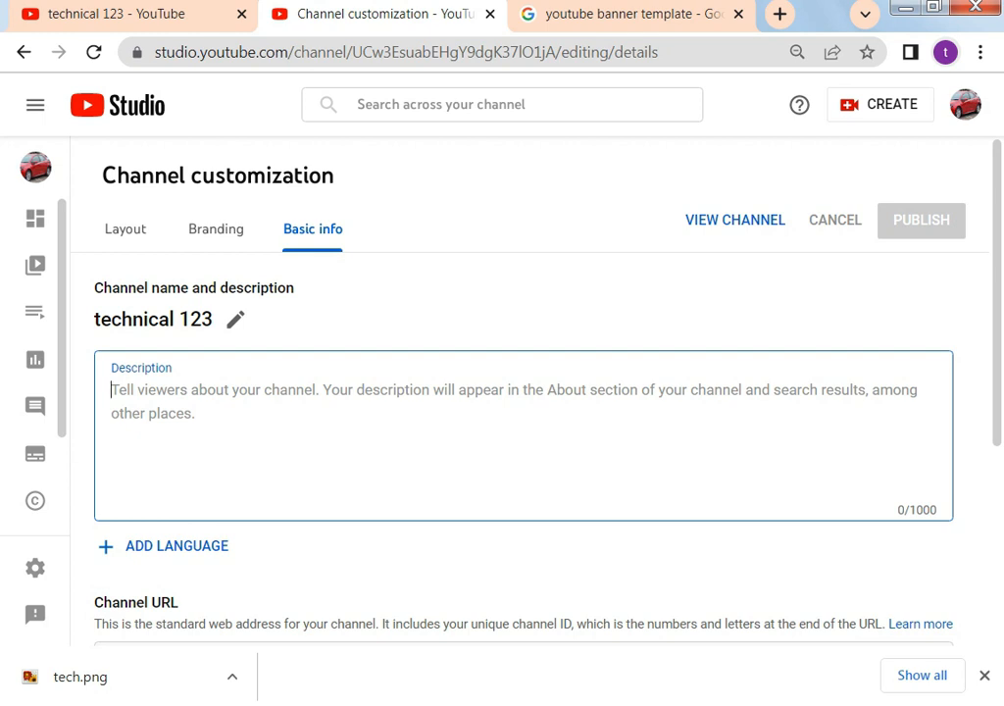
text(hi friend)
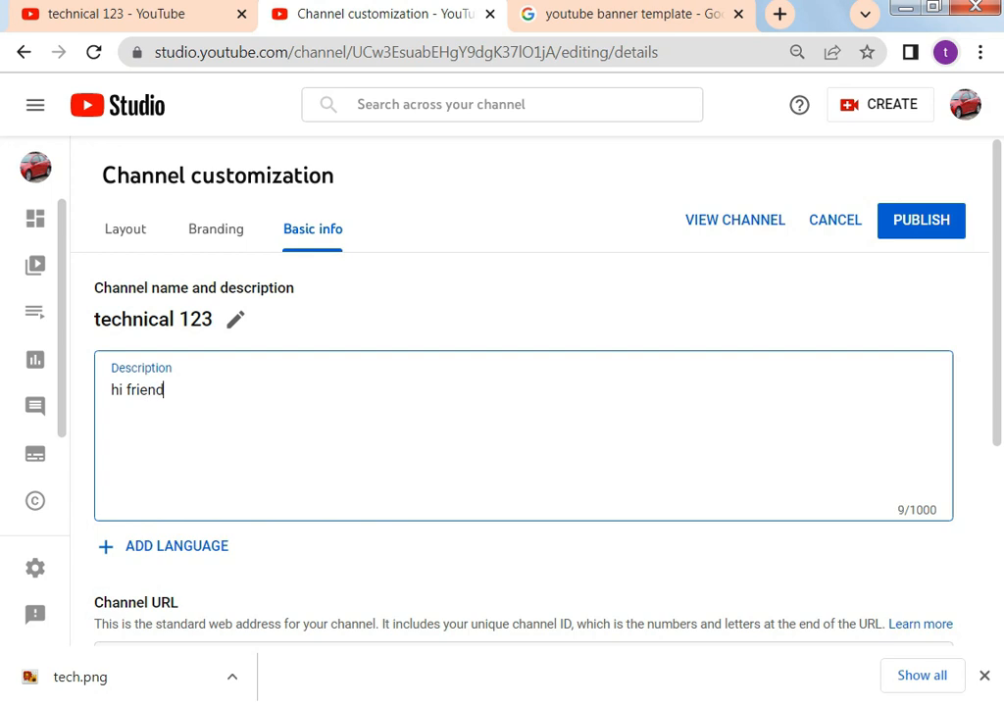
text(s i am making ti)
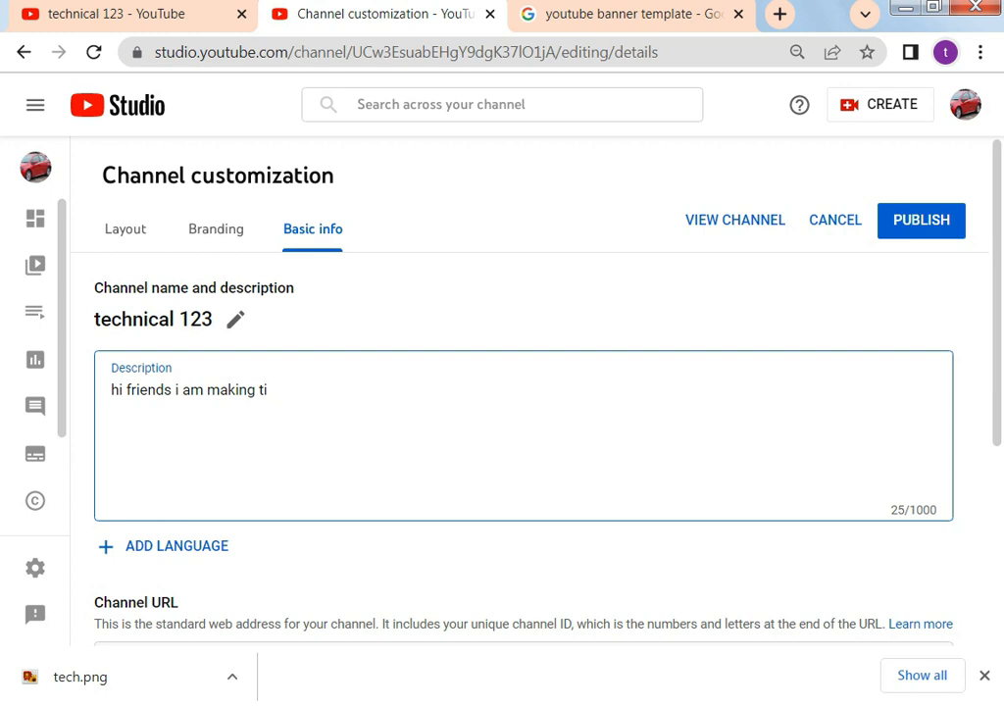
key(BackSpace)
text(his channel for)
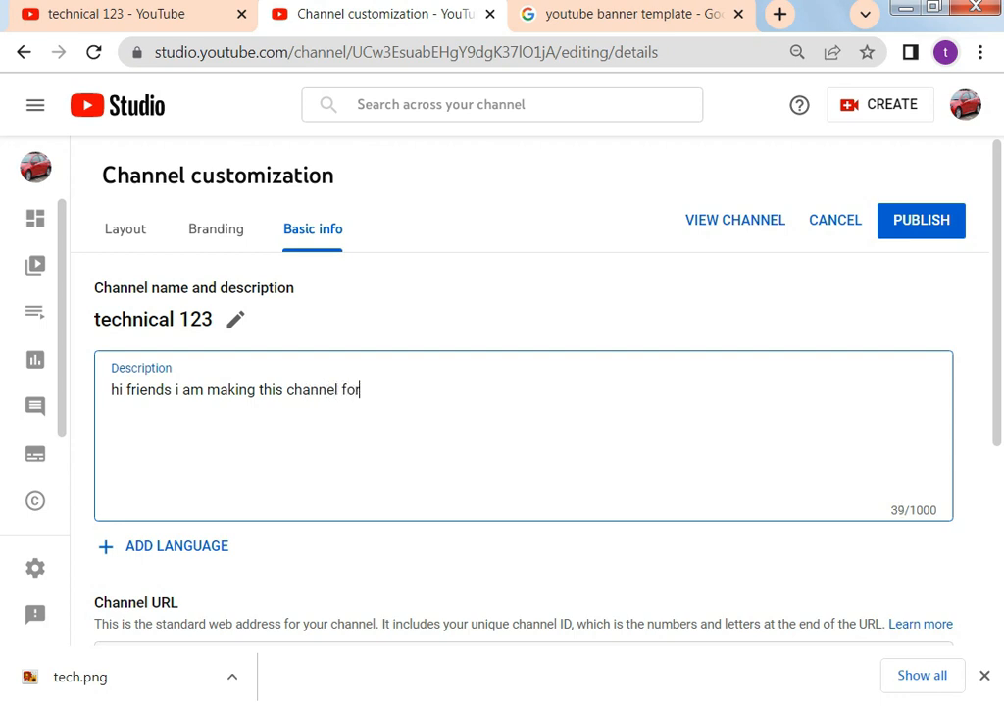
text( uploading)
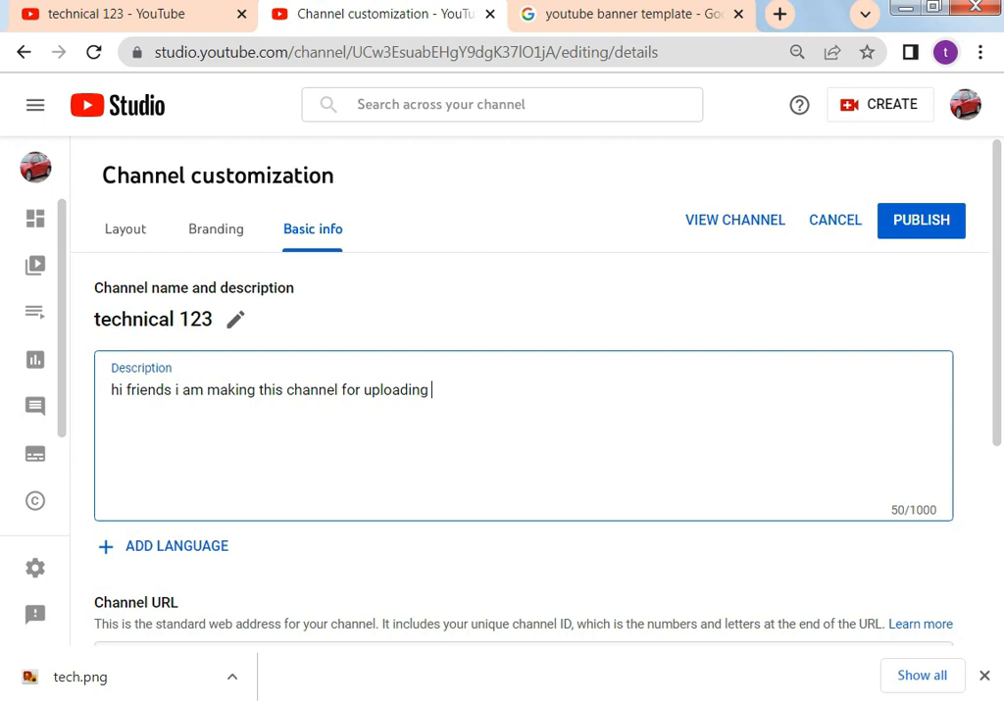
text( v)
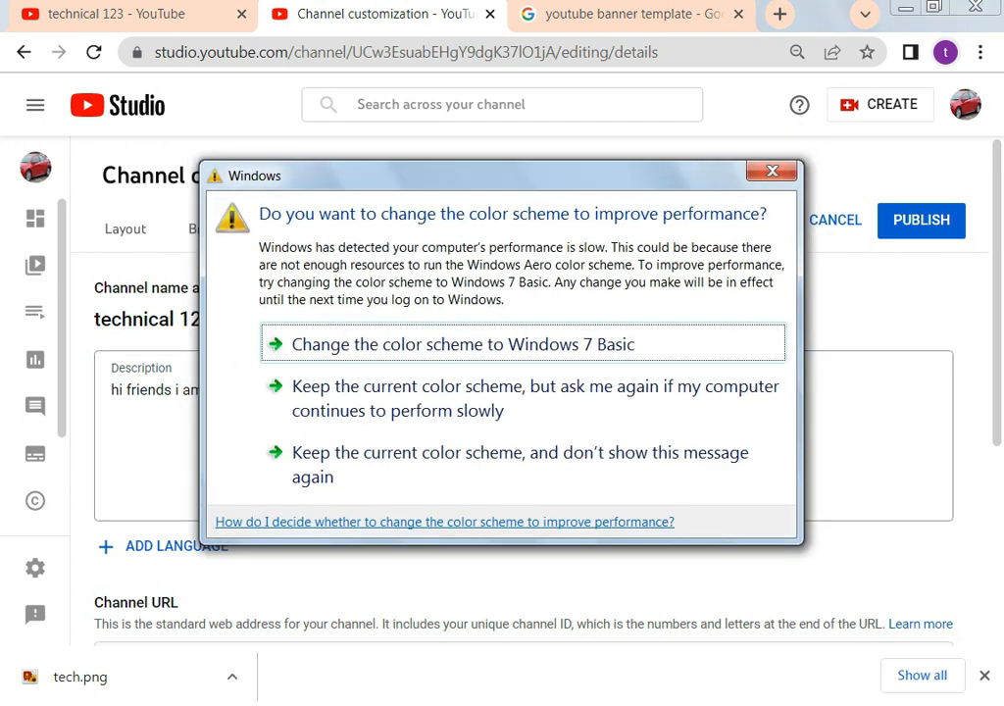
click(772, 172)
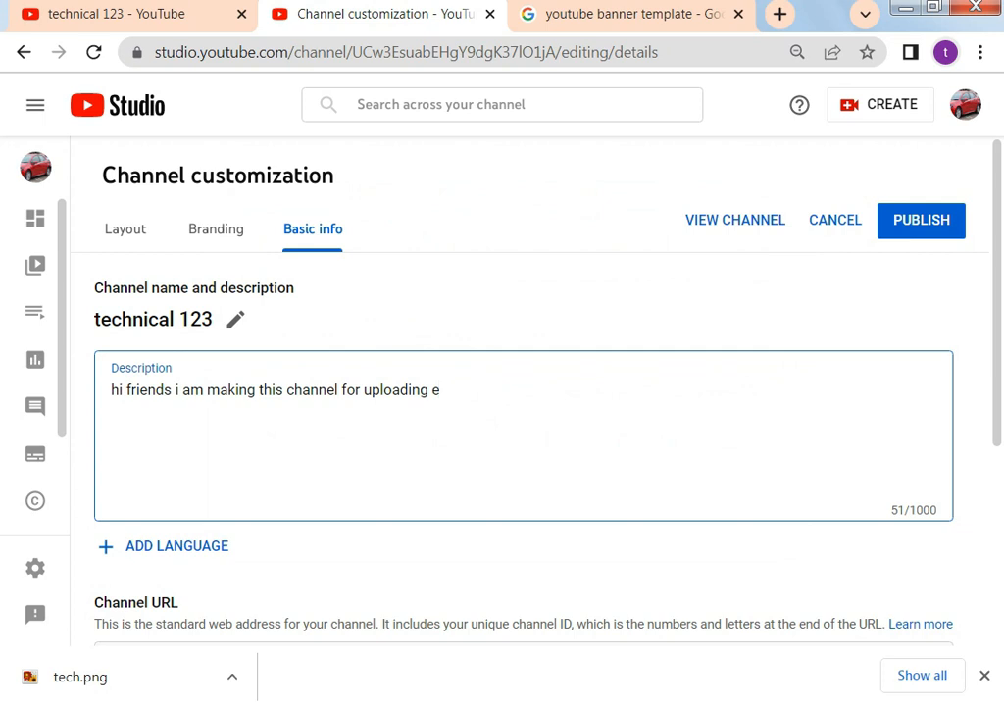
text(ducational )
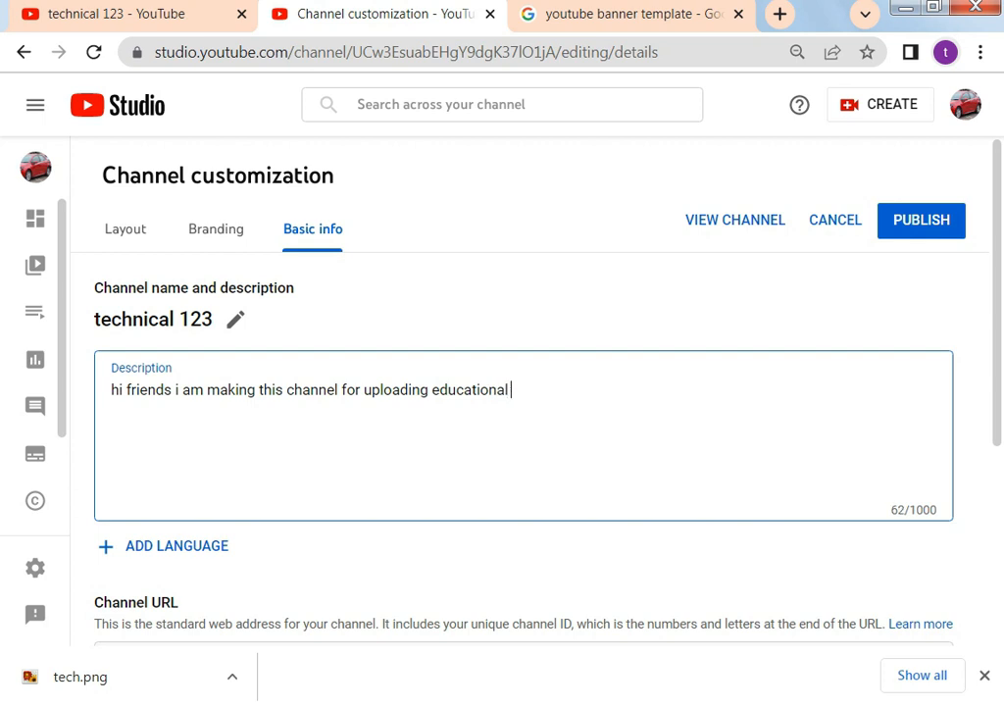
text(videos.)
Publish the new channel description and open the channel settings
scroll(502, 392, down, 1)
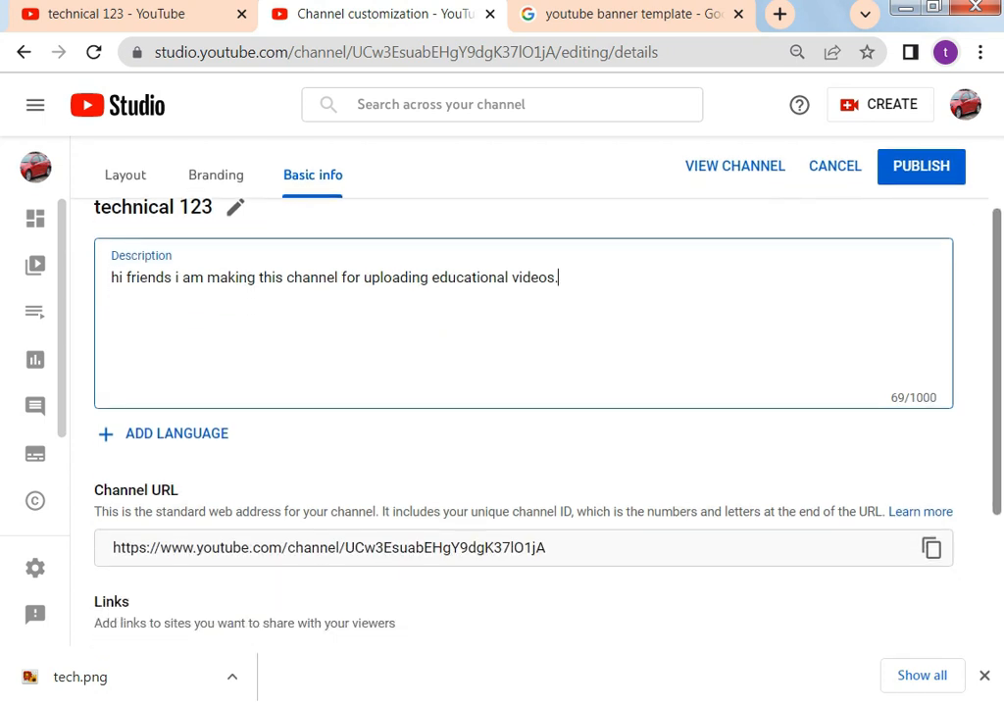
scroll(502, 392, down, 1)
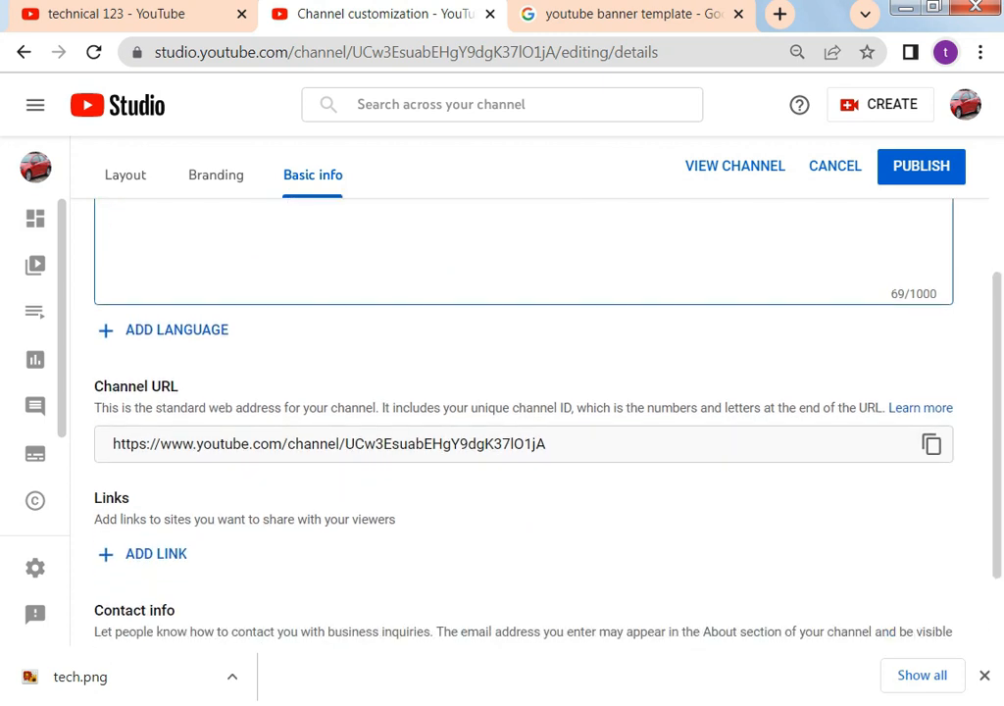
scroll(502, 393, down, 1)
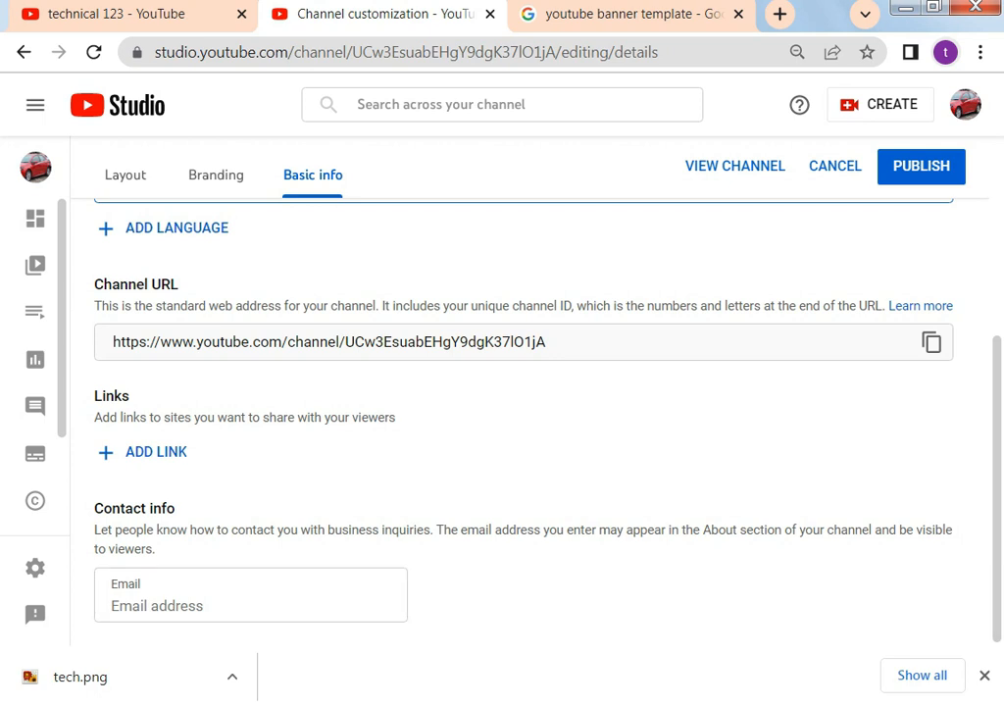
scroll(502, 393, up, 1)
scroll(502, 392, up, 2)
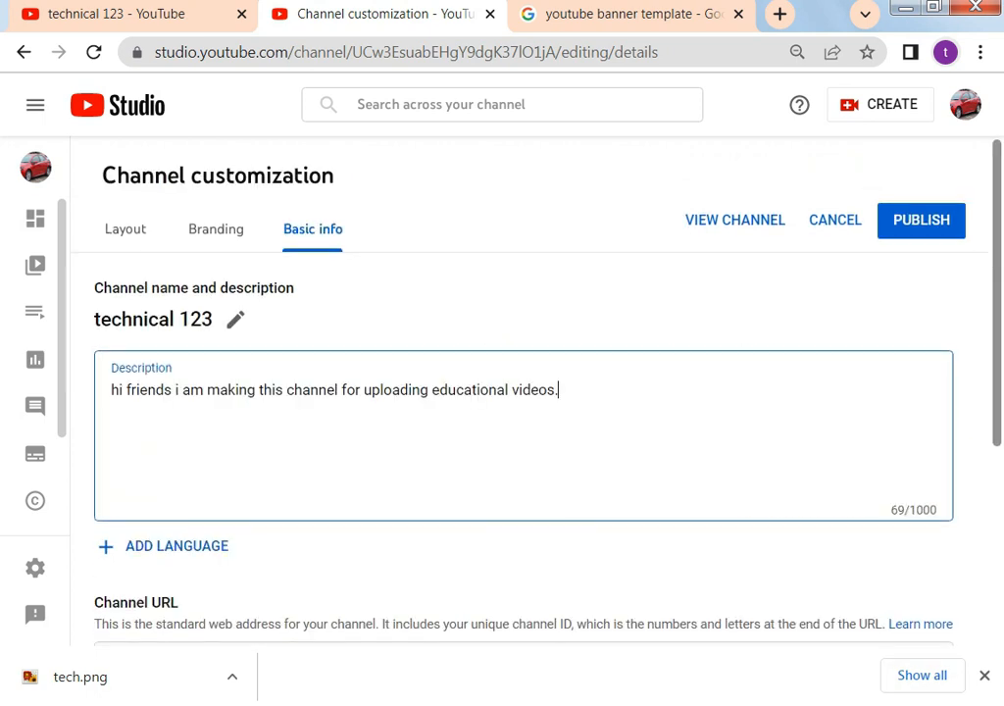
click(920, 221)
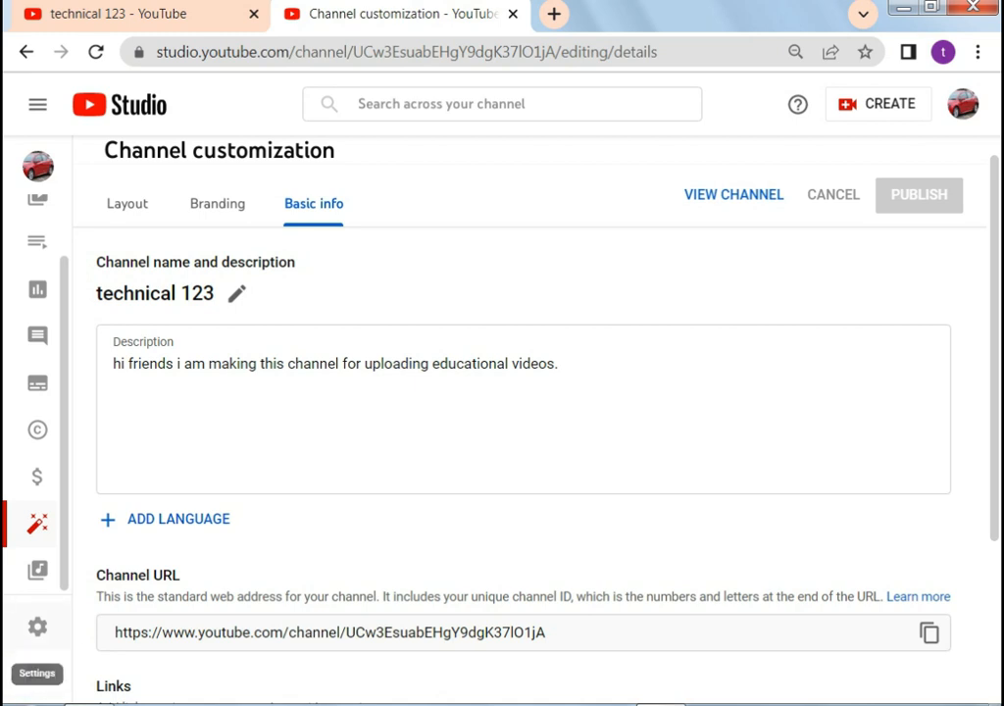
click(38, 627)
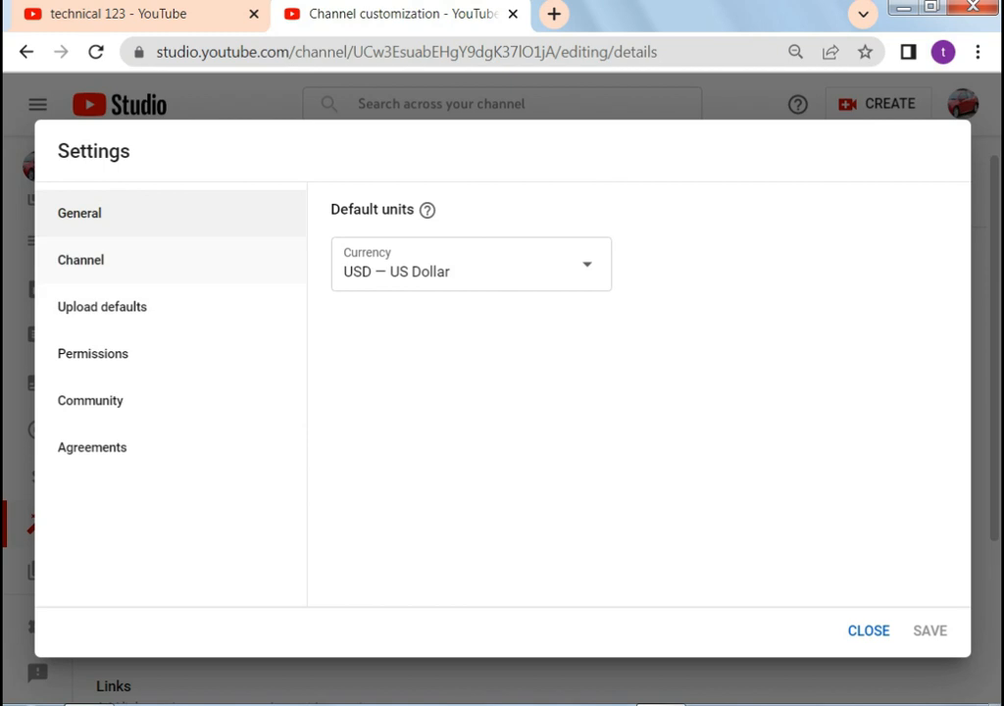
Keep Pakistan as the channel's country of residence
click(80, 259)
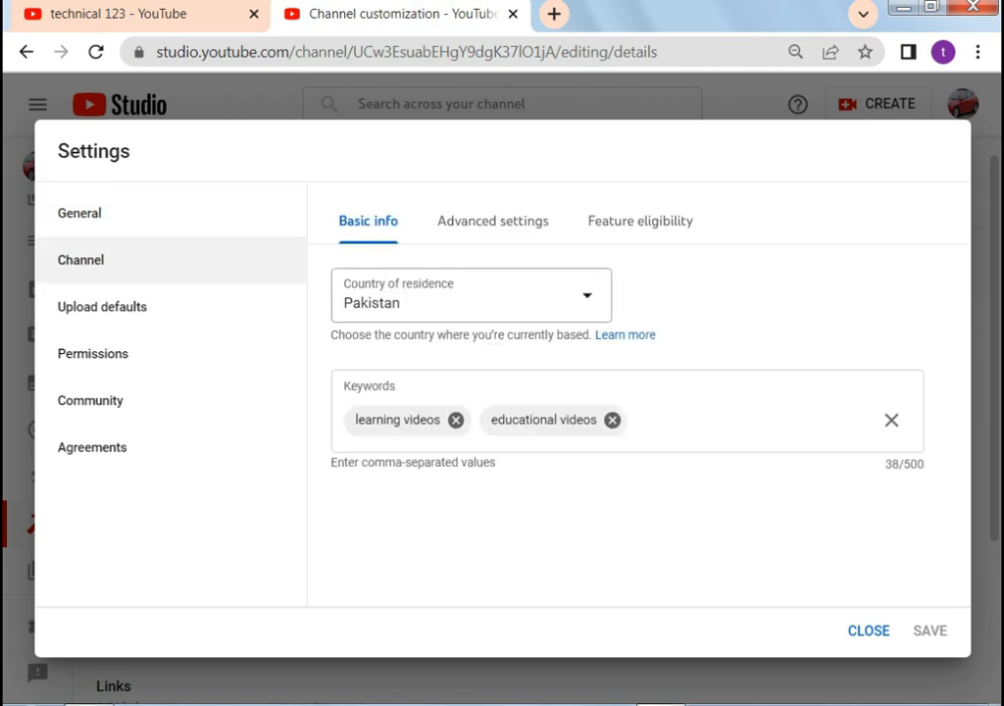
click(591, 295)
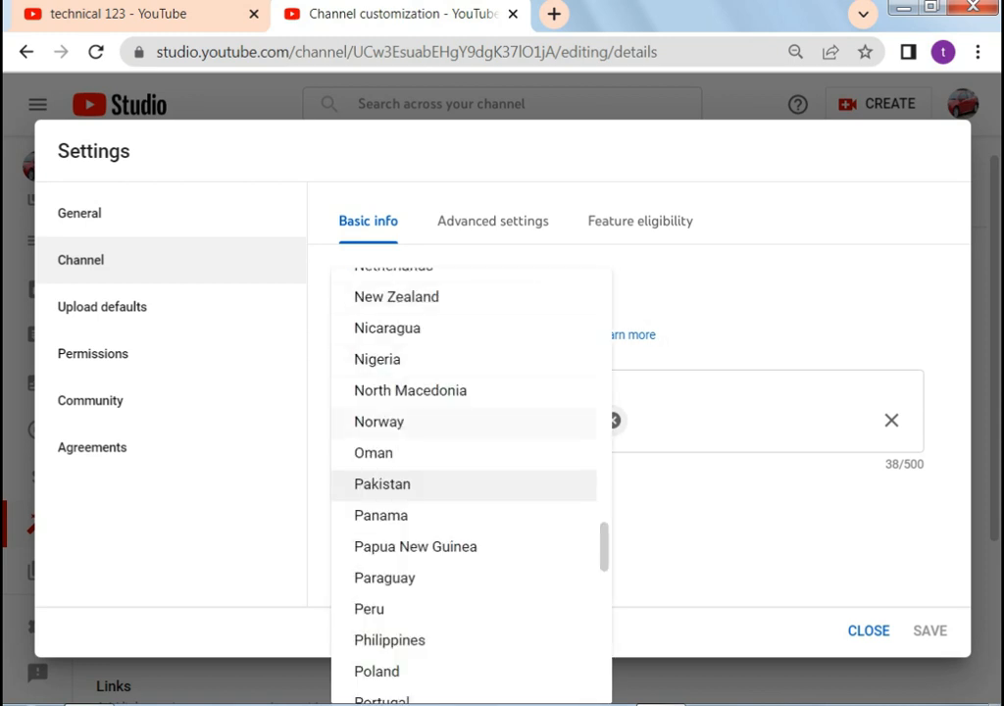
click(421, 484)
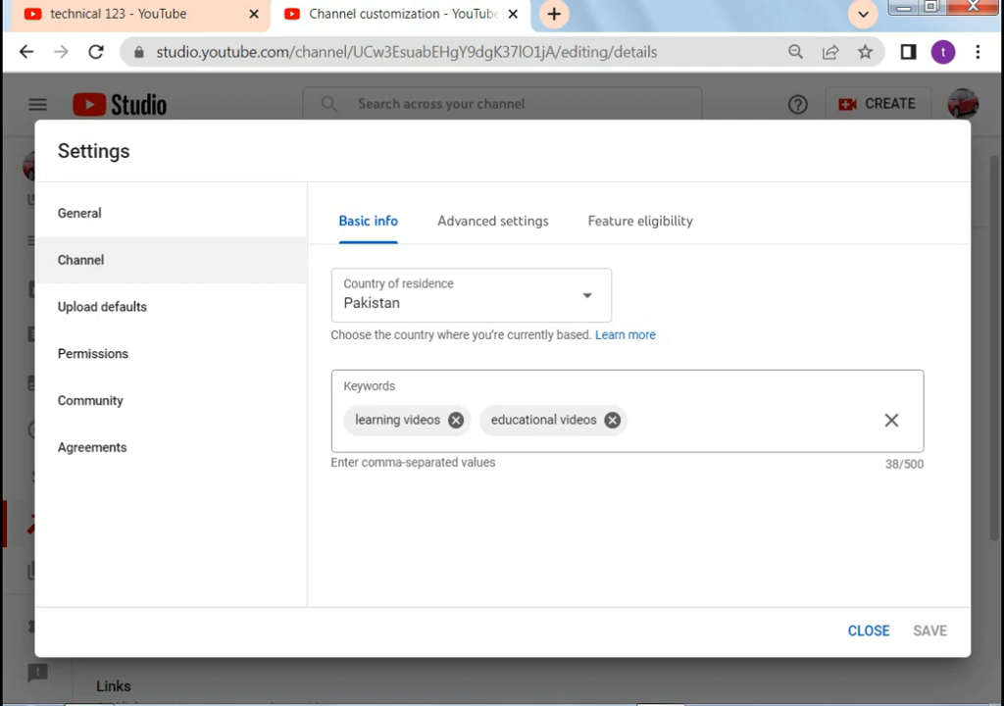
Add 'technical videos' as a channel keyword, then go to Advanced settings
click(639, 420)
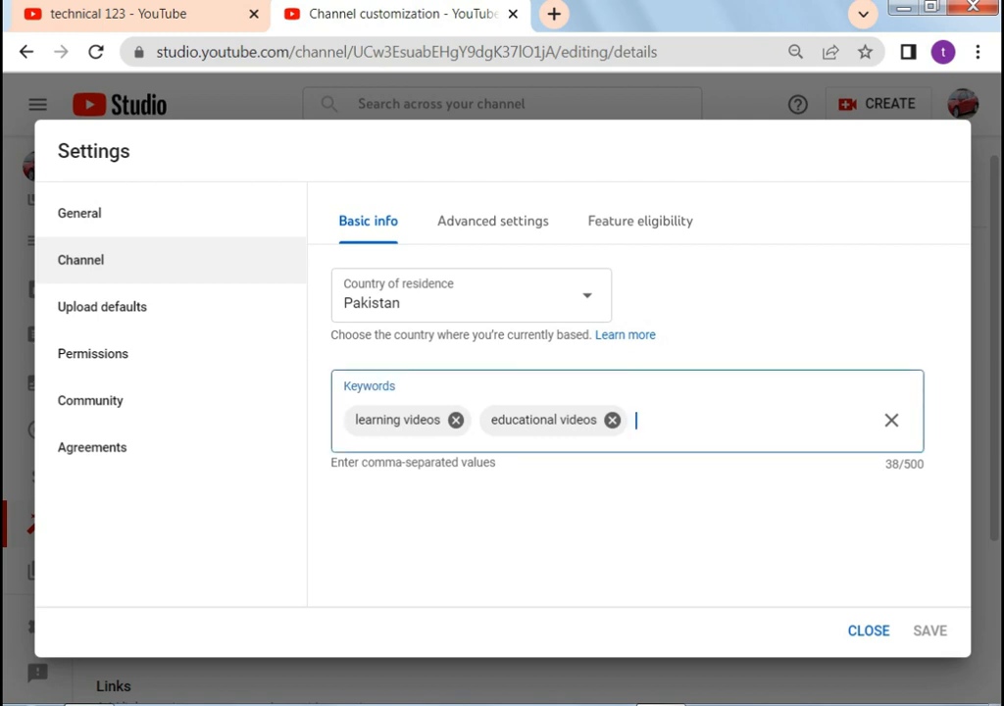
text(technical videos)
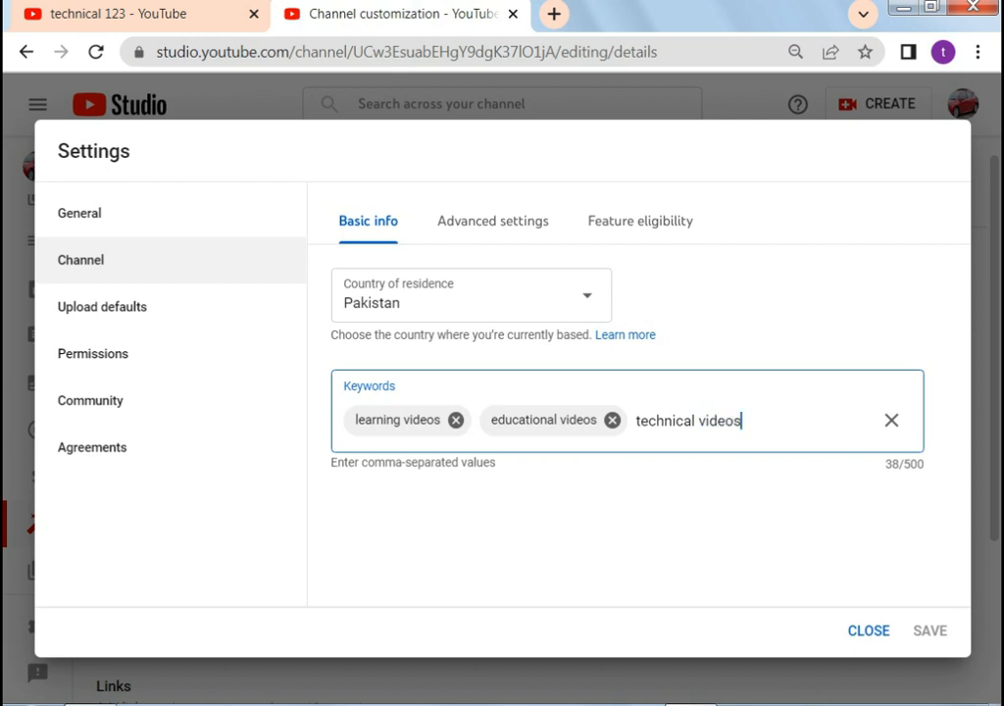
key(Return)
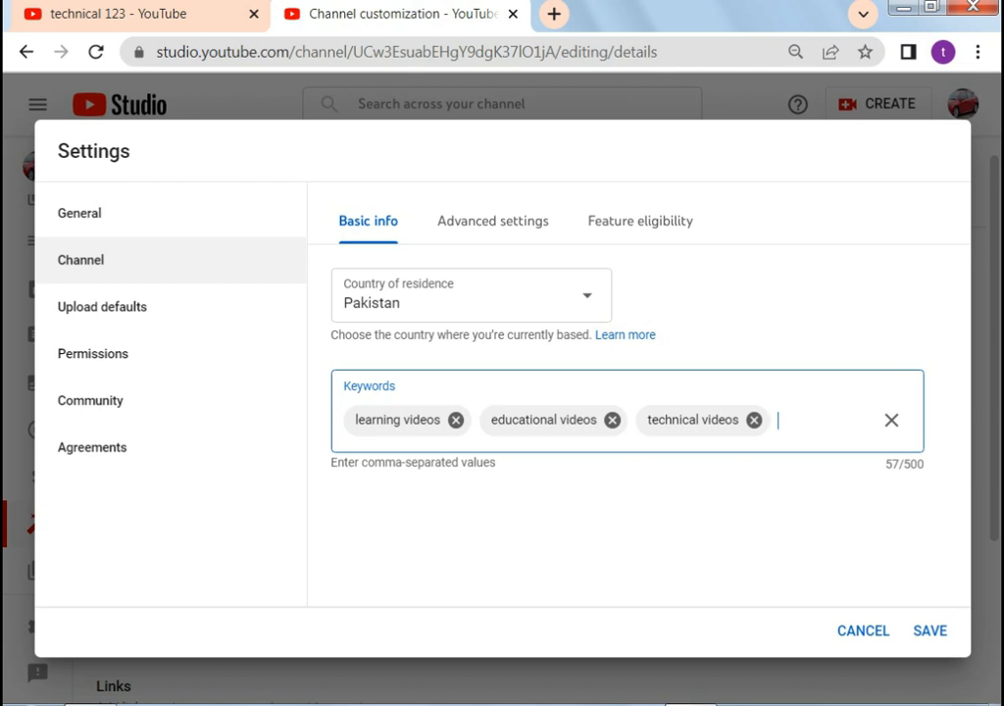
click(493, 221)
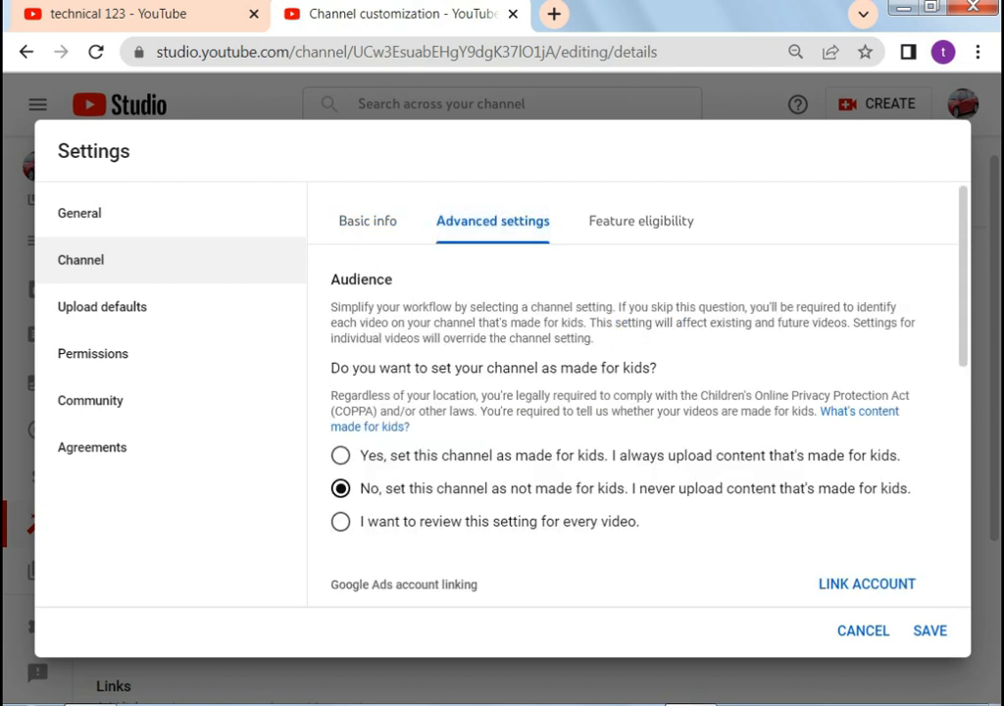
Set the channel audience to not made for kids and view Feature eligibility
click(341, 521)
click(340, 489)
scroll(637, 421, down, 5)
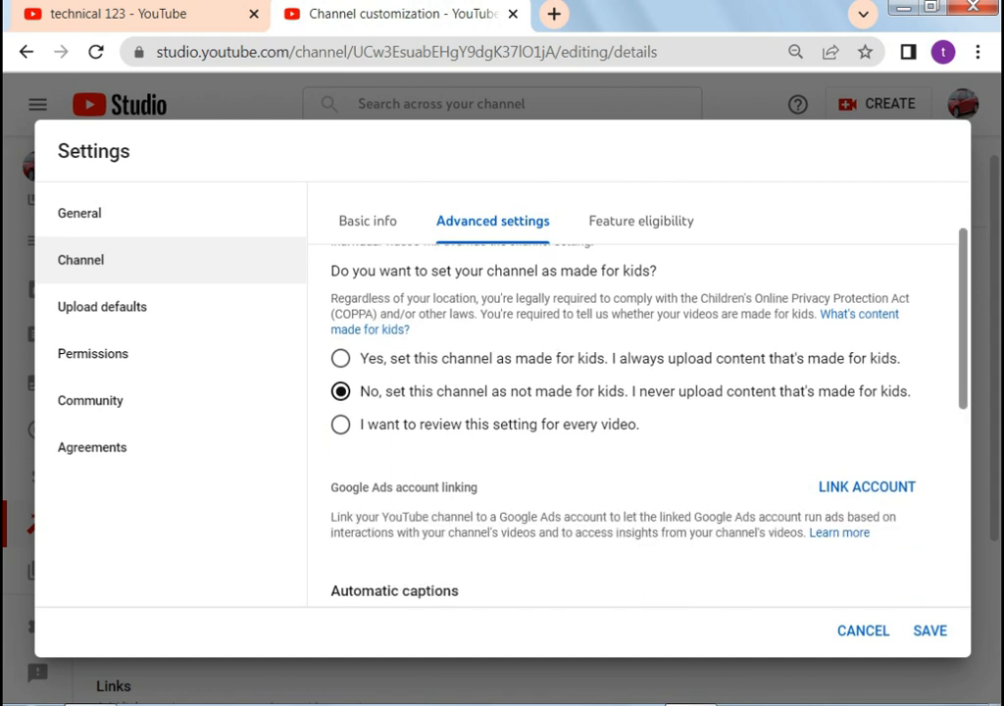
mouse_move(963, 471)
mouse_down()
mouse_move(963, 502)
mouse_move(963, 489)
mouse_up()
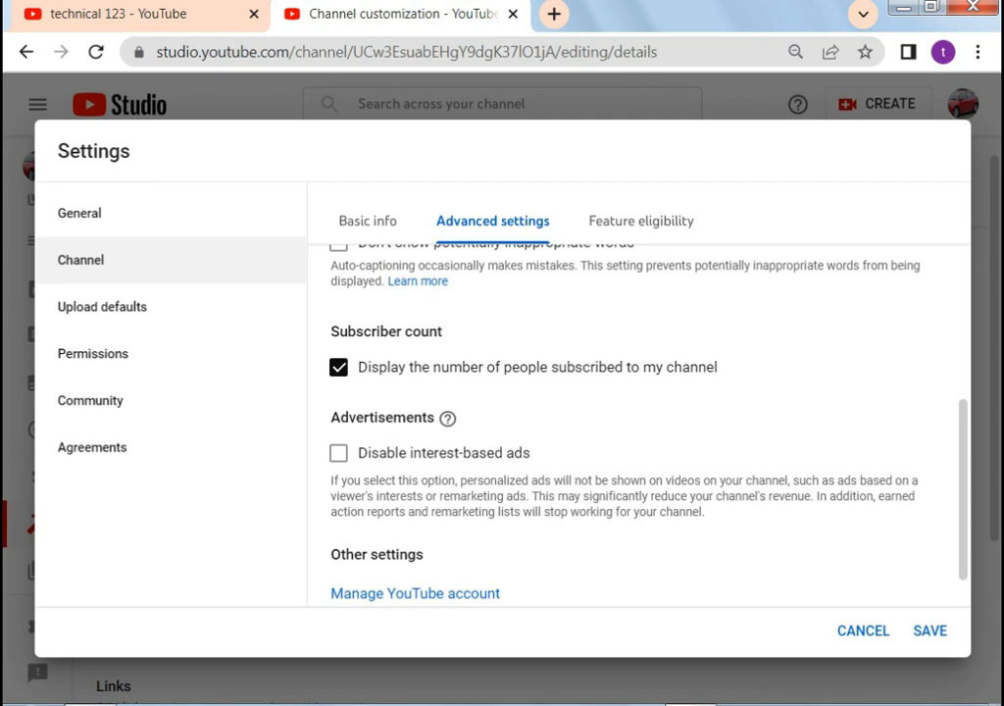
scroll(638, 421, up, 1)
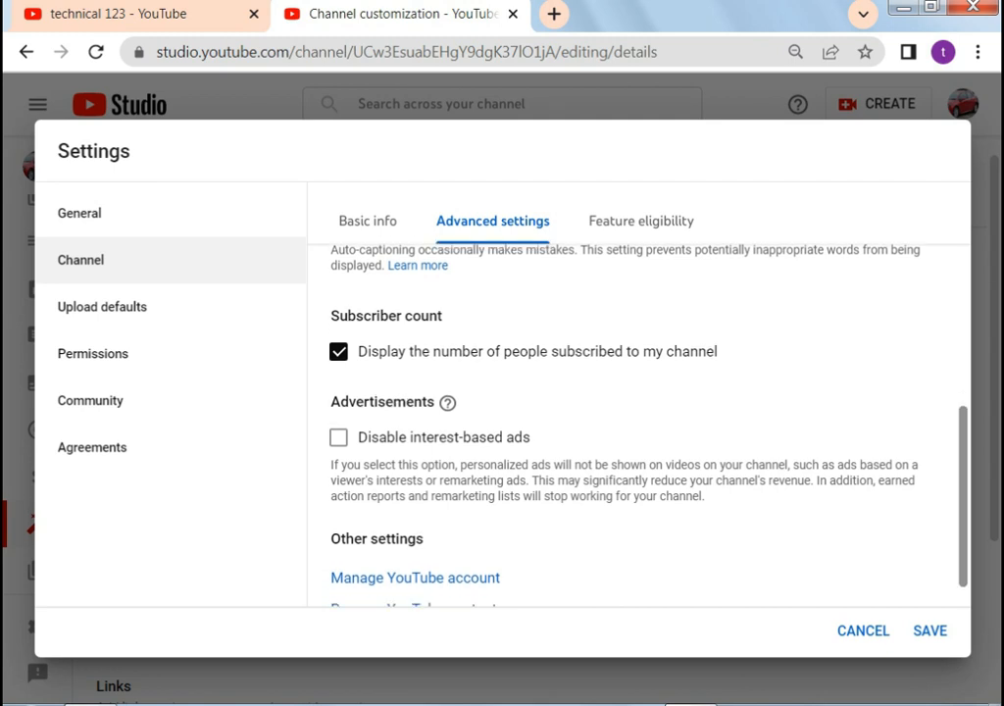
scroll(638, 422, up, 5)
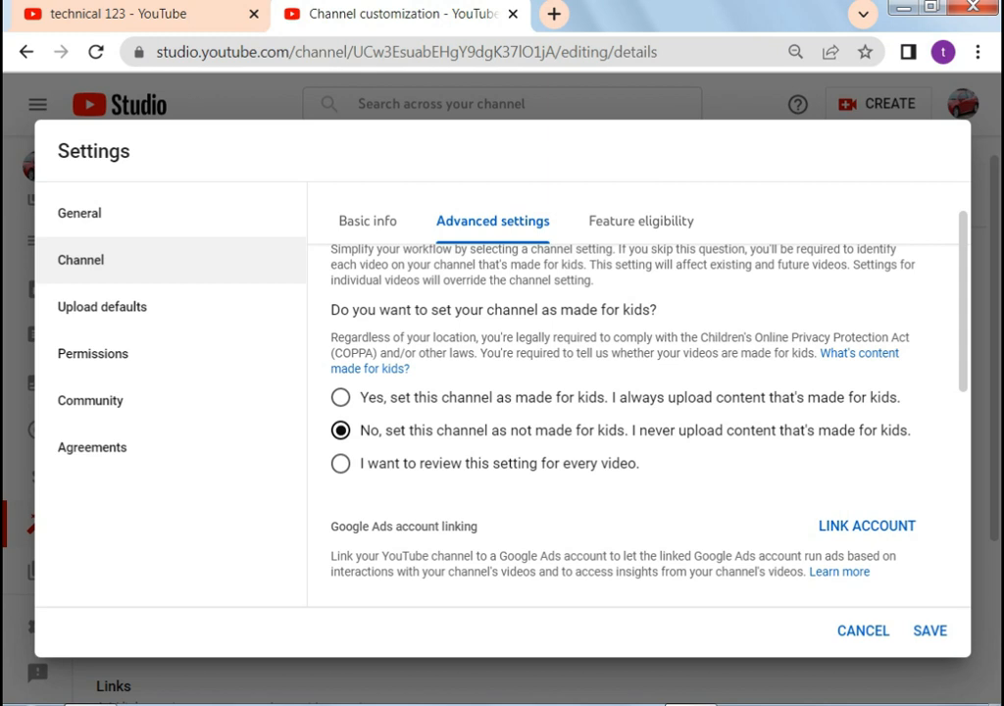
click(640, 221)
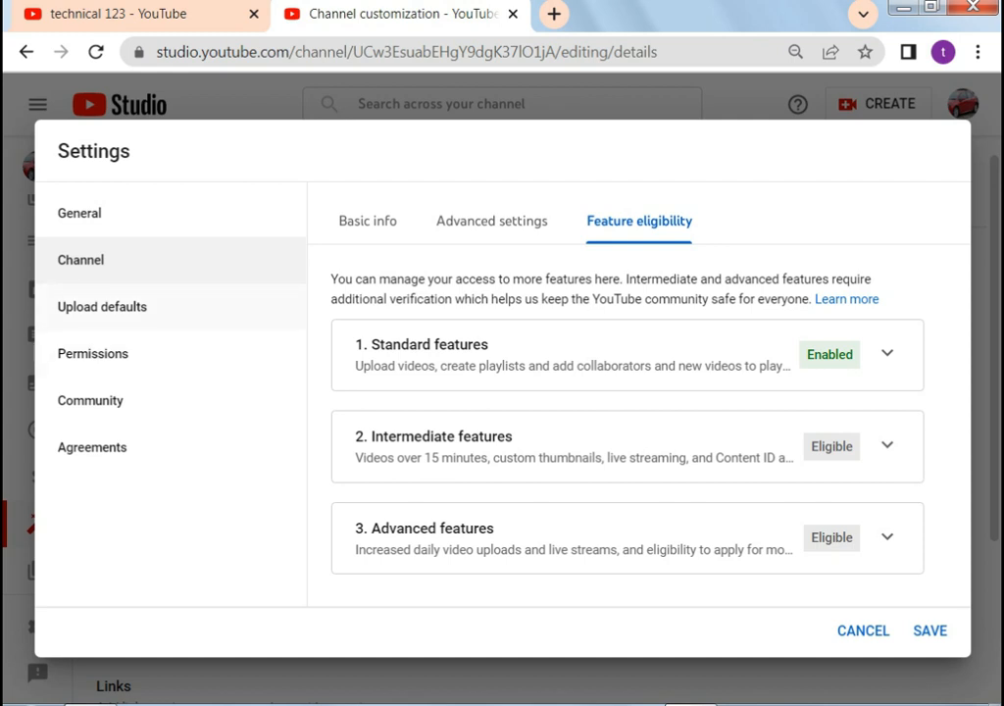
click(102, 307)
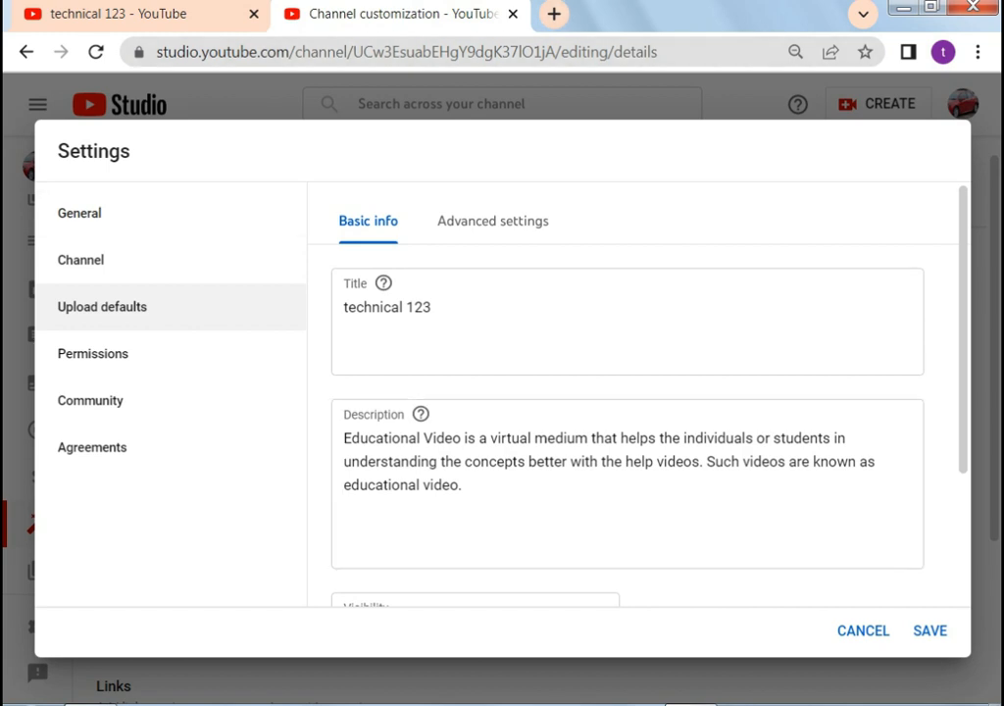
scroll(637, 422, down, 1)
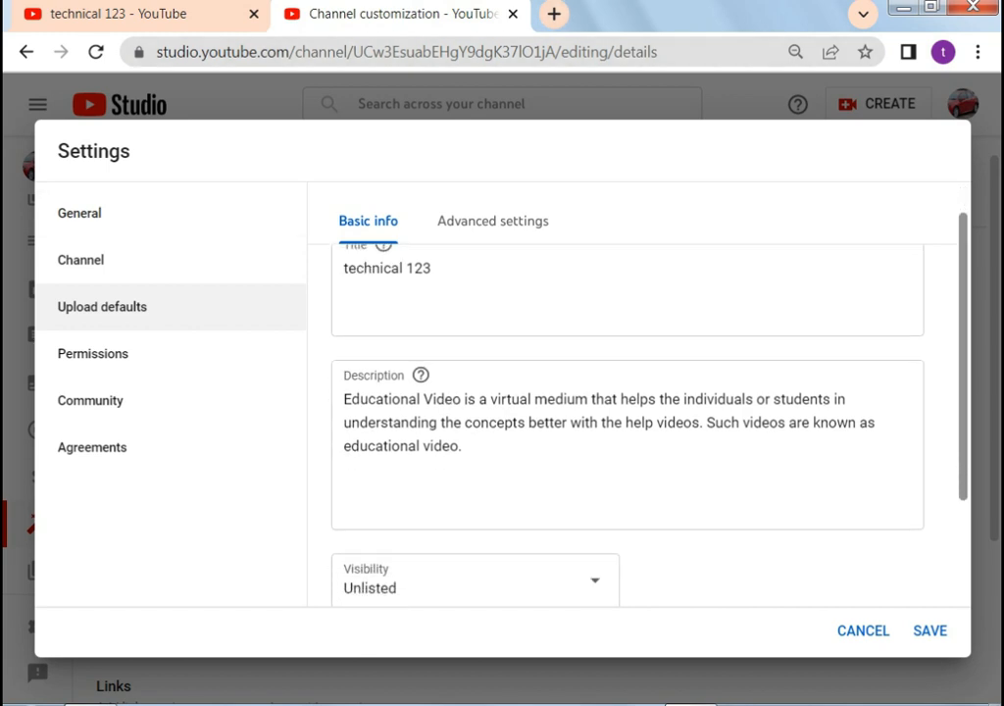
scroll(637, 421, down, 3)
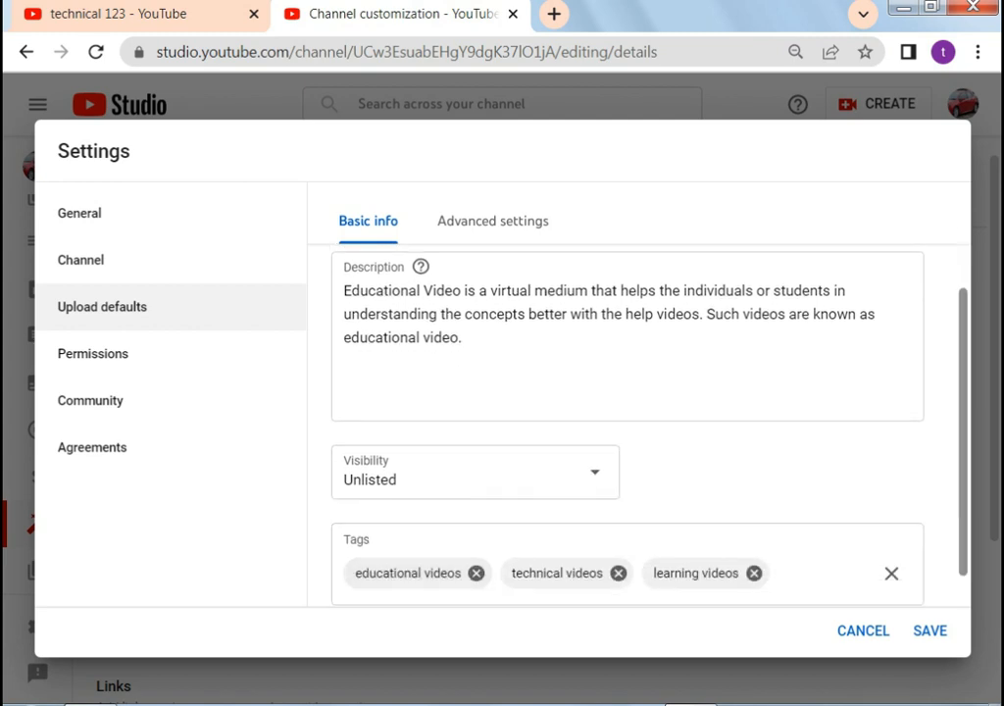
scroll(628, 422, down, 1)
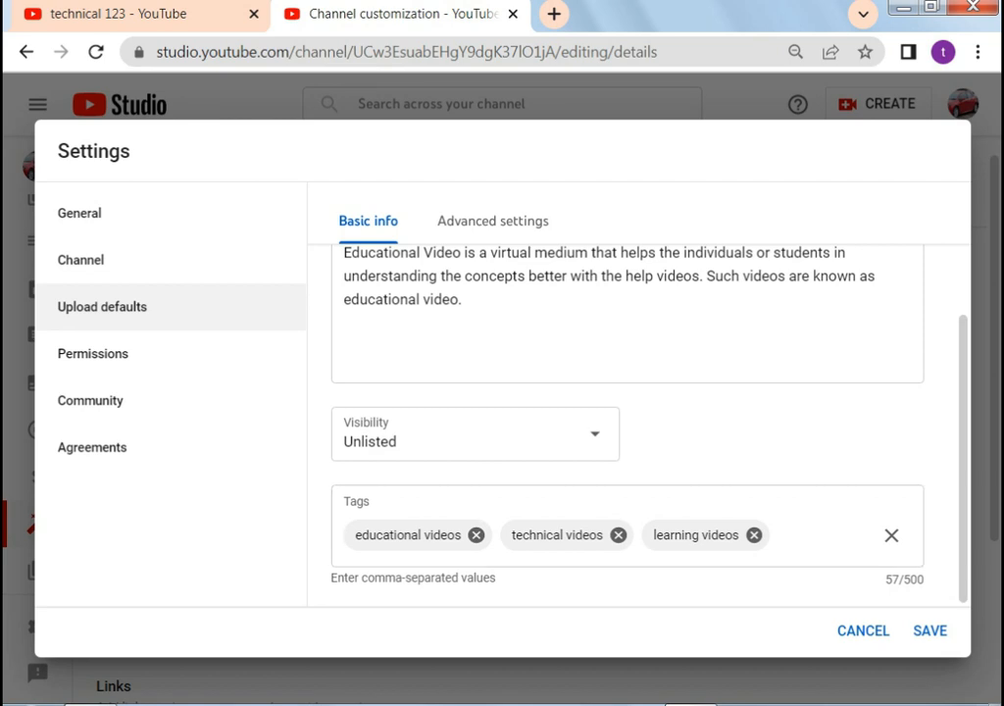
click(504, 218)
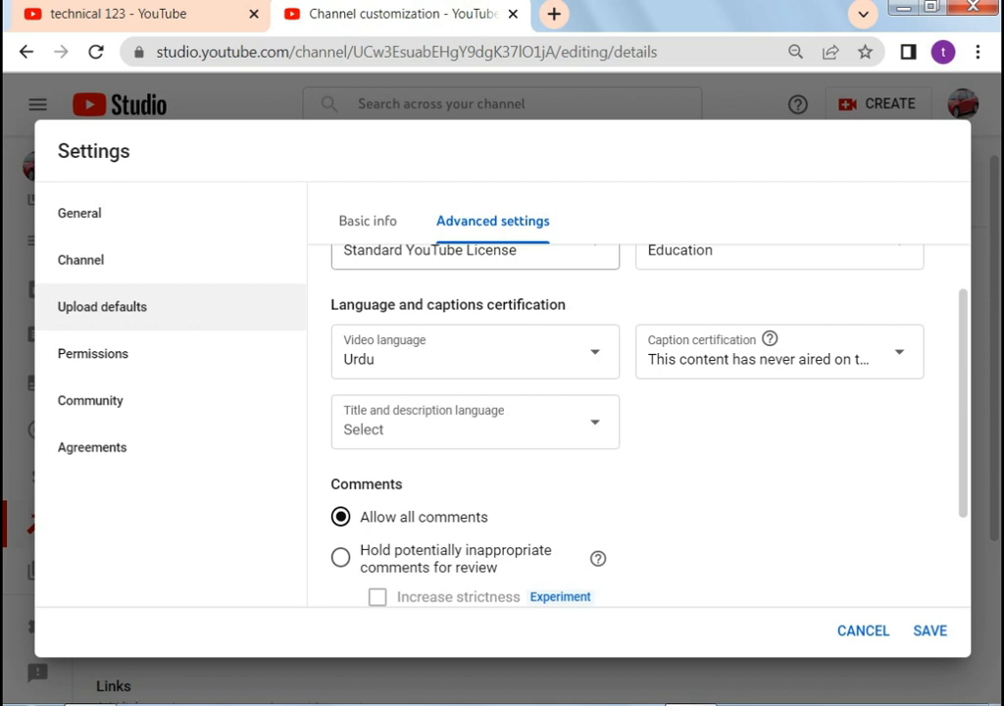
click(771, 172)
click(376, 220)
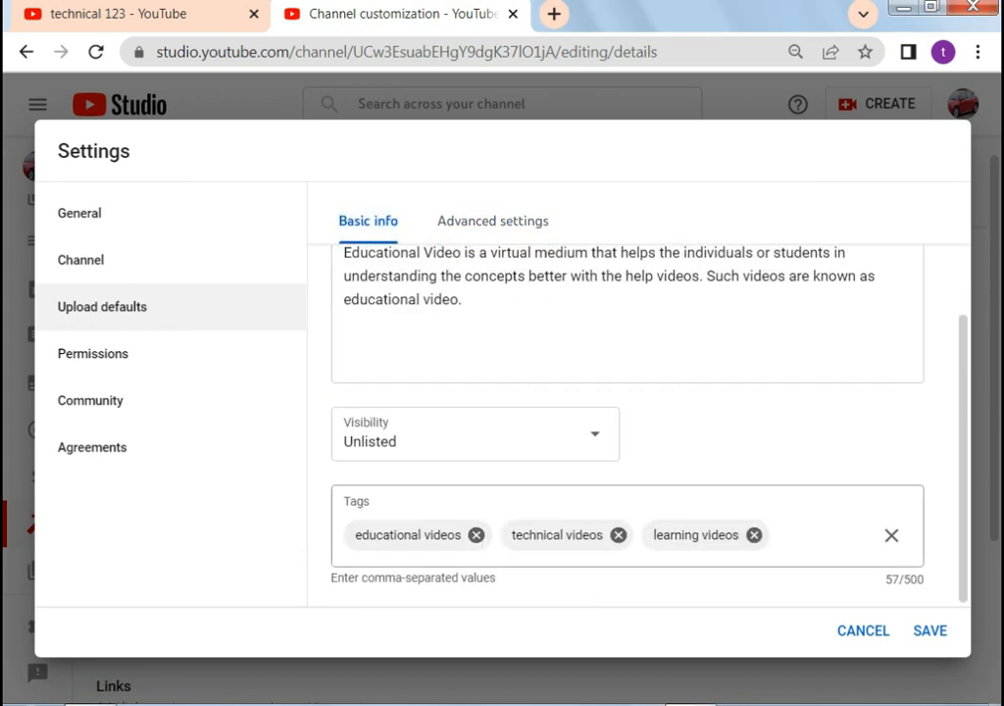
scroll(628, 412, up, 3)
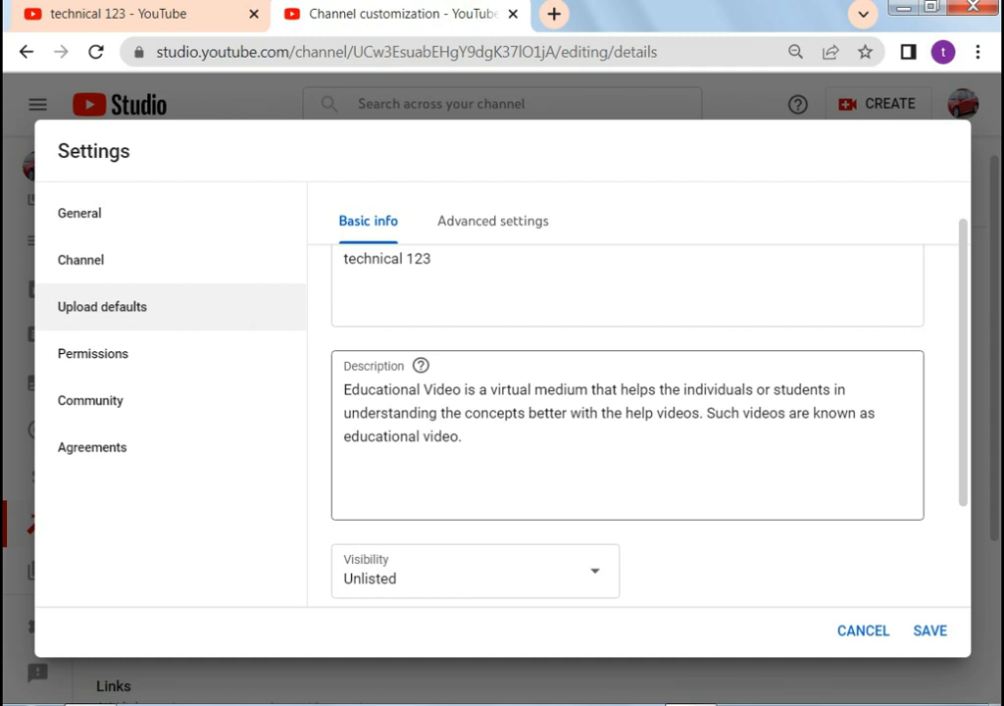
Set default category to Education and caption certification to never aired on U.S. television
click(493, 221)
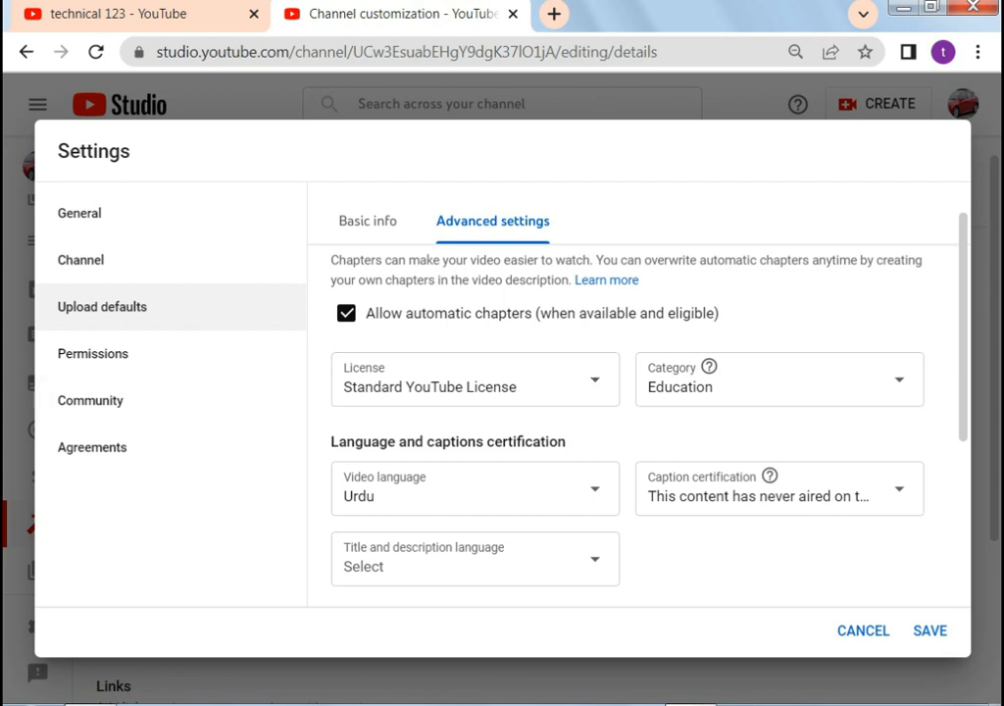
click(834, 380)
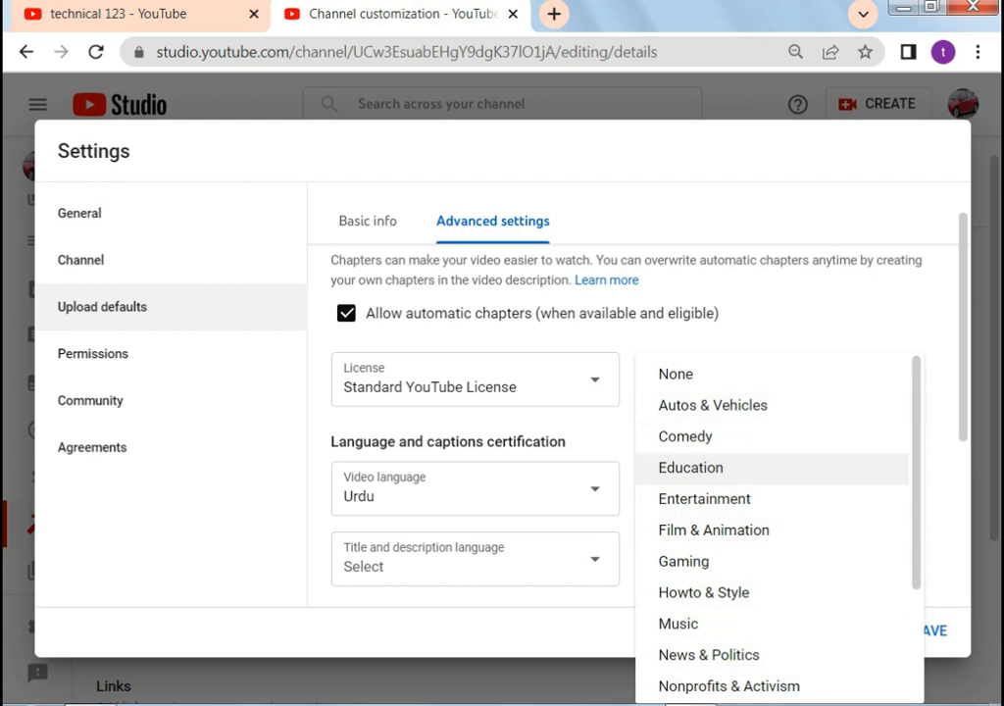
click(692, 468)
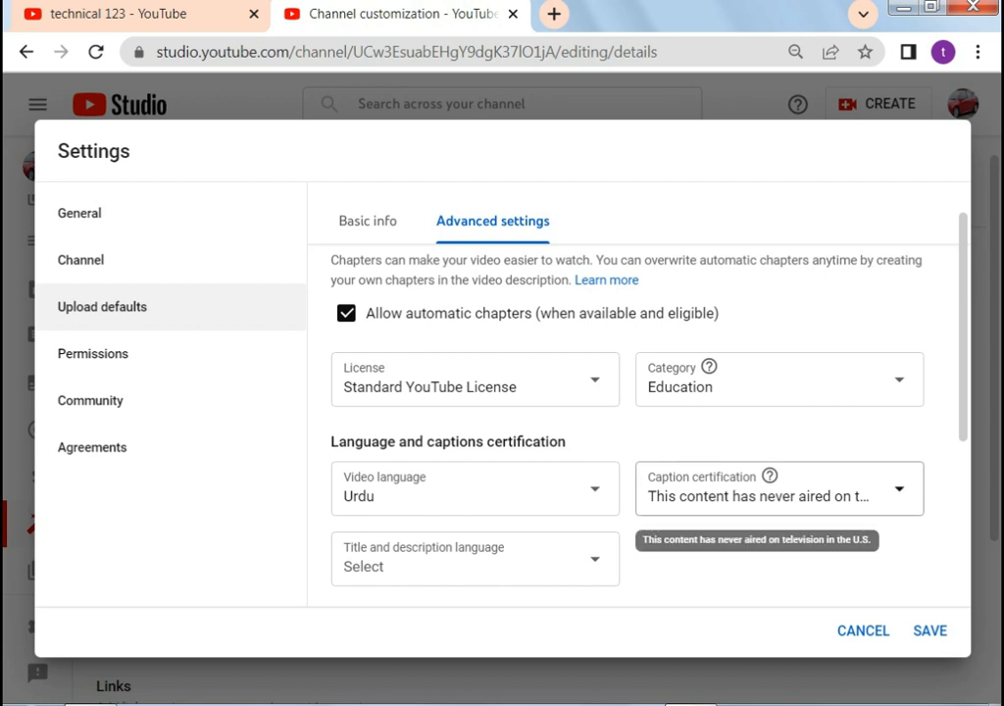
click(765, 495)
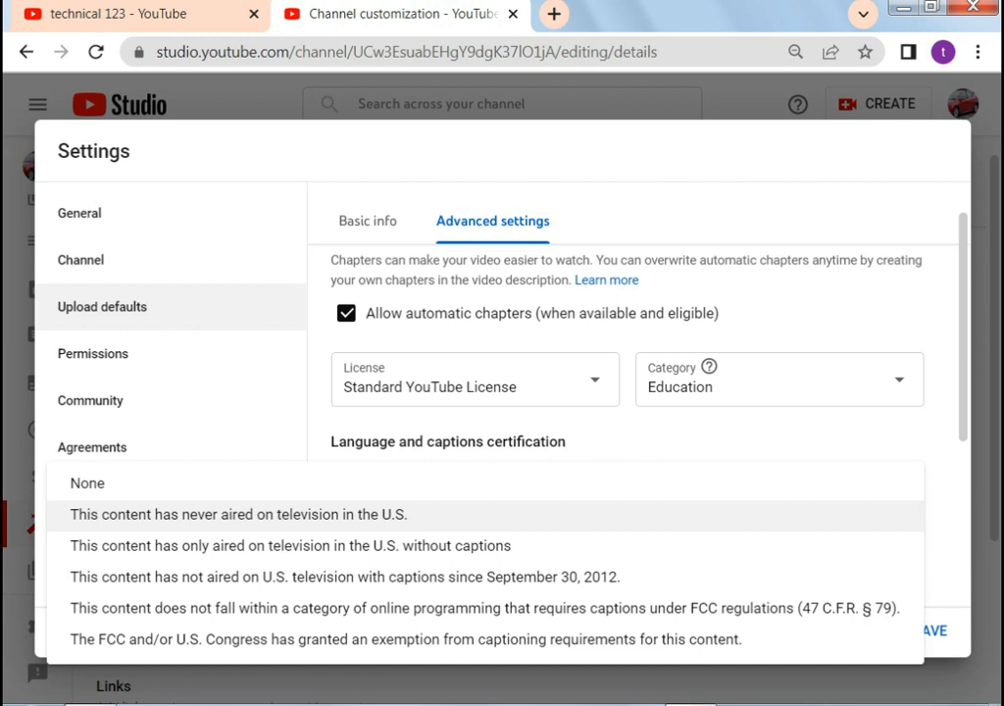
click(238, 515)
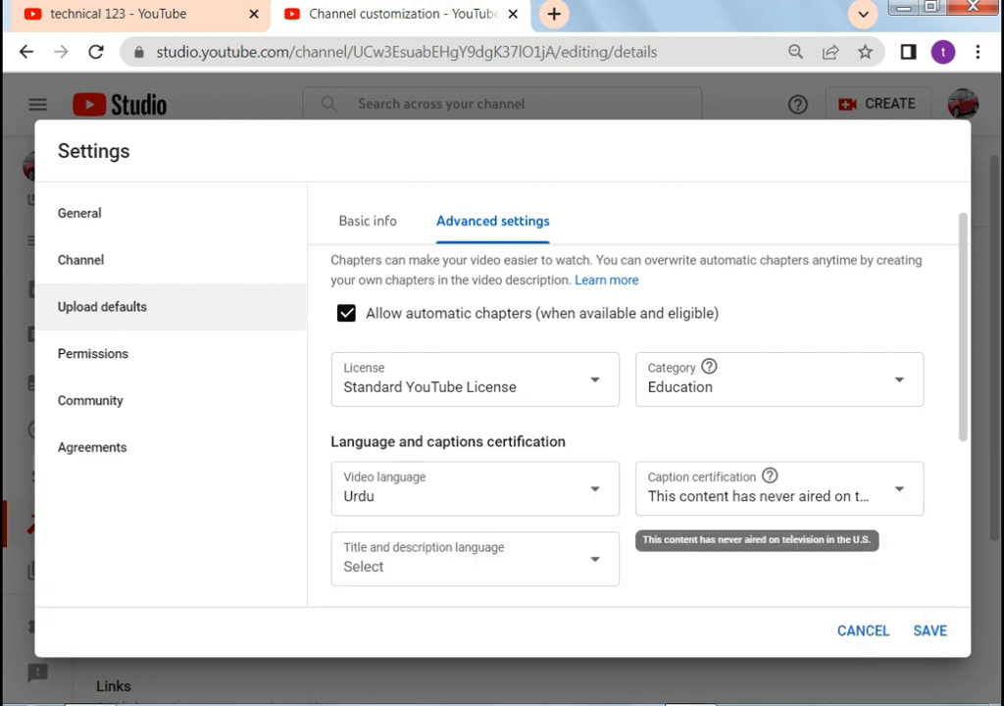
scroll(628, 422, down, 2)
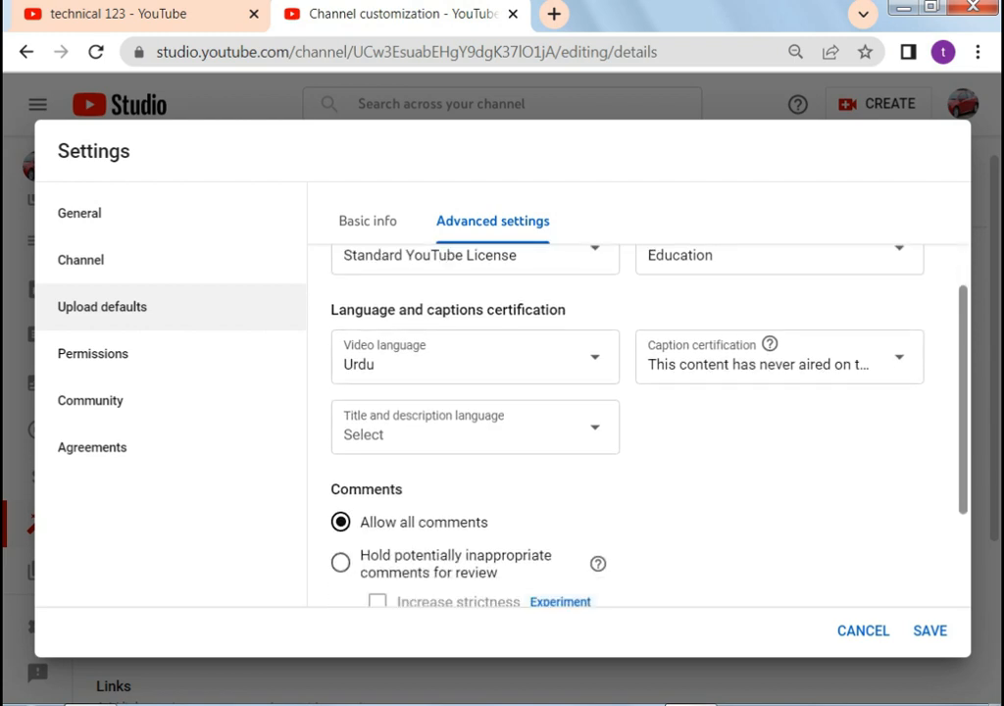
scroll(628, 422, down, 1)
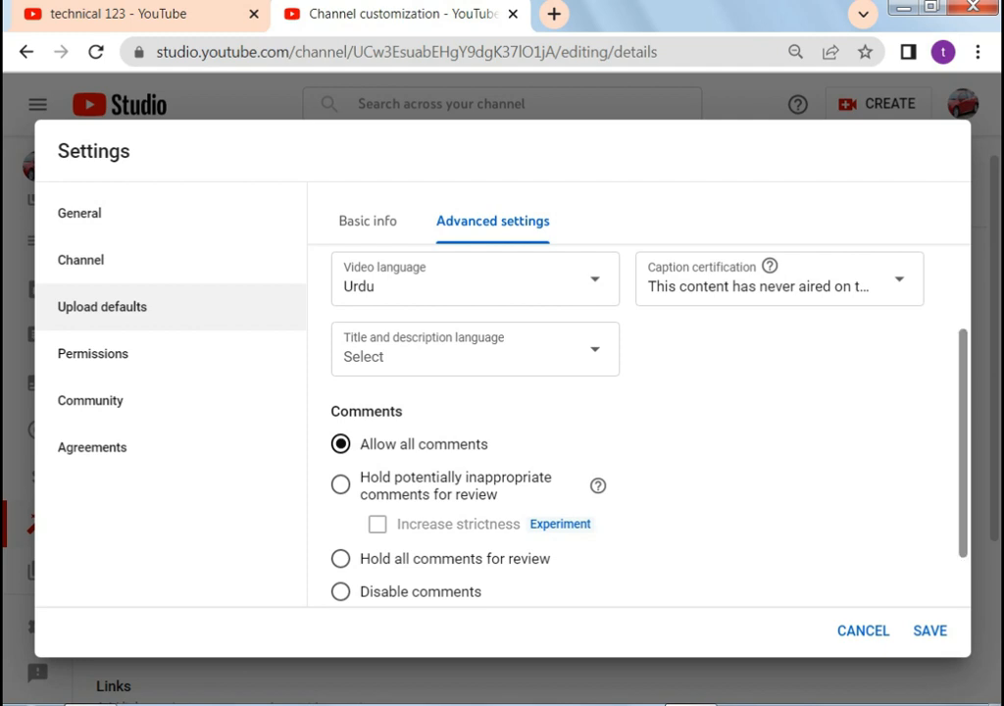
scroll(627, 422, down, 1)
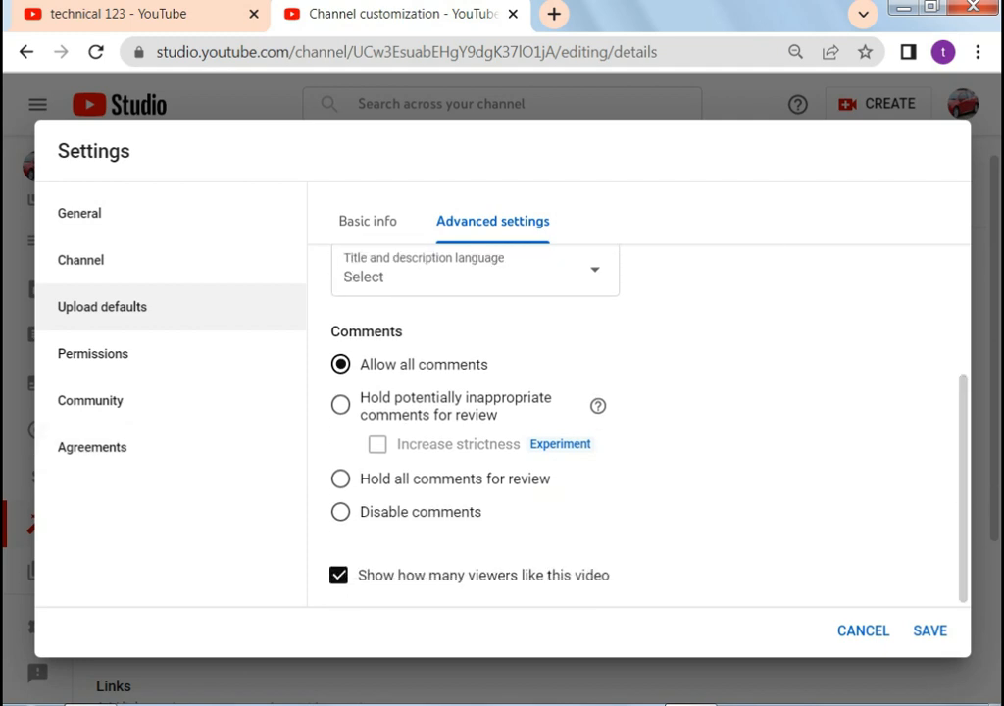
click(93, 354)
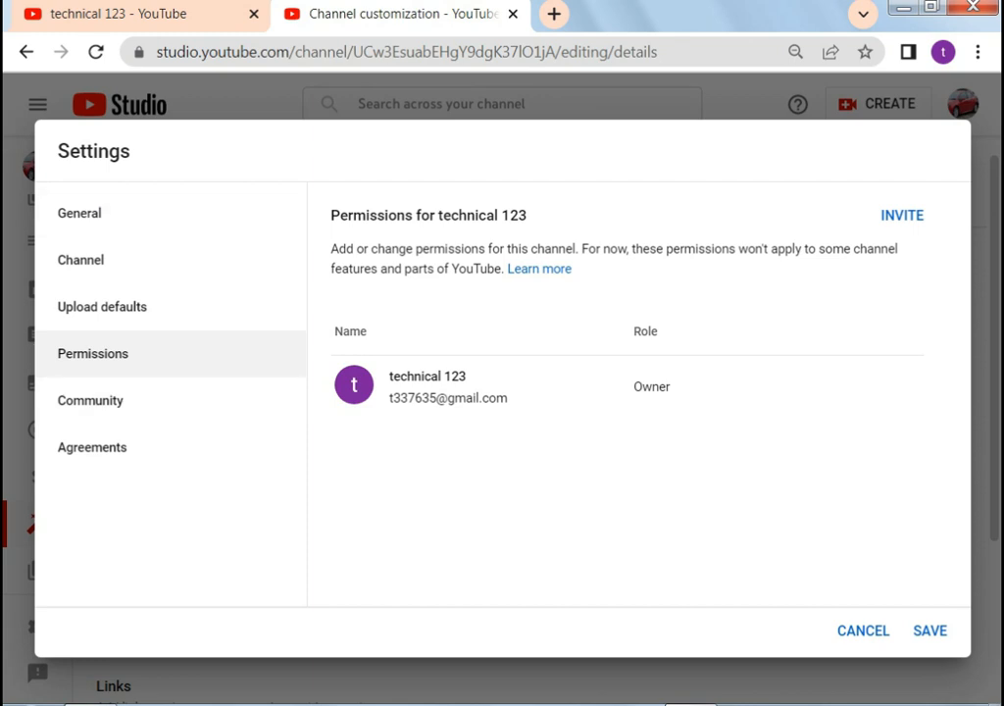
Look over Community, Agreements and General settings, then save and close channel settings
click(90, 401)
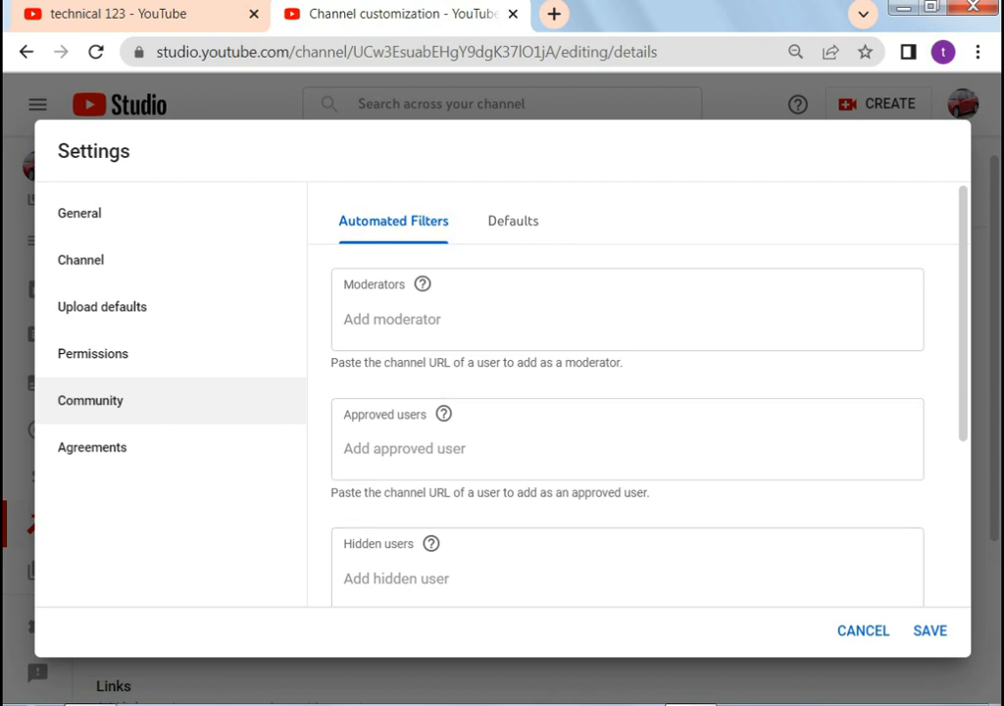
scroll(627, 431, down, 3)
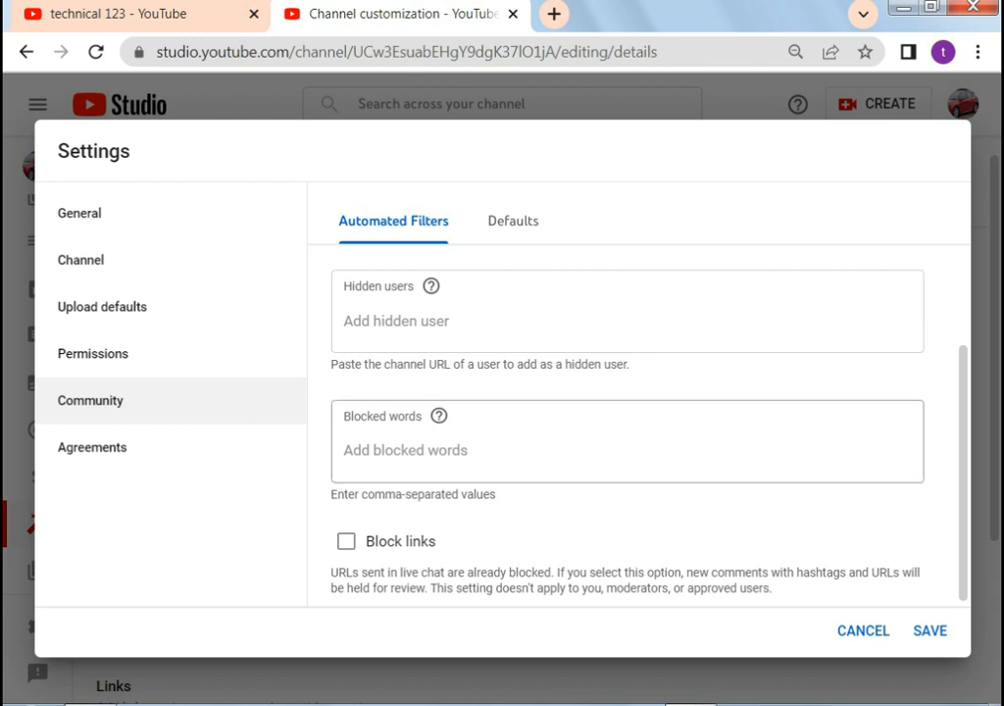
click(514, 220)
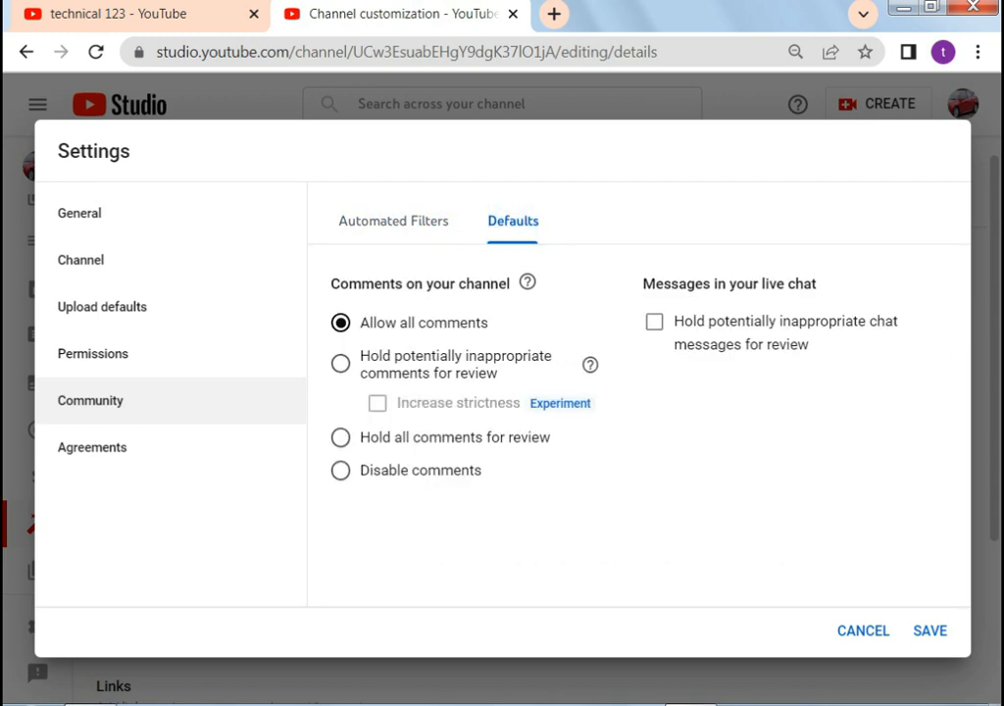
click(92, 447)
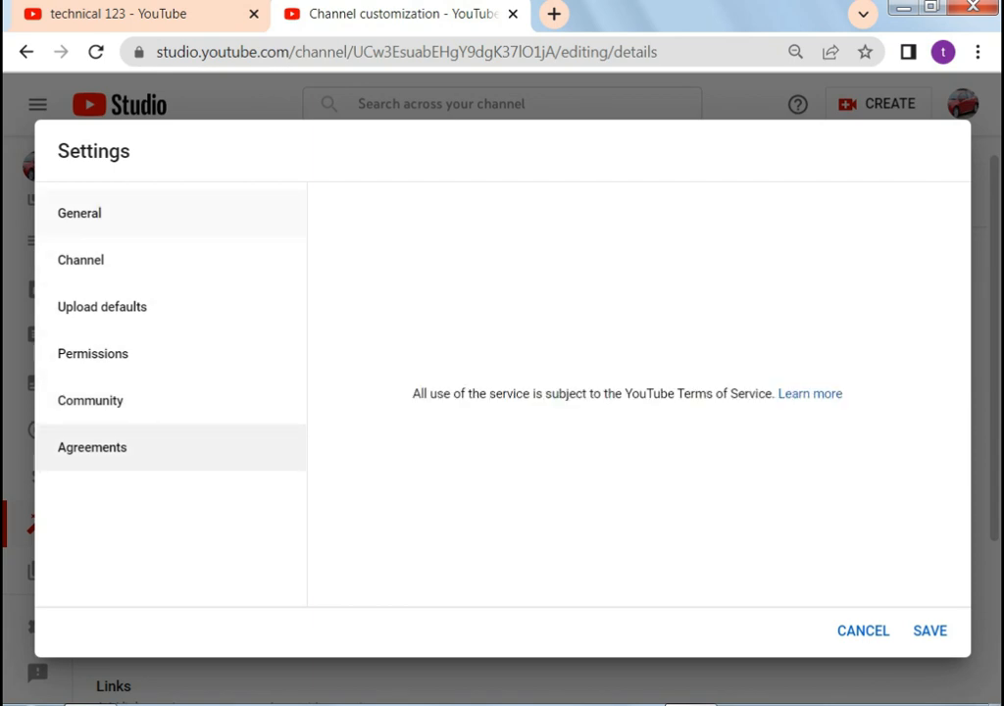
click(79, 213)
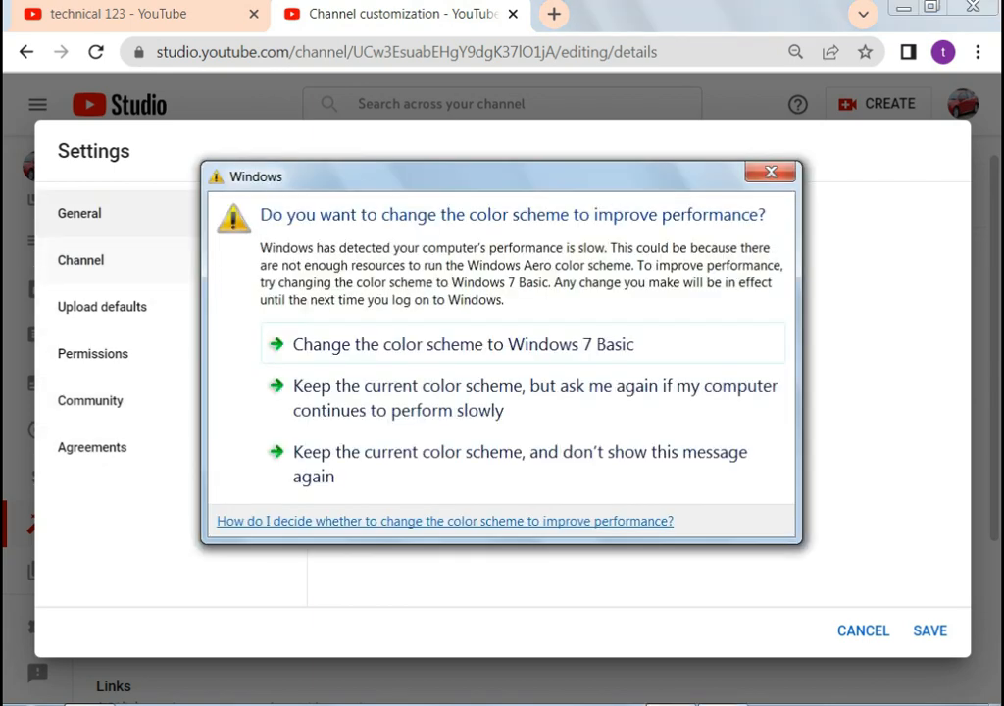
click(771, 171)
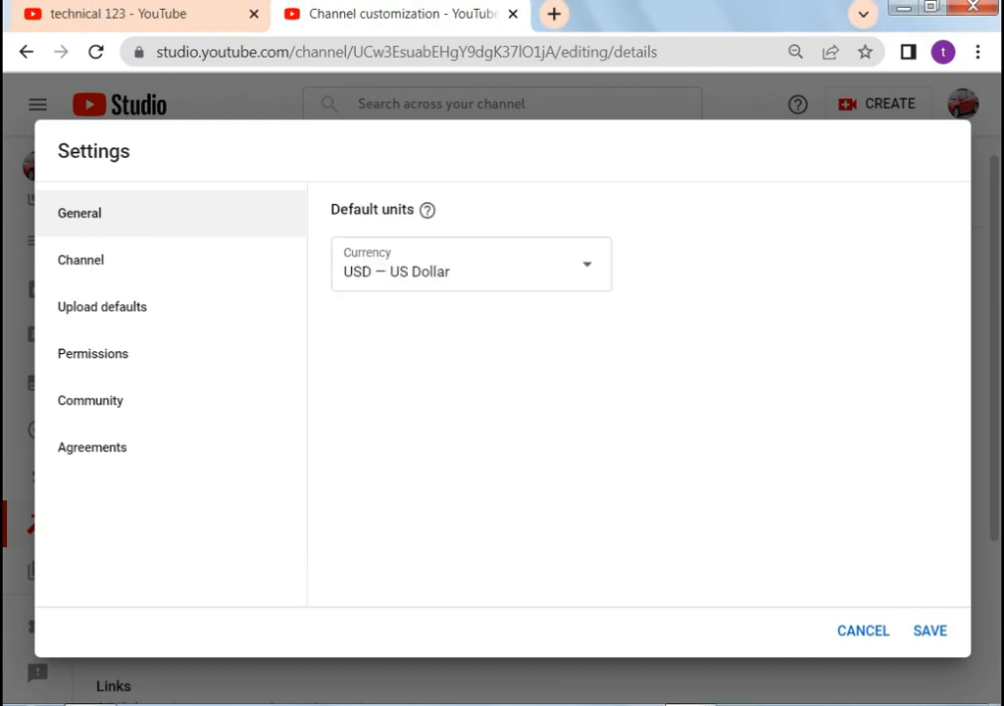
click(929, 631)
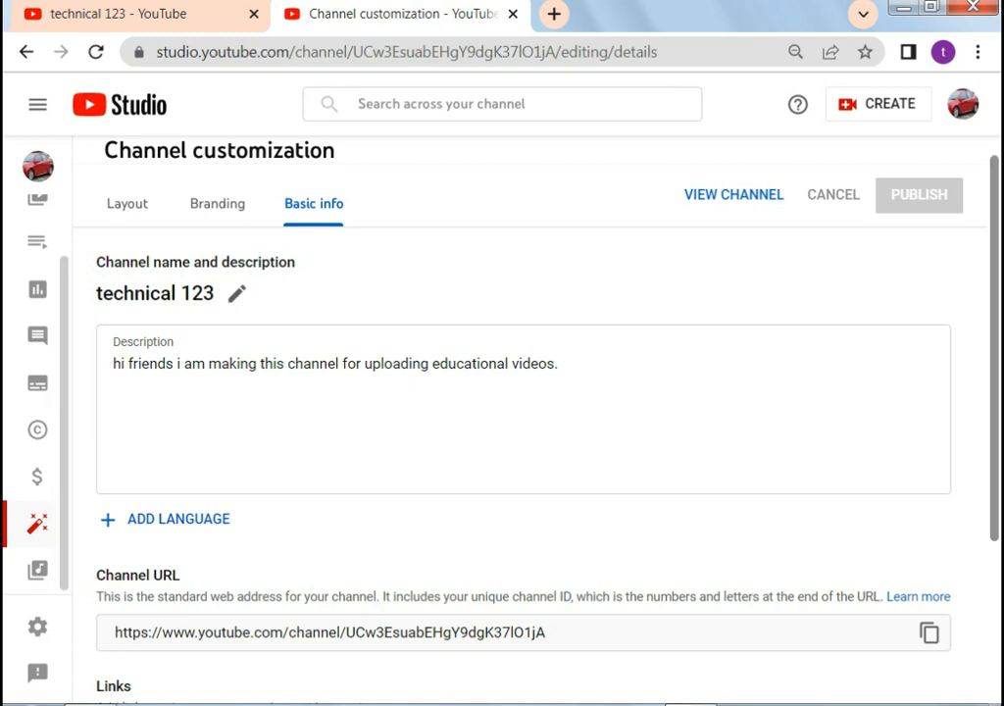
scroll(530, 422, down, 2)
scroll(529, 421, up, 2)
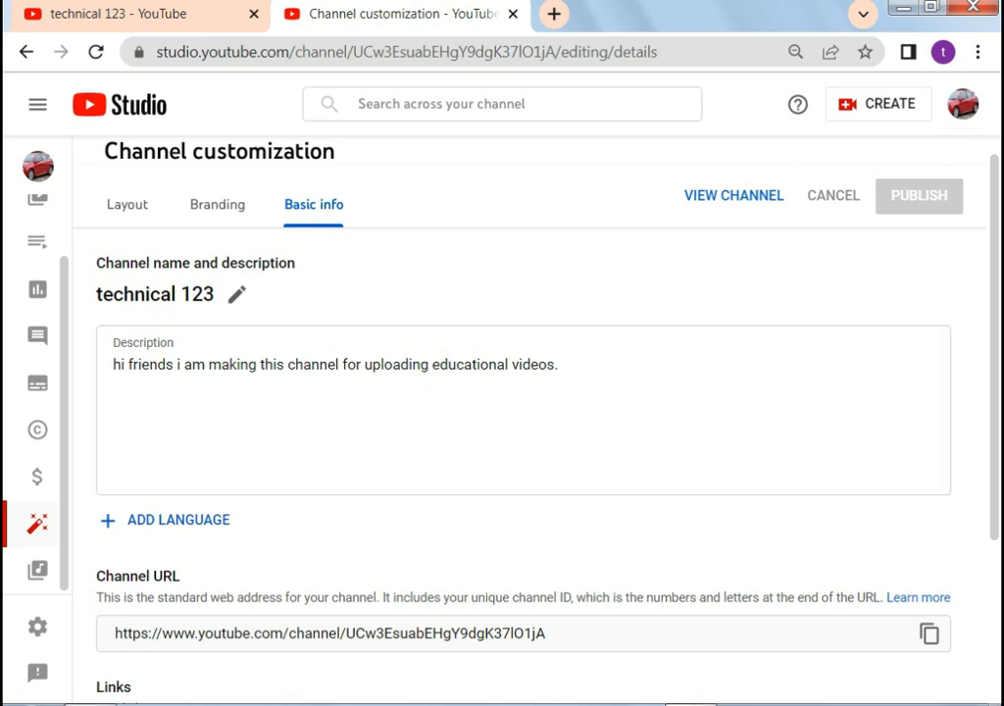
Open the Upload videos dialog, cancelling the file browser without choosing a video
click(879, 104)
click(862, 144)
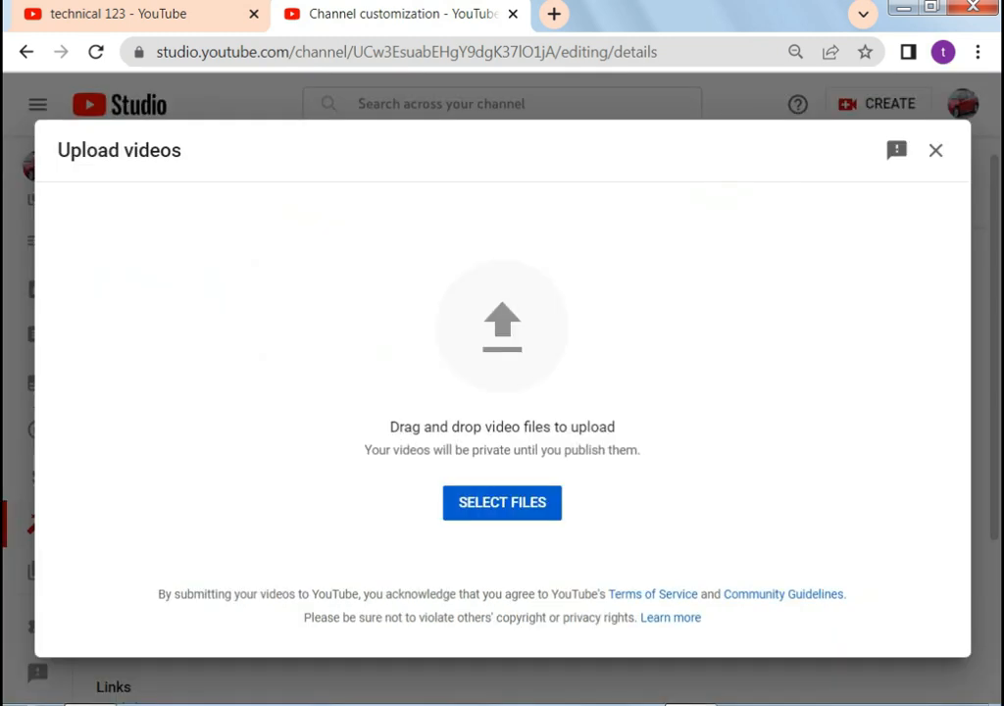
click(502, 502)
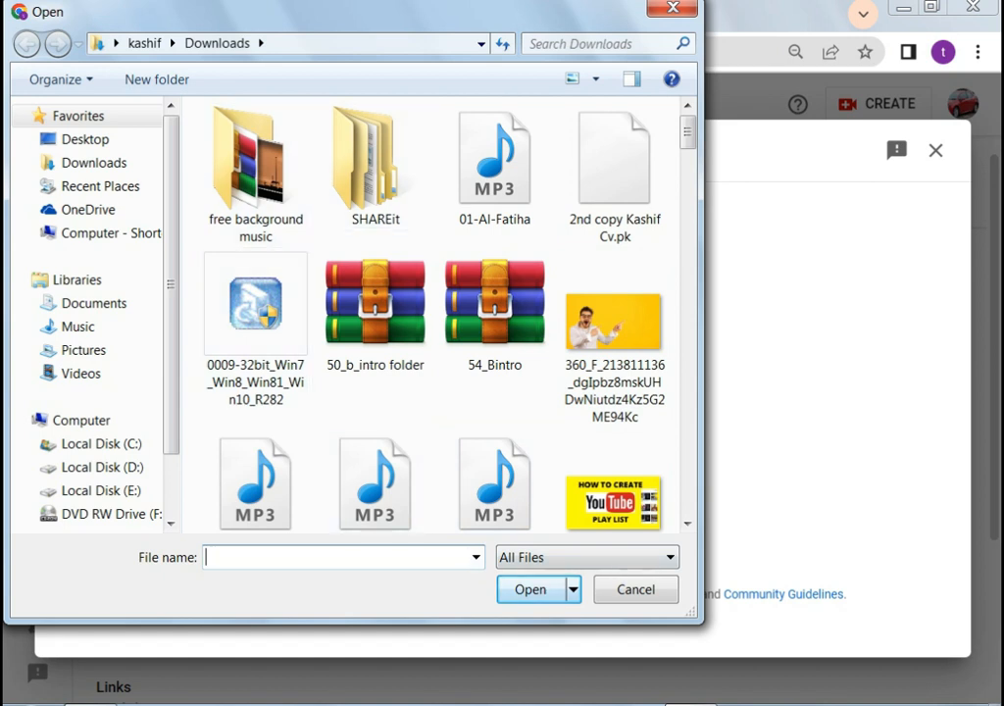
click(636, 590)
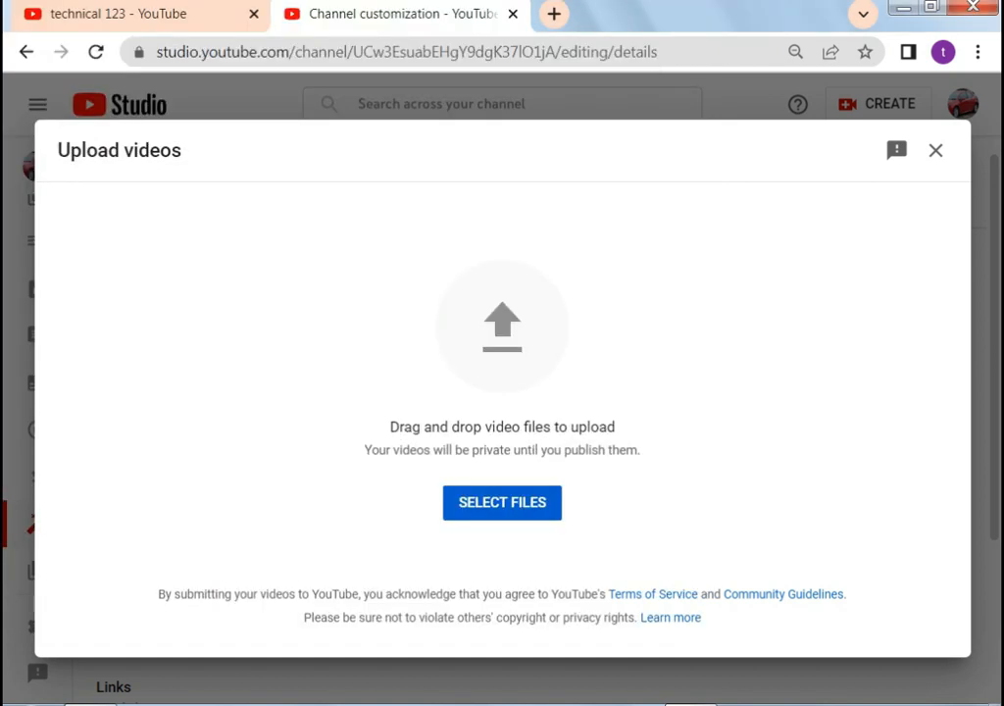